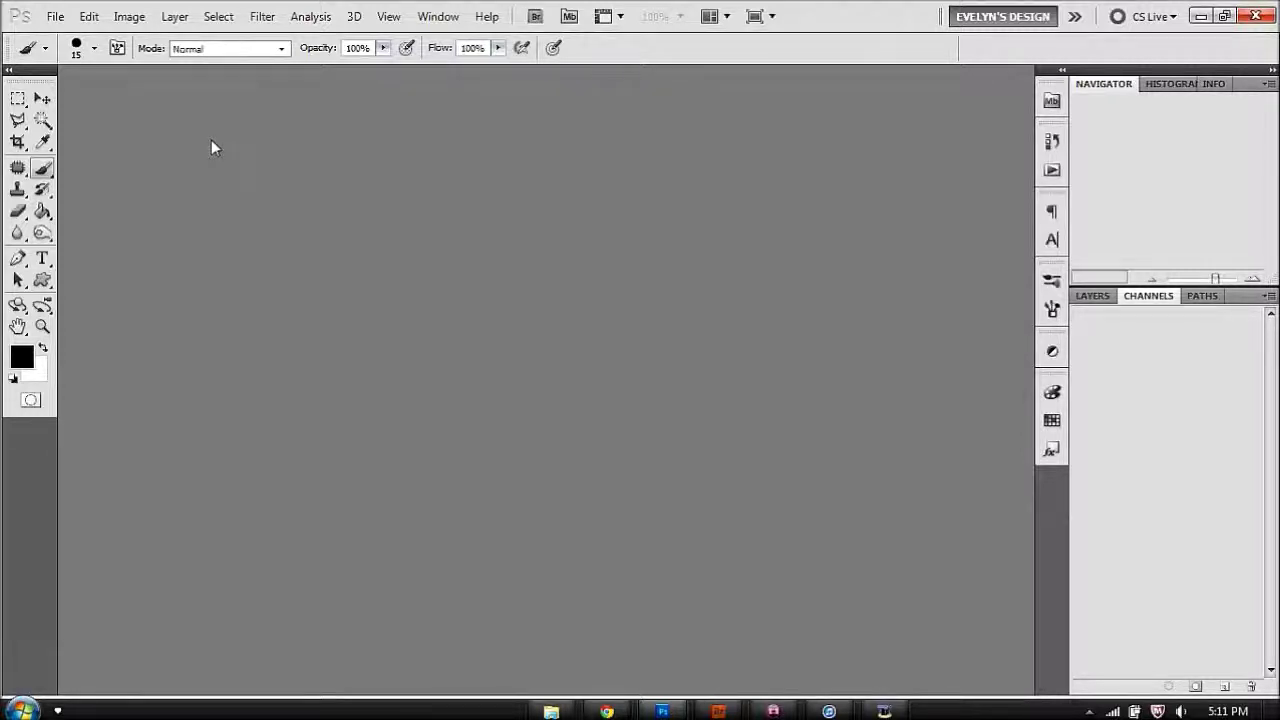
# Create an 851 × 315 px RGB document at 300 pixels/inch with transparent background, named B2ST Facebook Cover, and show its layers
pyautogui.click(56, 17)
pyautogui.click(80, 49)
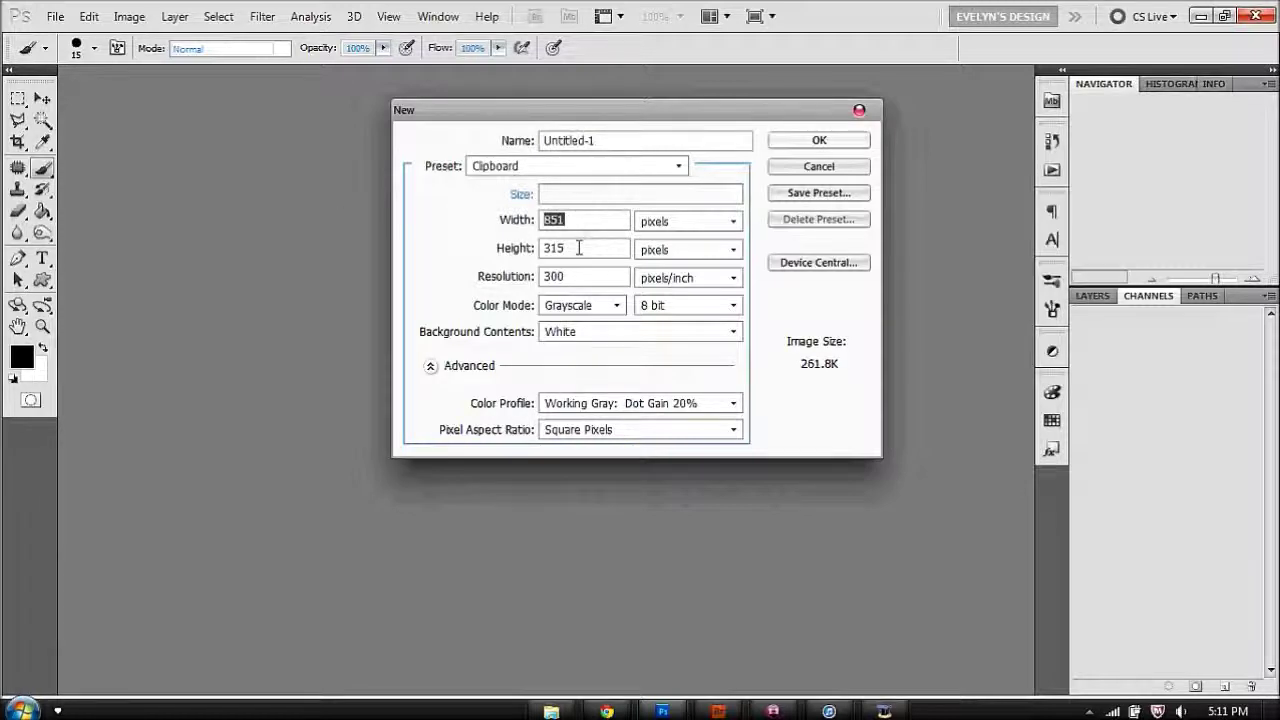
pyautogui.click(578, 305)
pyautogui.click(568, 357)
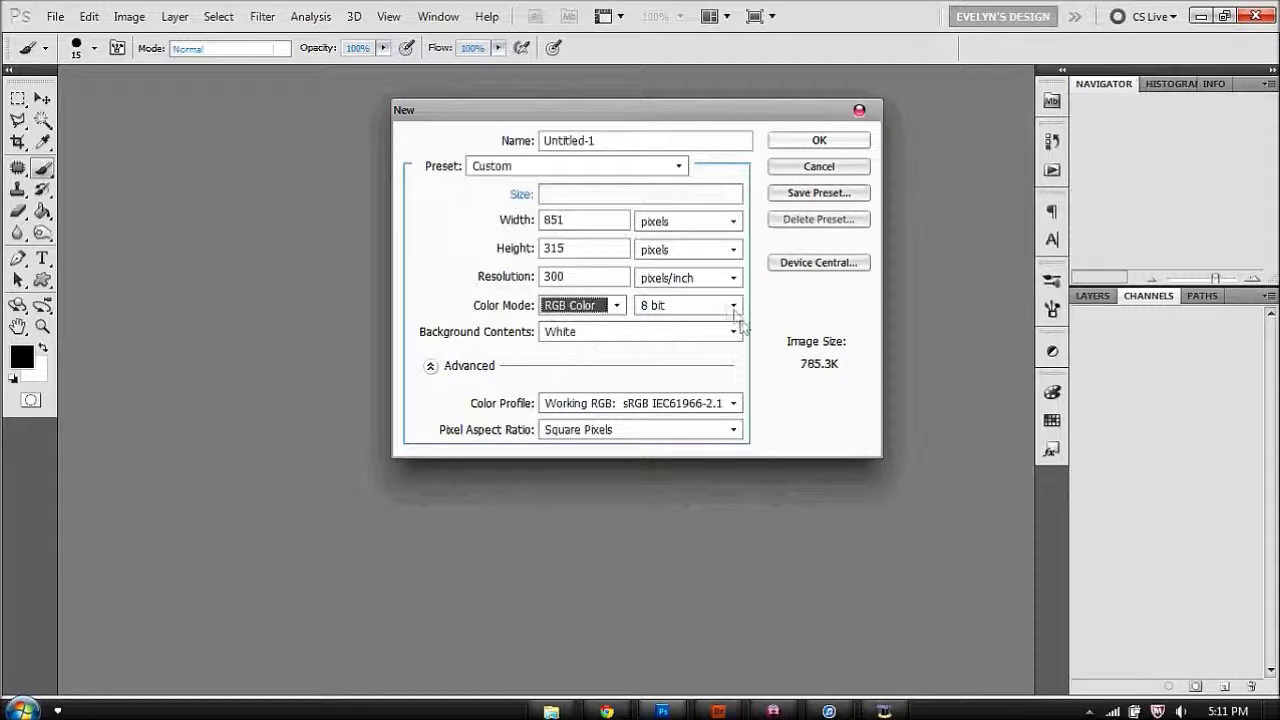
pyautogui.click(712, 331)
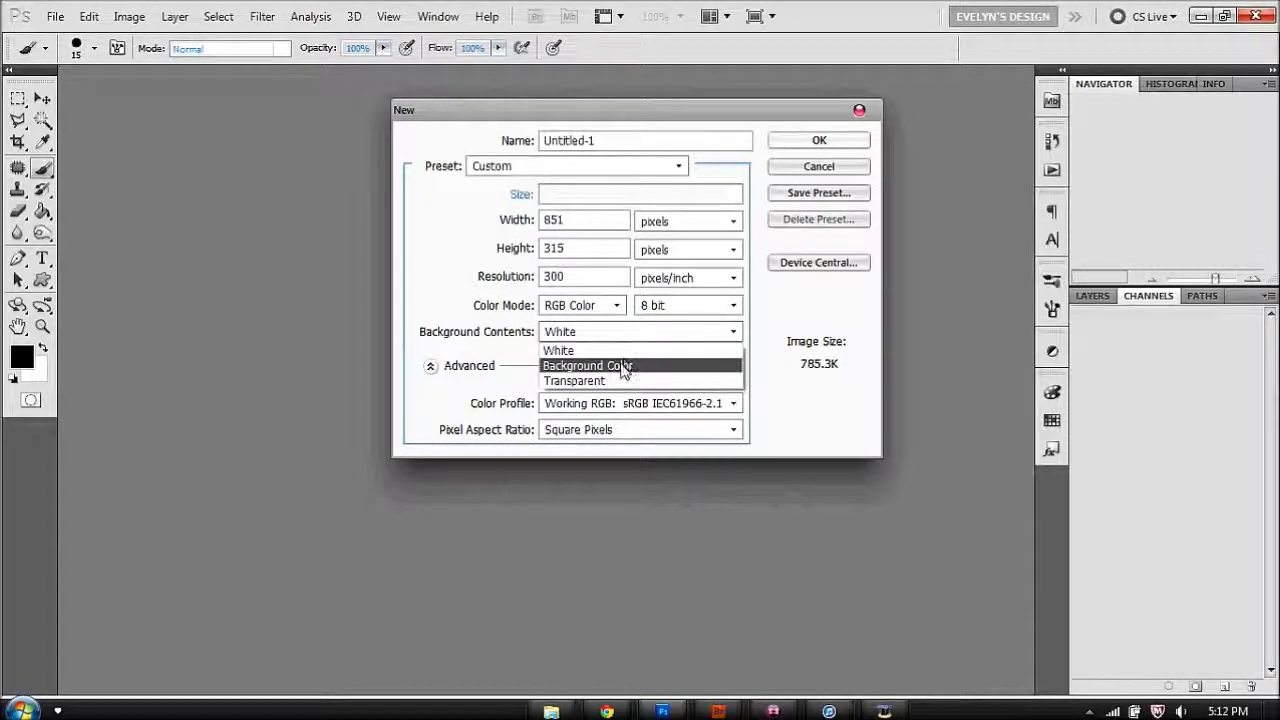
pyautogui.click(624, 366)
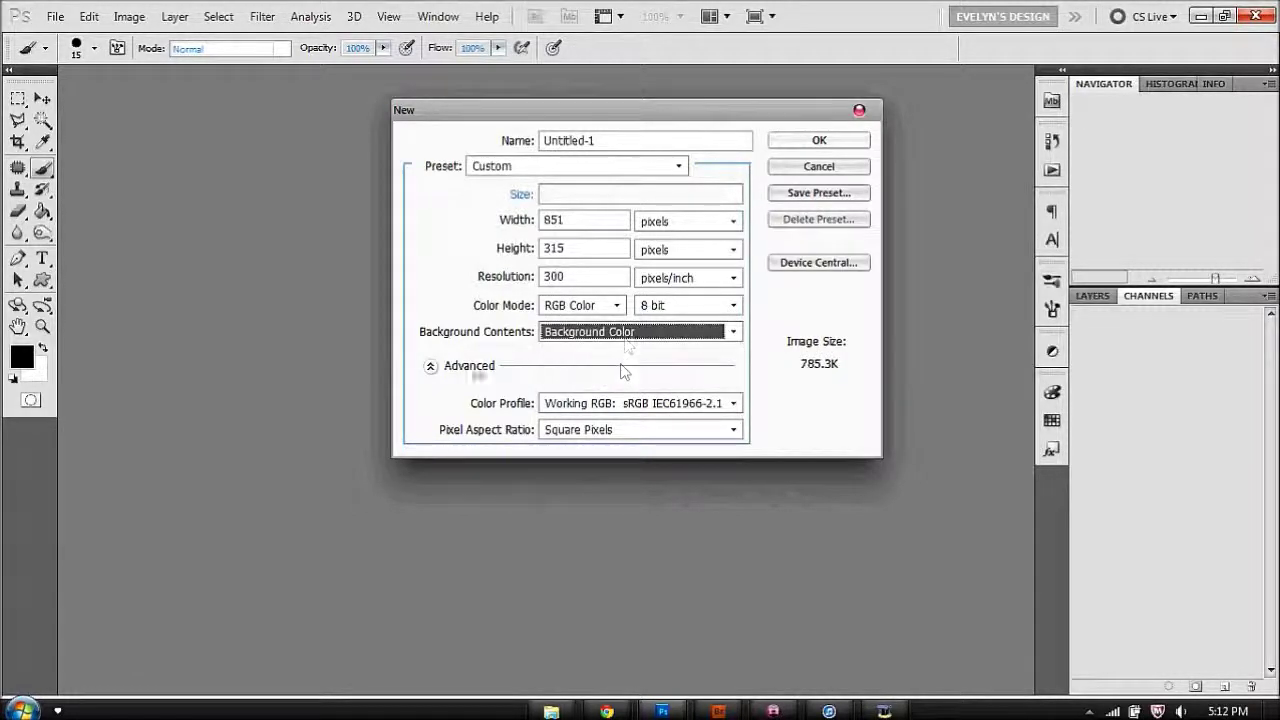
pyautogui.click(674, 333)
pyautogui.click(686, 381)
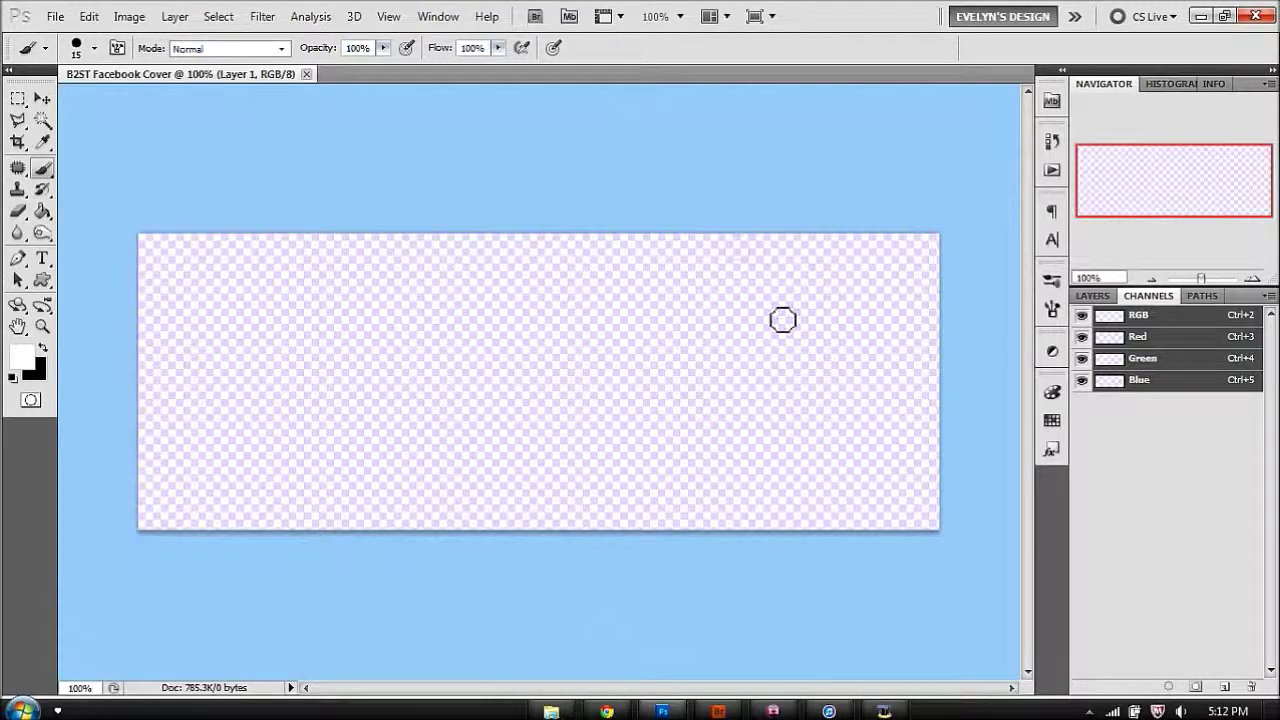
pyautogui.click(1100, 296)
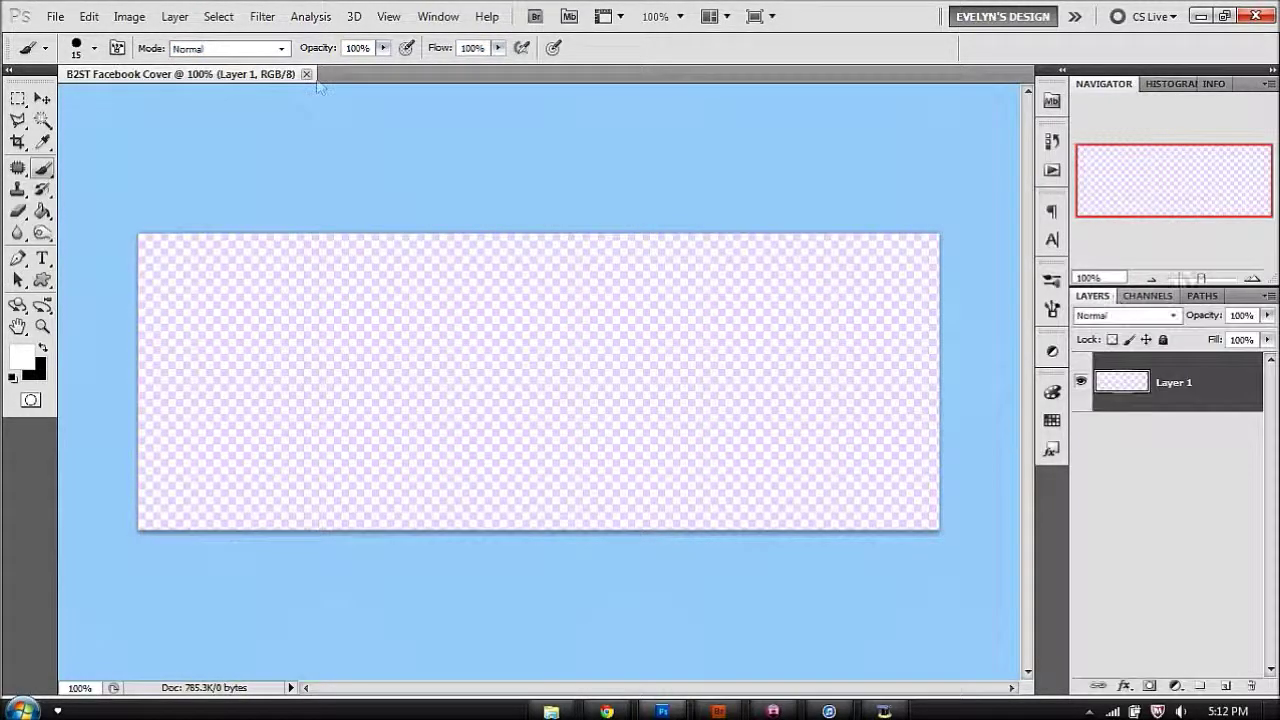
# Open beast_render_2_by_bilybao-d4sac0b.png from the Downloads folder and copy the group cut-out into the B2ST Facebook Cover document
pyautogui.click(551, 711)
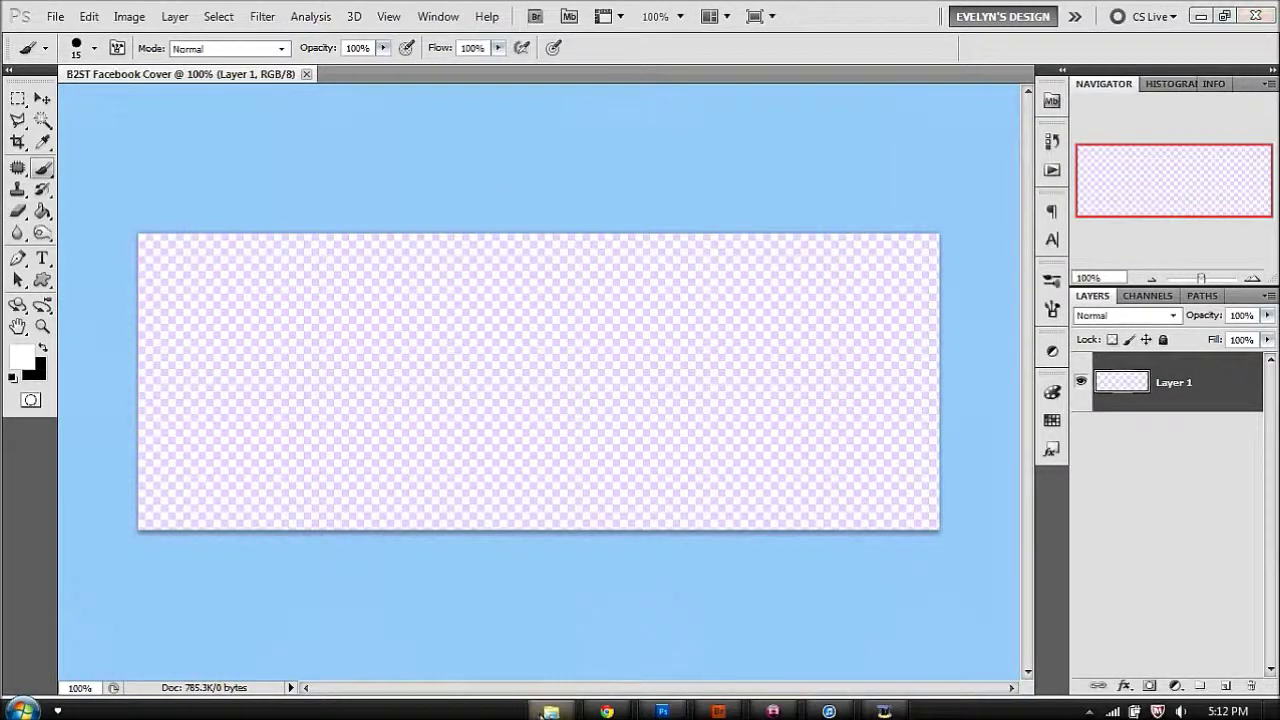
pyautogui.click(290, 256)
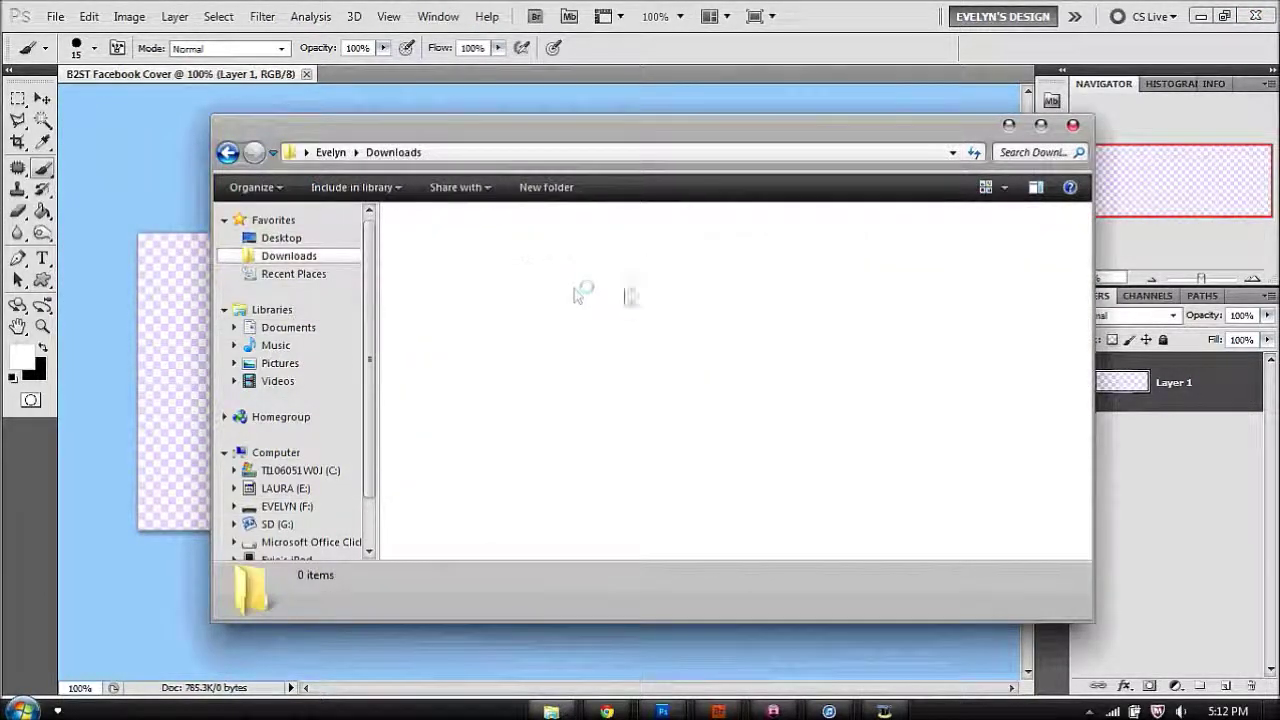
pyautogui.moveTo(530, 250); pyautogui.dragTo(550, 72)
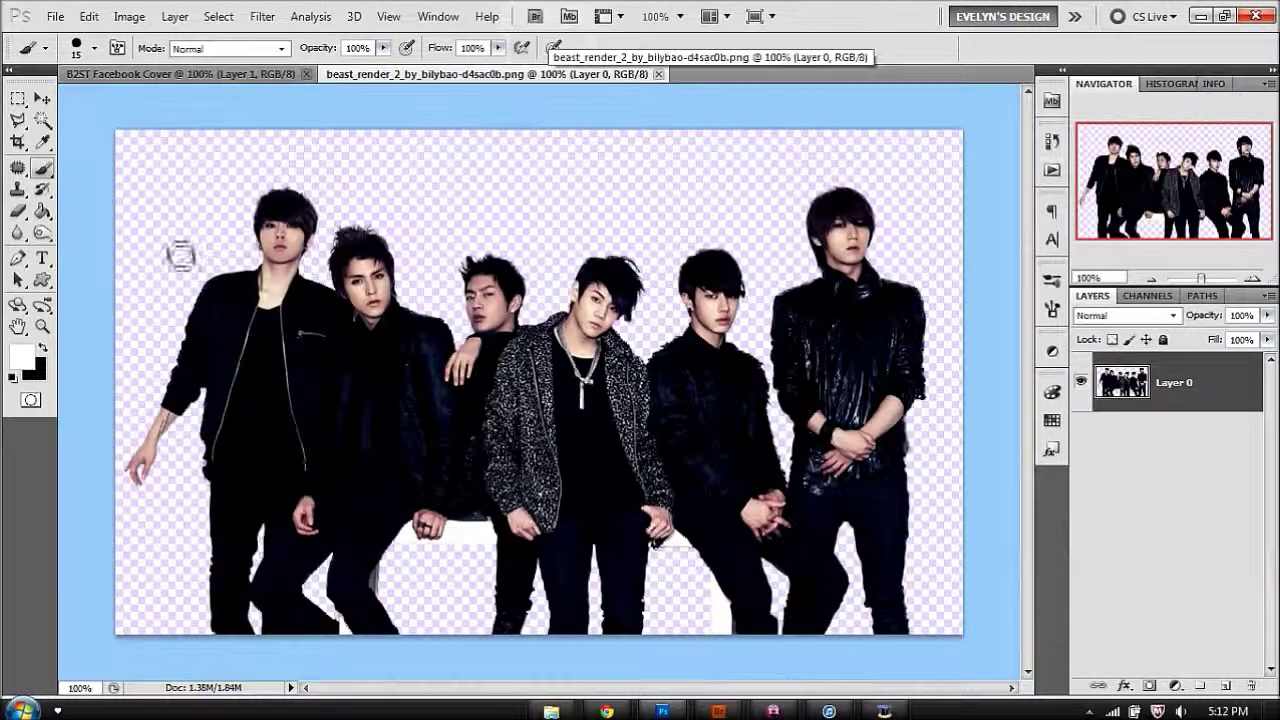
pyautogui.click(42, 98)
pyautogui.moveTo(537, 313); pyautogui.dragTo(574, 344)
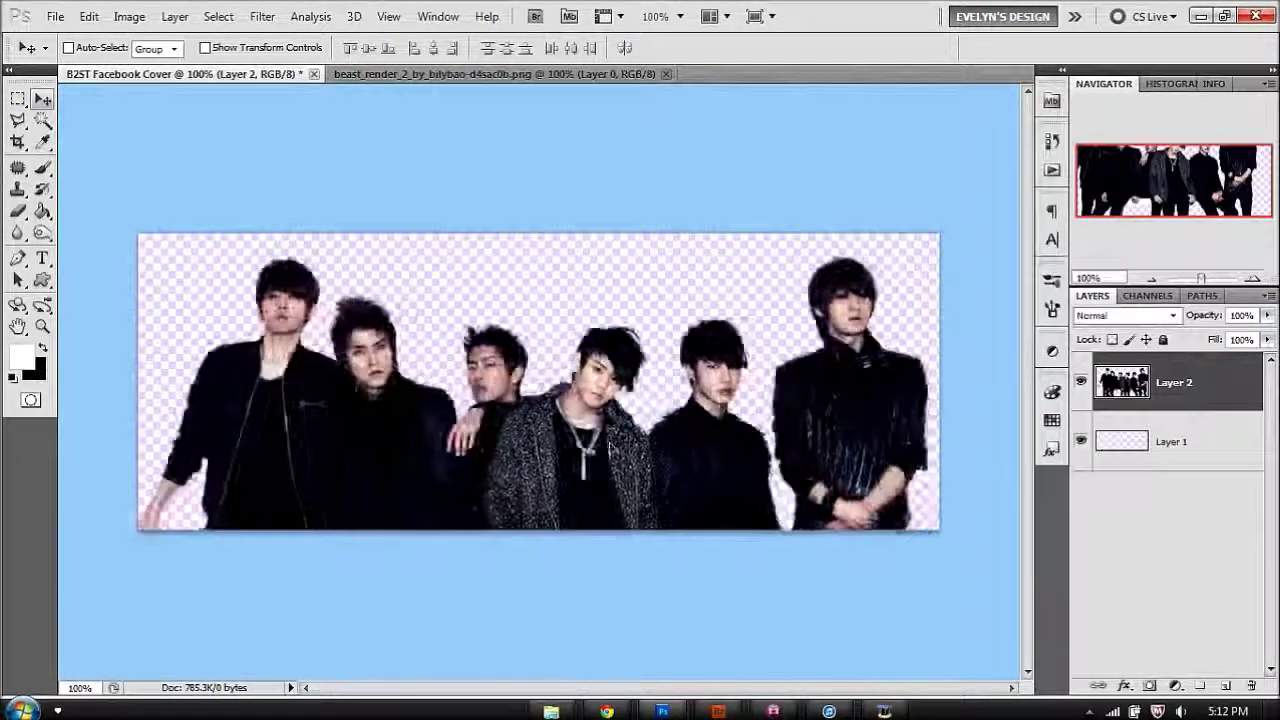
# Scale the group layer proportionally to about 59% and place it near the middle of the canvas, with the feet at the lower edge
pyautogui.hotkey('ctrl', 't')
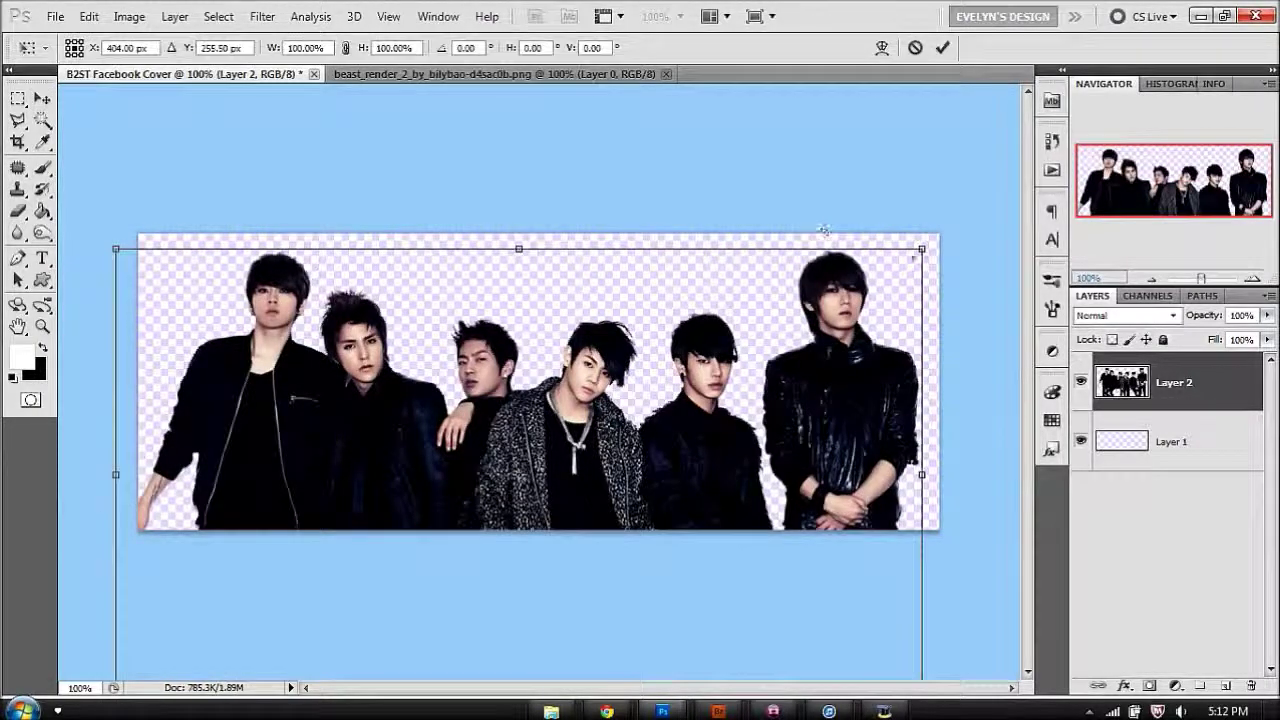
pyautogui.moveTo(922, 248); pyautogui.dragTo(590, 434)
pyautogui.moveTo(440, 596); pyautogui.dragTo(592, 432)
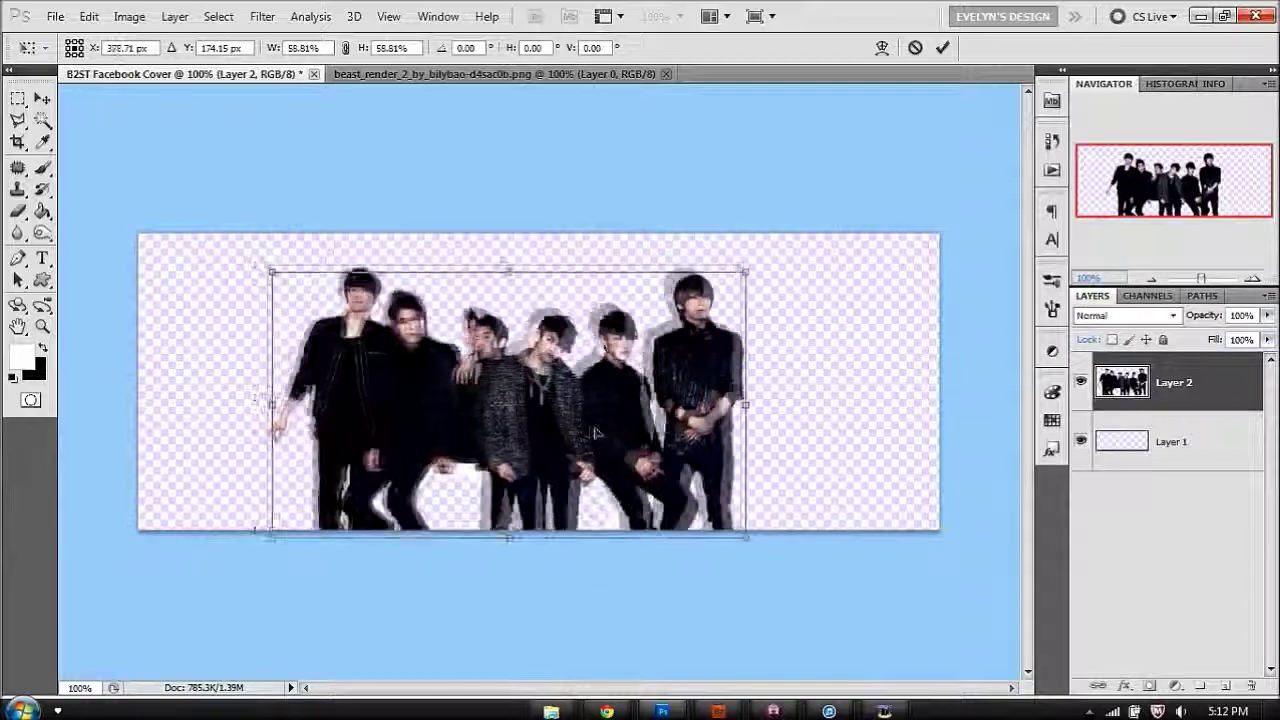
pyautogui.press('Return')
# Preview image 14873 from the Sci-Fi Stock Pack folder in TEXTURES > Stock Textures on drive F: and place it in the cover document
pyautogui.hotkey('alt', 'Tab')
pyautogui.click(284, 505)
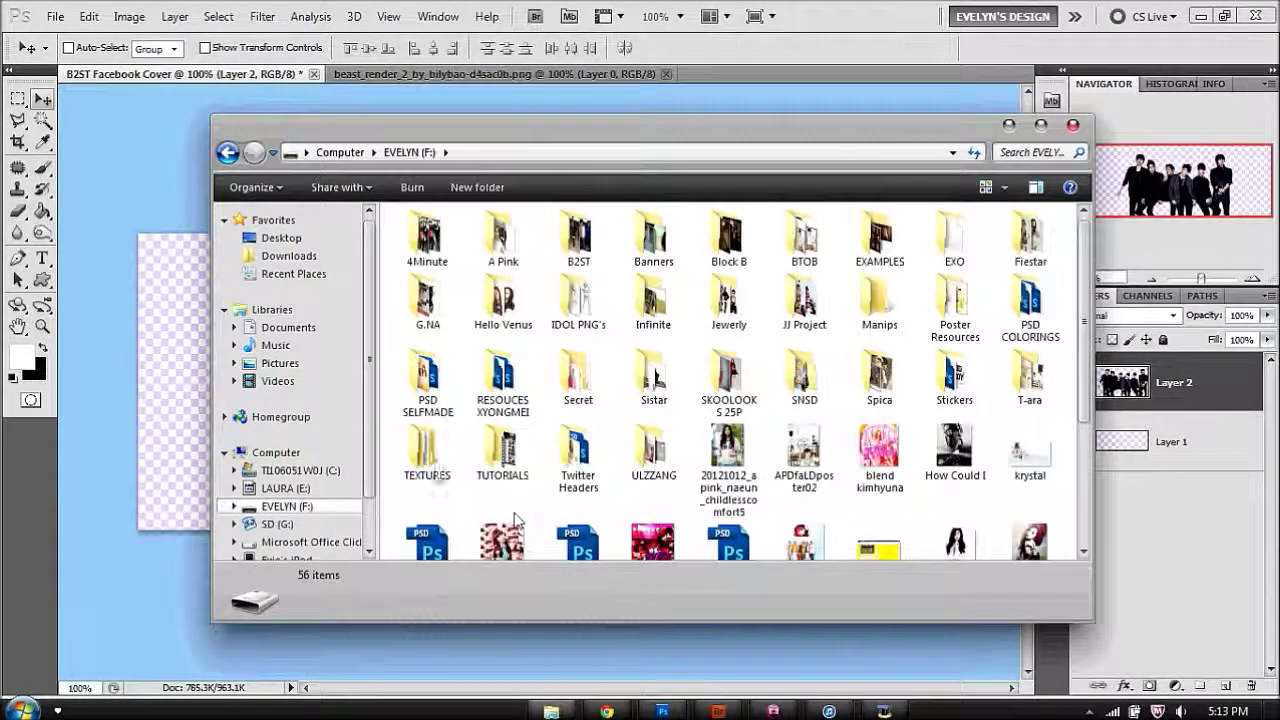
pyautogui.doubleClick(427, 455)
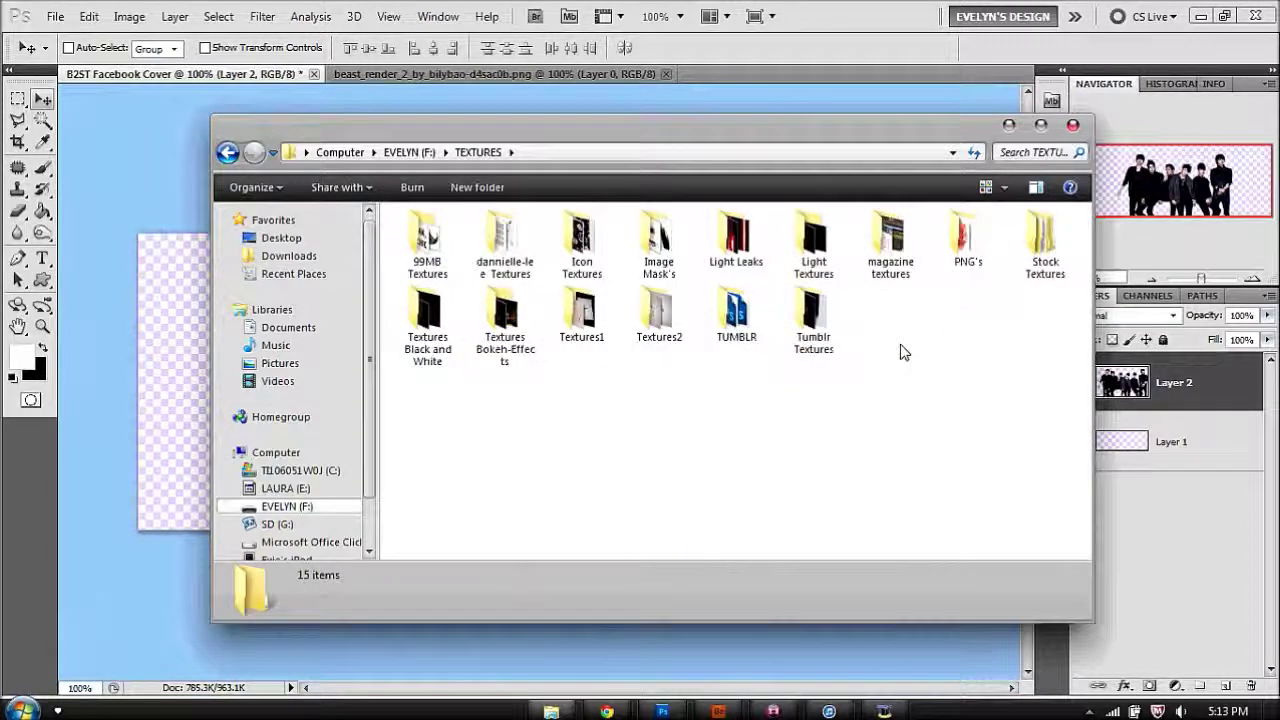
pyautogui.doubleClick(1045, 245)
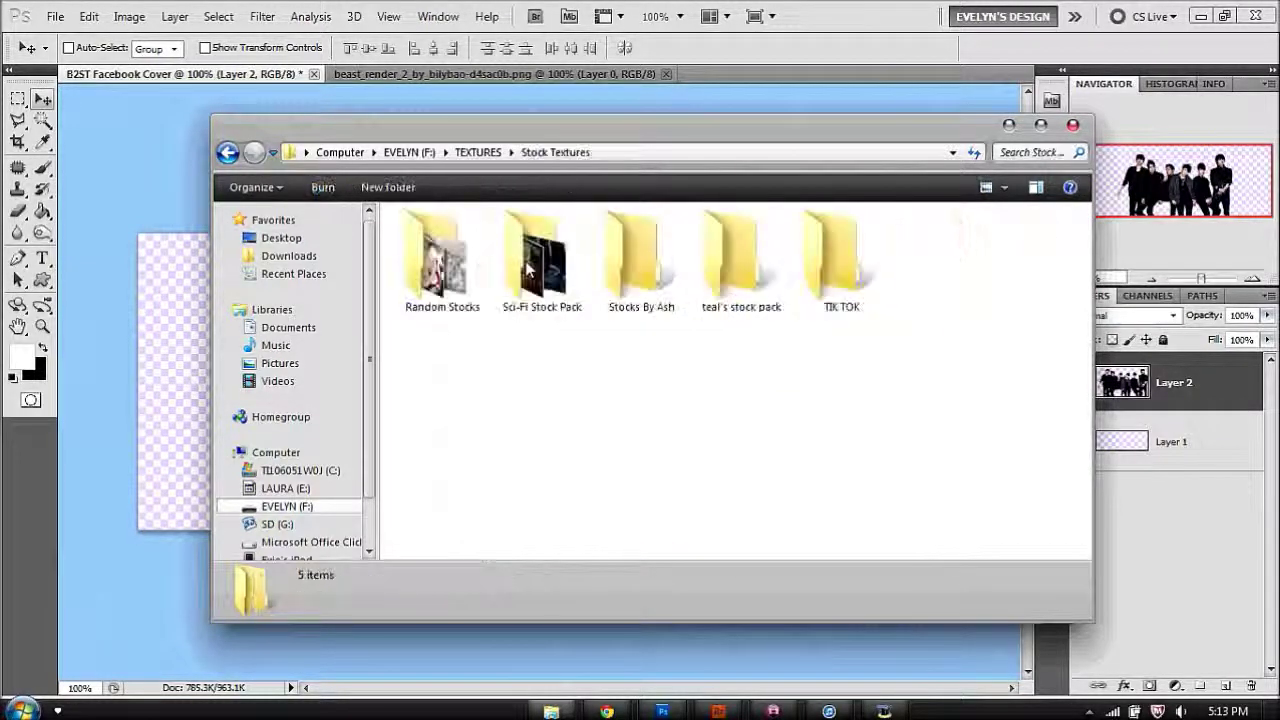
pyautogui.click(529, 291)
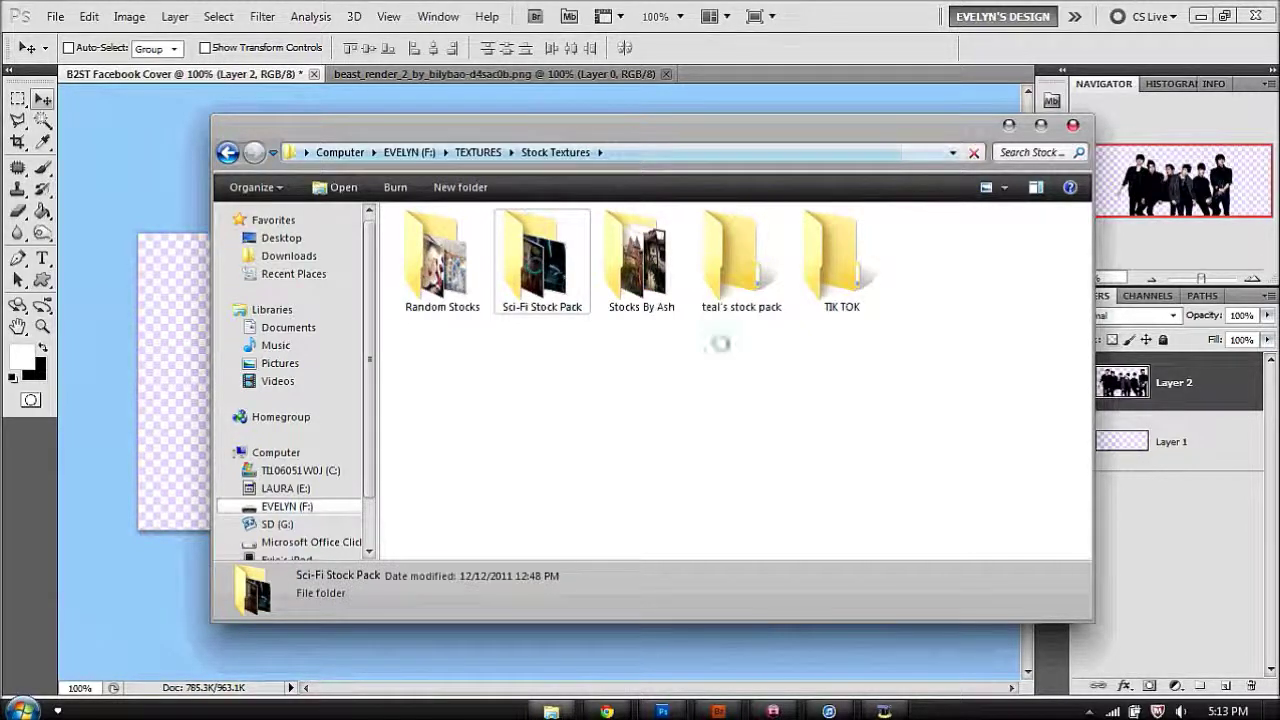
pyautogui.doubleClick(757, 410)
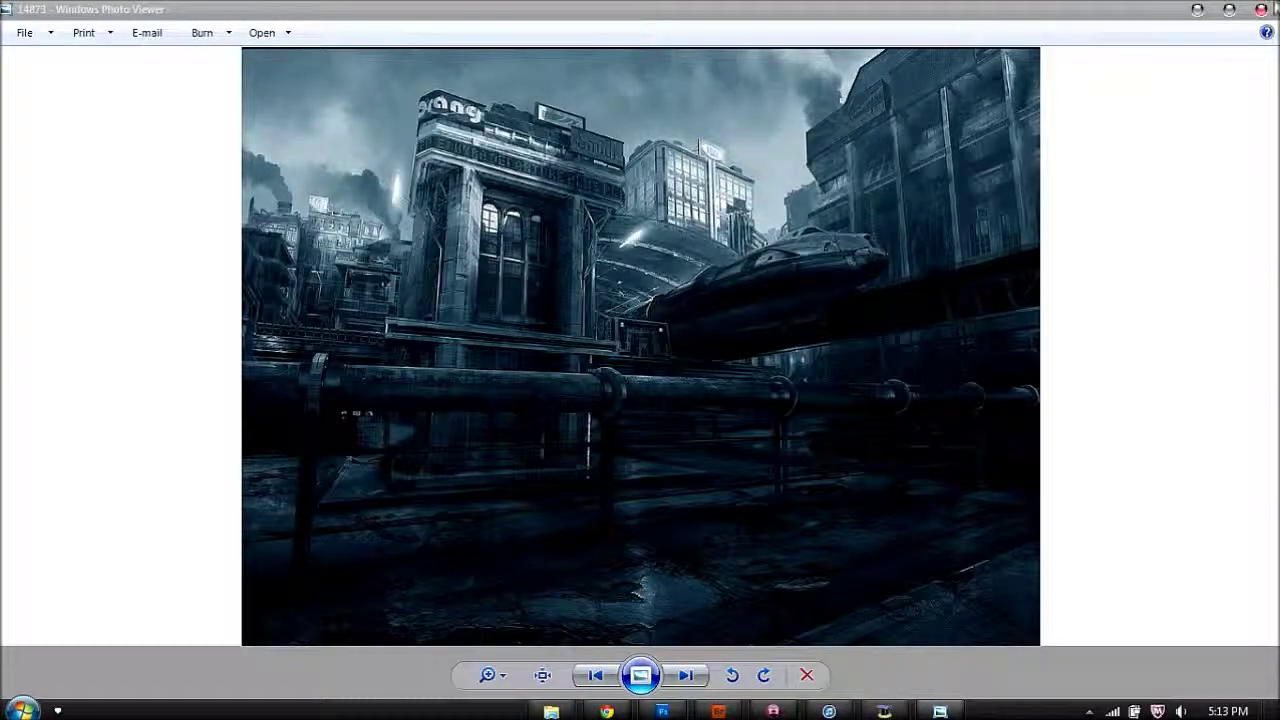
pyautogui.click(1263, 10)
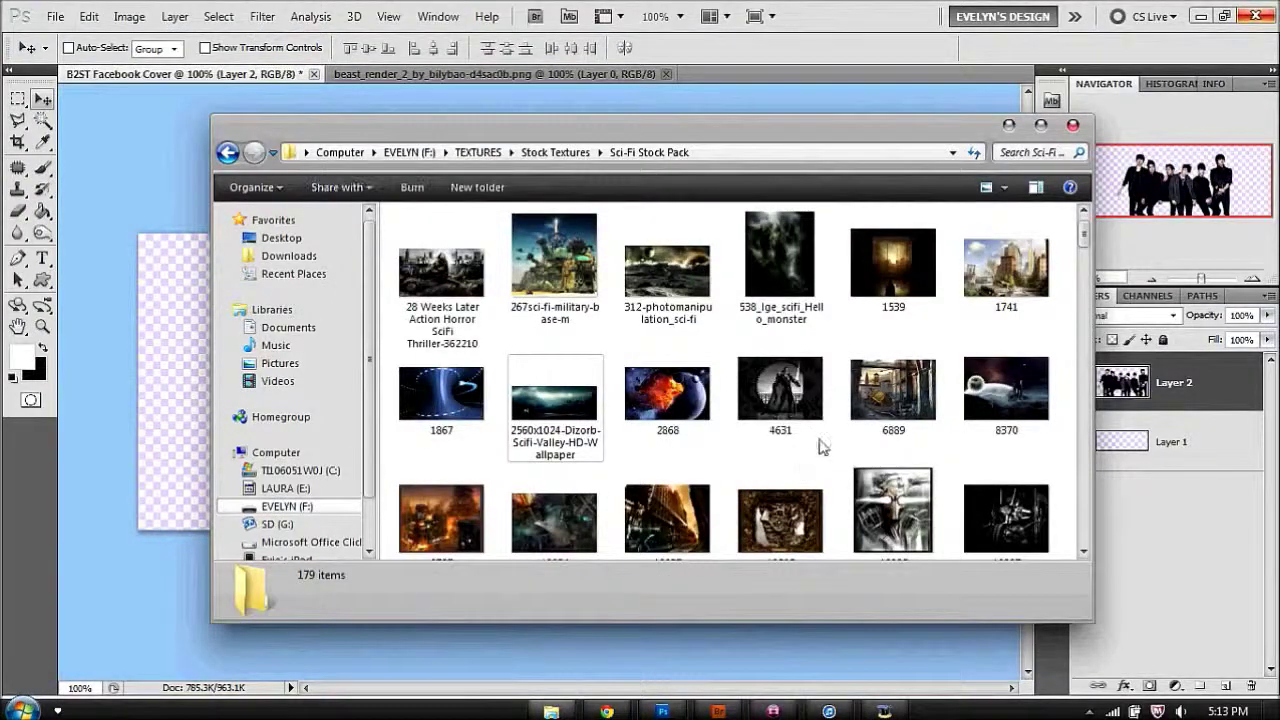
pyautogui.moveTo(679, 528); pyautogui.dragTo(717, 95)
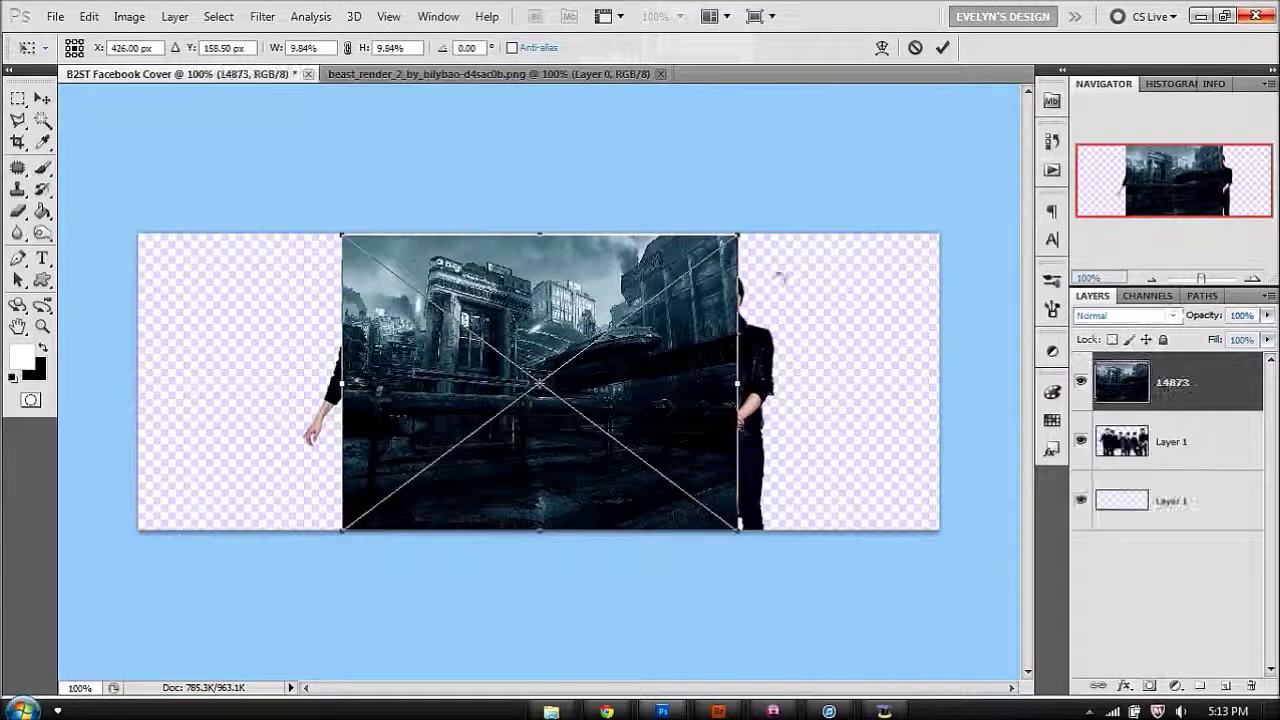
# Scale the placed city image proportionally to 20.84% so it covers the canvas, and move its layer directly below the group layer
pyautogui.moveTo(366, 52); pyautogui.dragTo(370, 60)
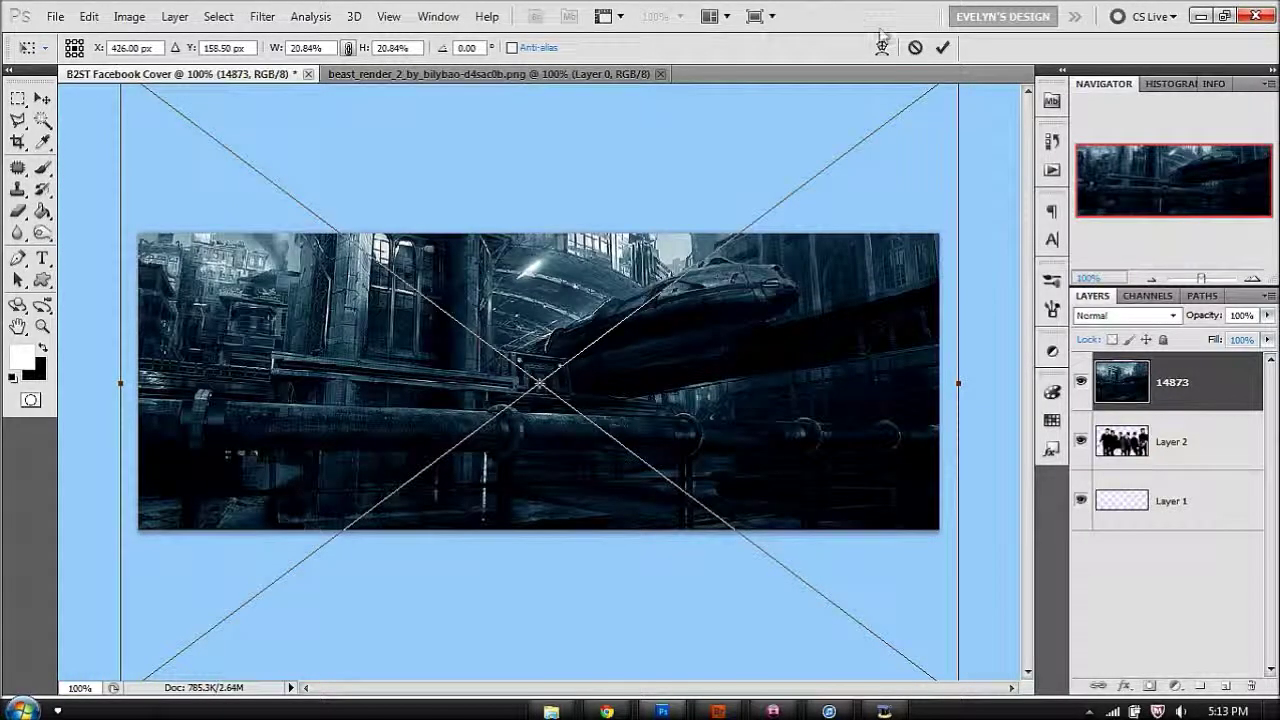
pyautogui.click(940, 50)
pyautogui.moveTo(1229, 360); pyautogui.dragTo(1180, 480)
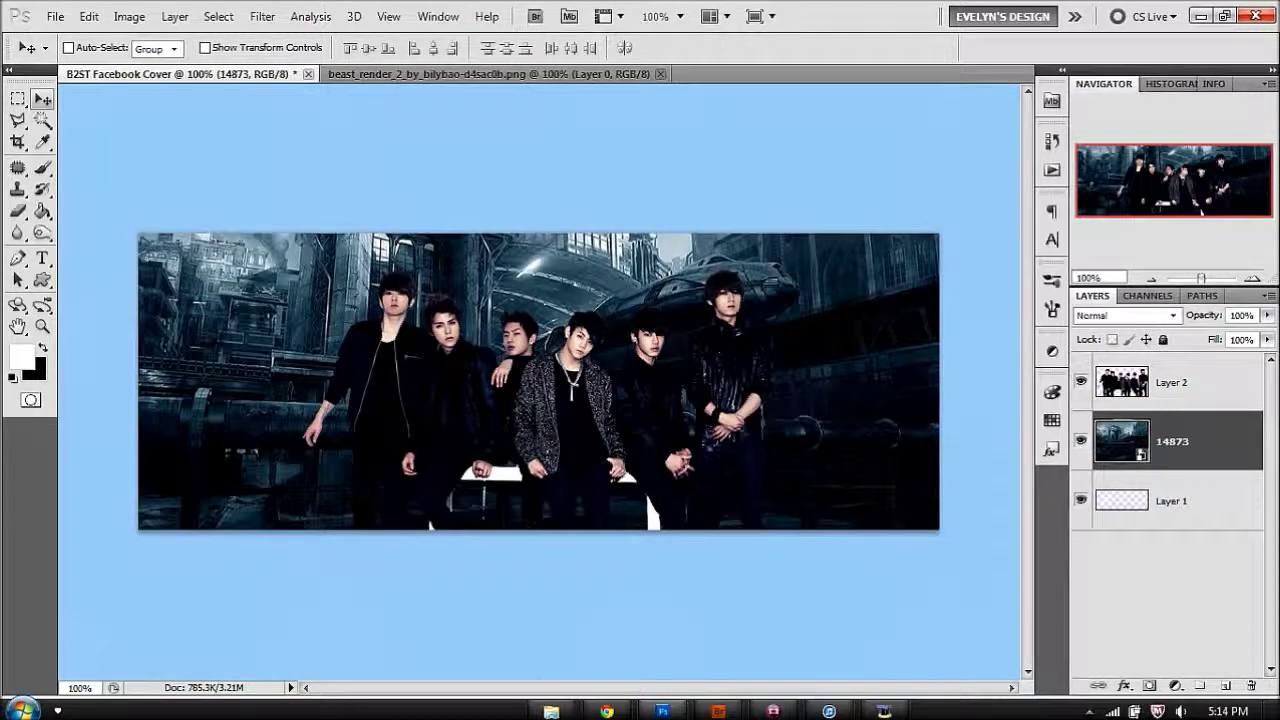
# Shift the city background down behind the group until the sky and upper parts of the buildings show along the canvas's upper edge
pyautogui.hotkey('shift', 'Up')
pyautogui.hotkey('shift', 'Up')
pyautogui.hotkey('shift', 'Up')
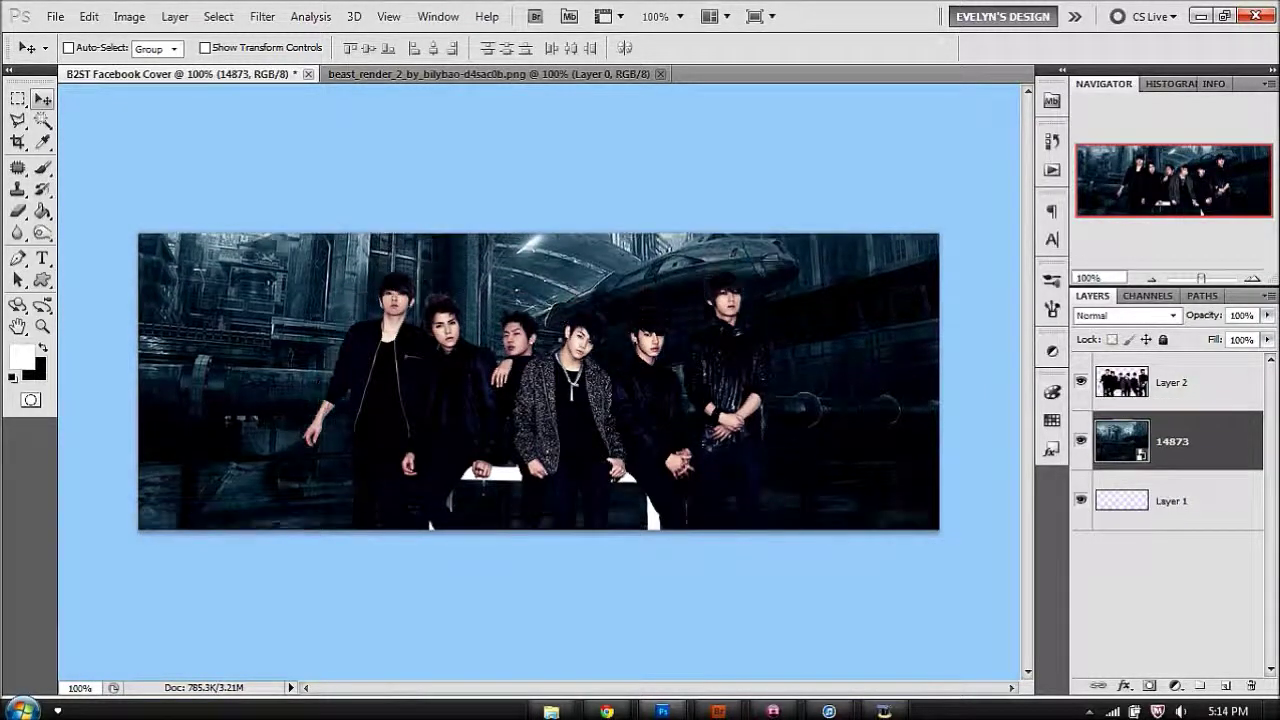
pyautogui.hotkey('shift', 'Down')
pyautogui.hotkey('shift', 'Down')
pyautogui.hotkey('shift', 'Down')
pyautogui.hotkey('shift', 'Down')
pyautogui.hotkey('shift', 'Down')
pyautogui.hotkey('shift', 'Down')
pyautogui.hotkey('shift', 'Down')
pyautogui.hotkey('shift', 'Down')
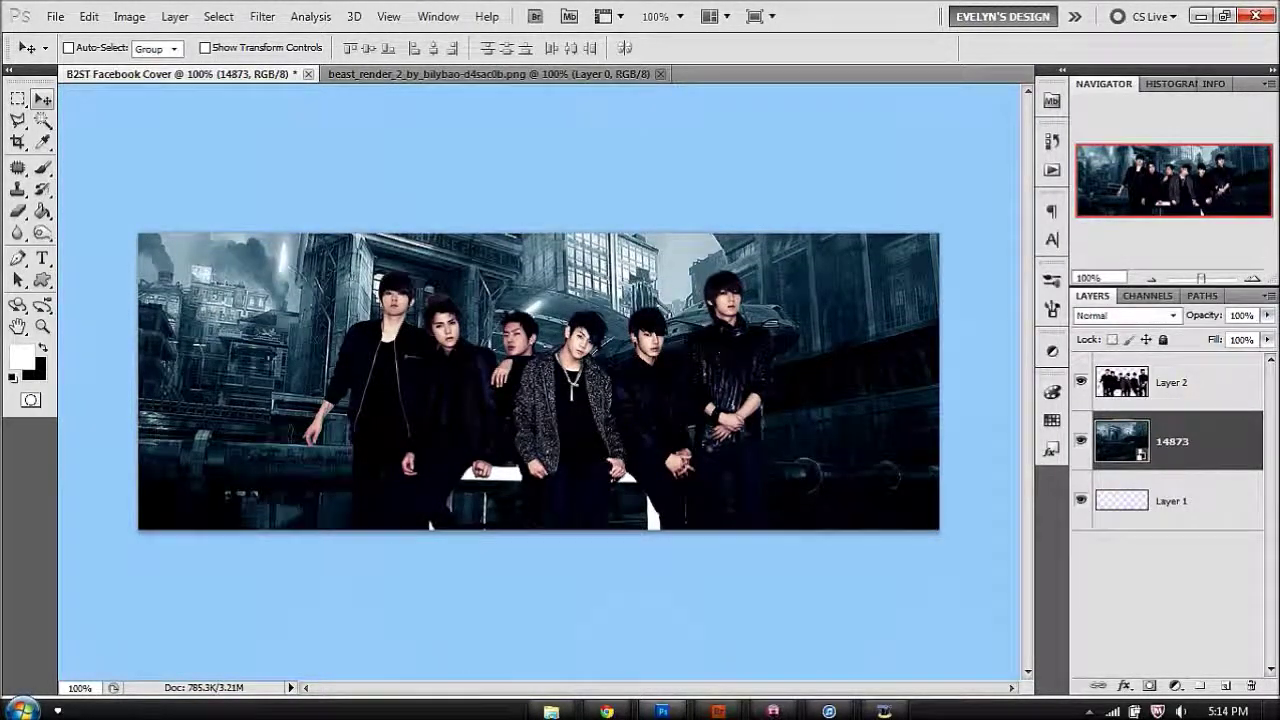
pyautogui.hotkey('shift', 'Down')
pyautogui.hotkey('shift', 'Down')
pyautogui.hotkey('shift', 'Down')
pyautogui.hotkey('shift', 'Down')
pyautogui.hotkey('shift', 'Up')
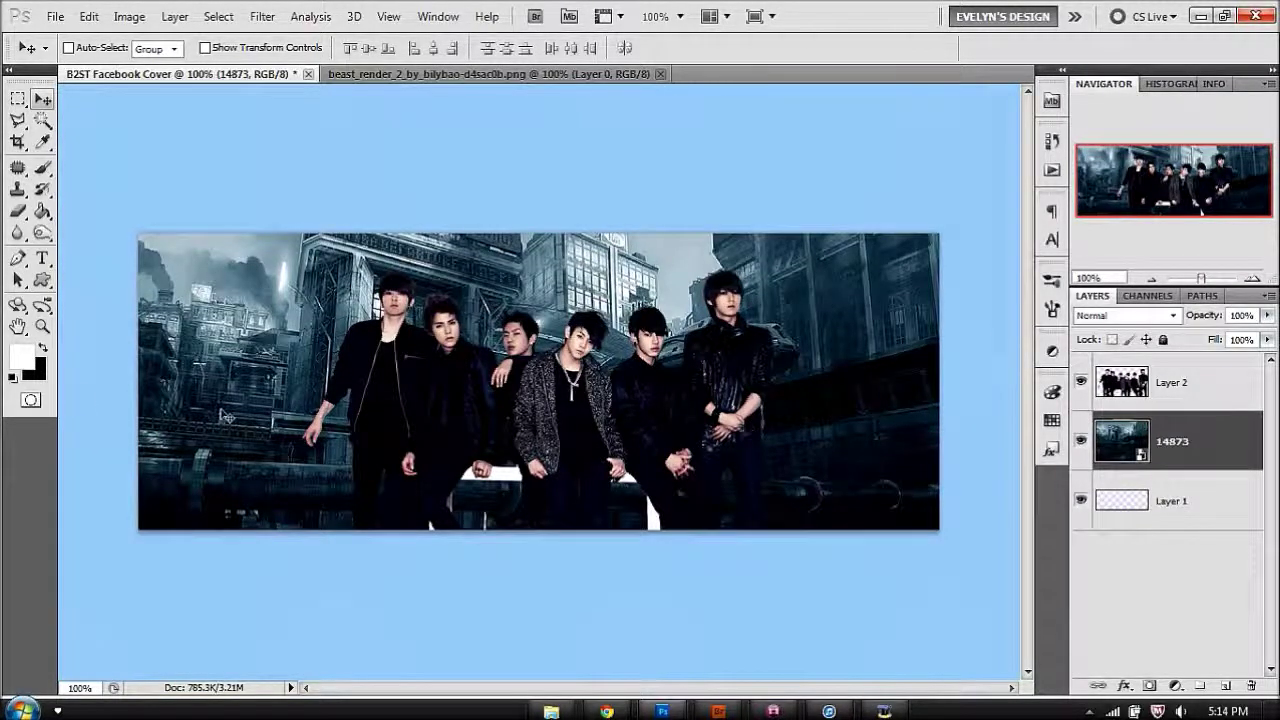
# Remove the leftover white bench areas around the members' legs from the group layer
pyautogui.click(42, 327)
pyautogui.moveTo(322, 478); pyautogui.dragTo(557, 393)
pyautogui.click(557, 393)
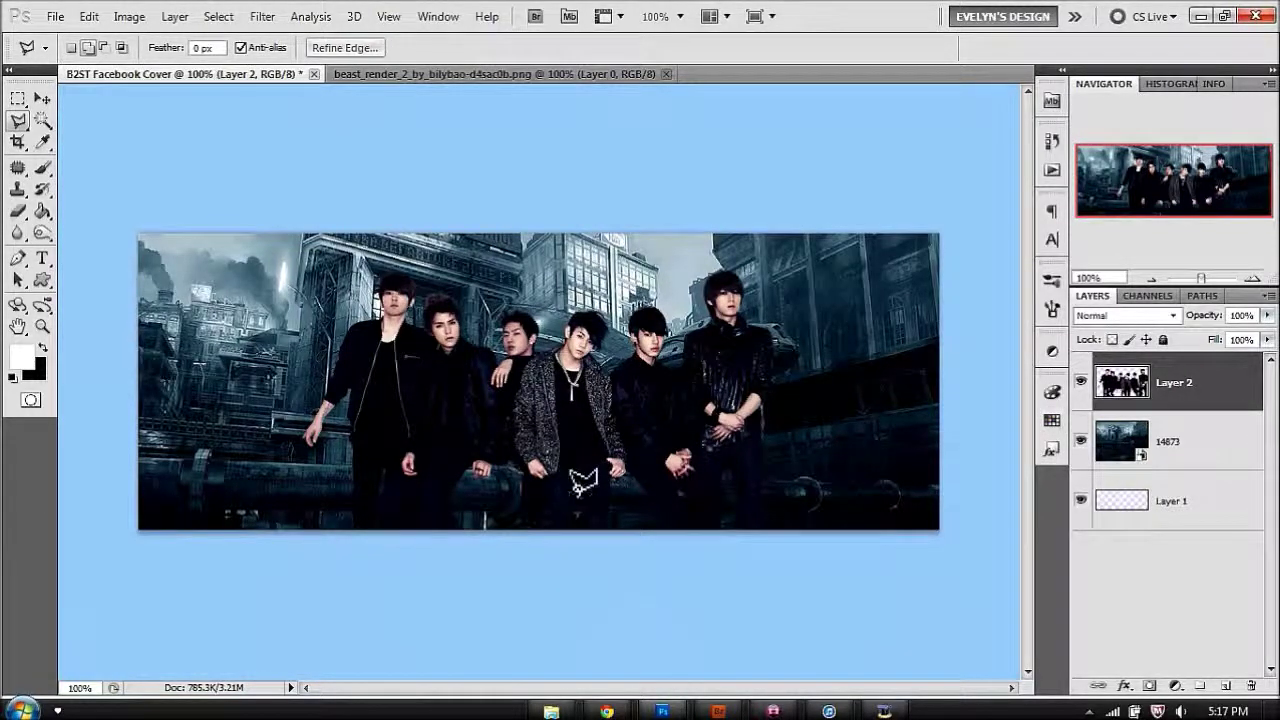
# Add a new empty layer between the 14873 city background and the group layer
pyautogui.click(42, 326)
pyautogui.click(664, 440)
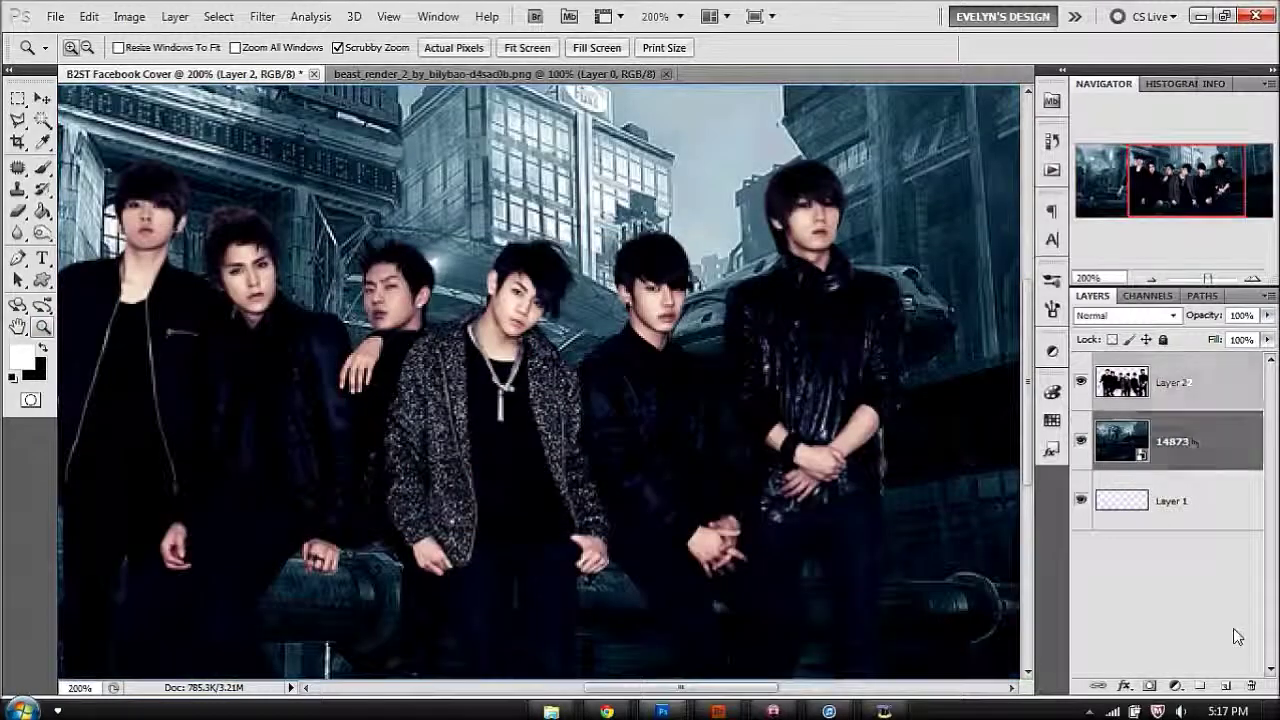
pyautogui.click(1226, 686)
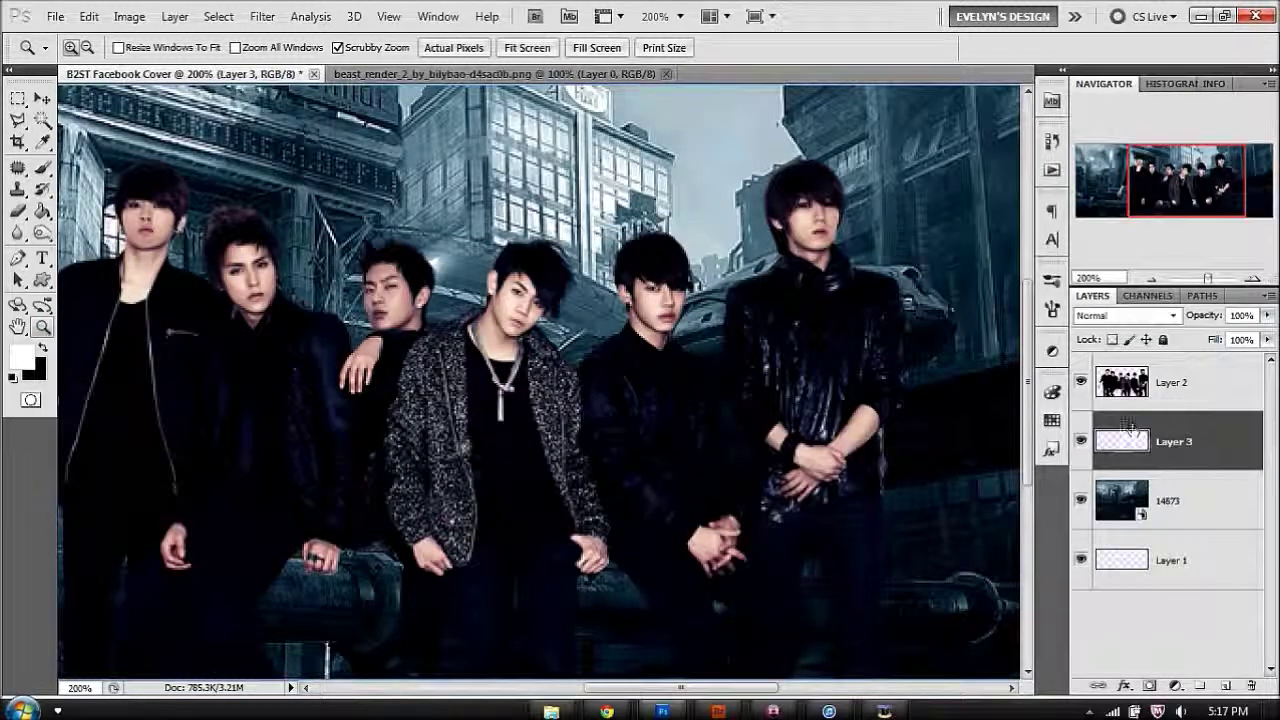
# Set up a soft round brush with 33 px size, 0% hardness, 58% opacity and 53% flow
pyautogui.scroll(-3, 540, 380)
pyautogui.hscroll(-8, 540, 380)
pyautogui.press('b')
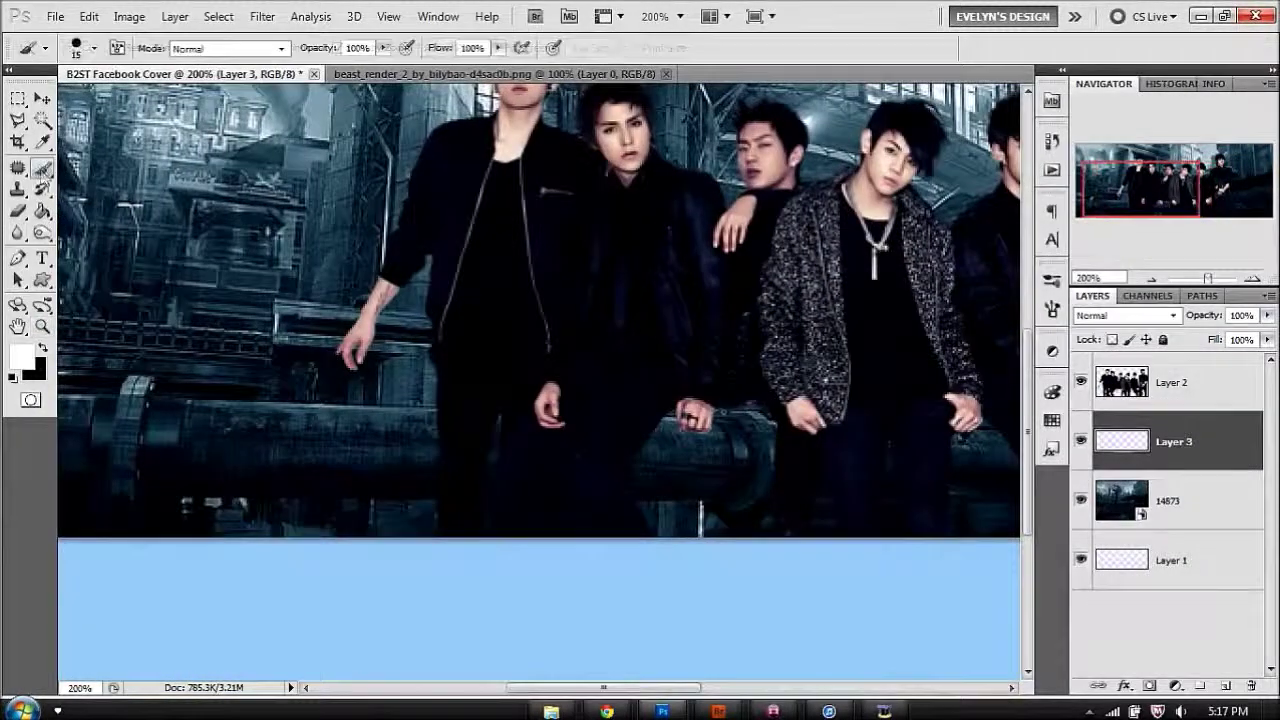
pyautogui.click(94, 48)
pyautogui.moveTo(41, 98); pyautogui.dragTo(57, 98)
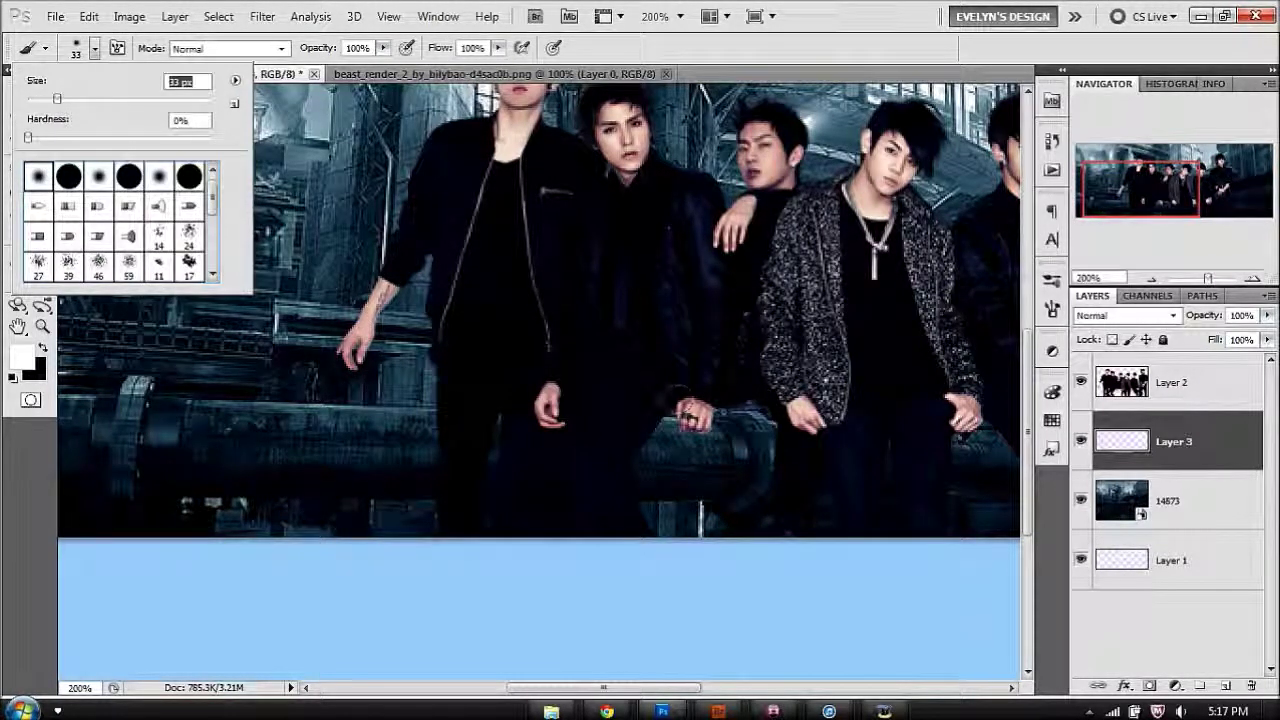
pyautogui.click(394, 55)
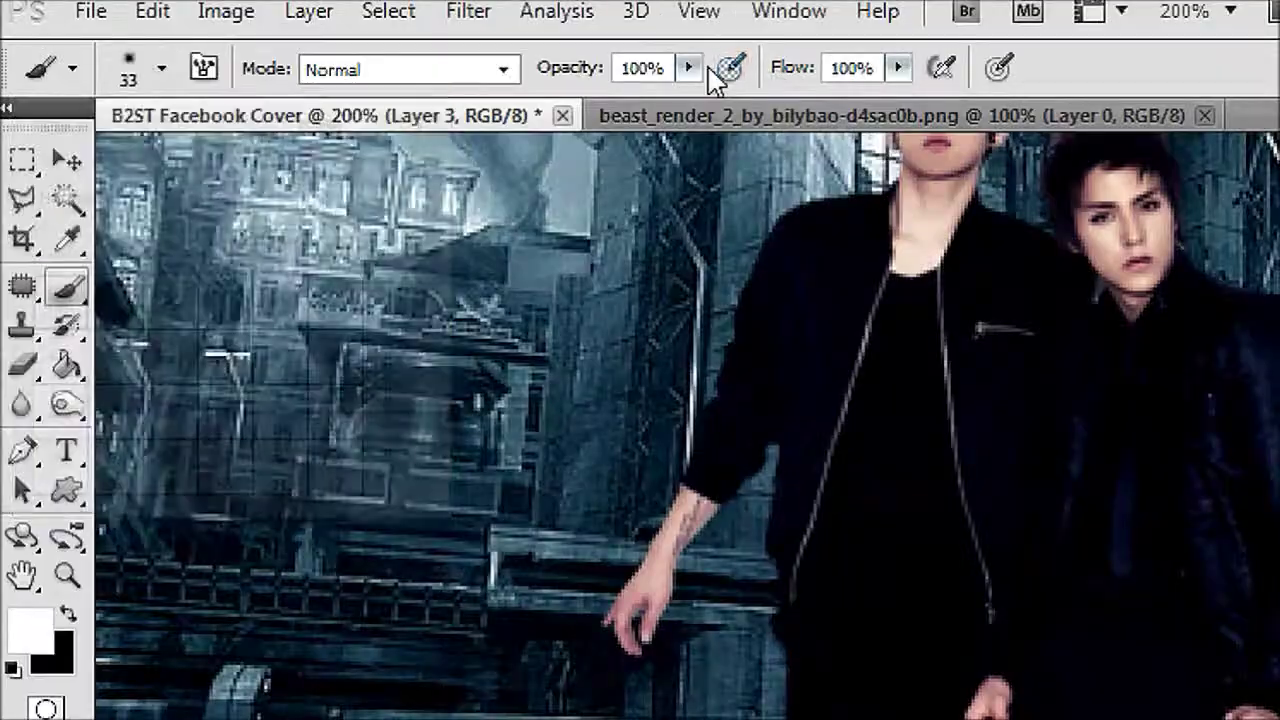
pyautogui.click(688, 68)
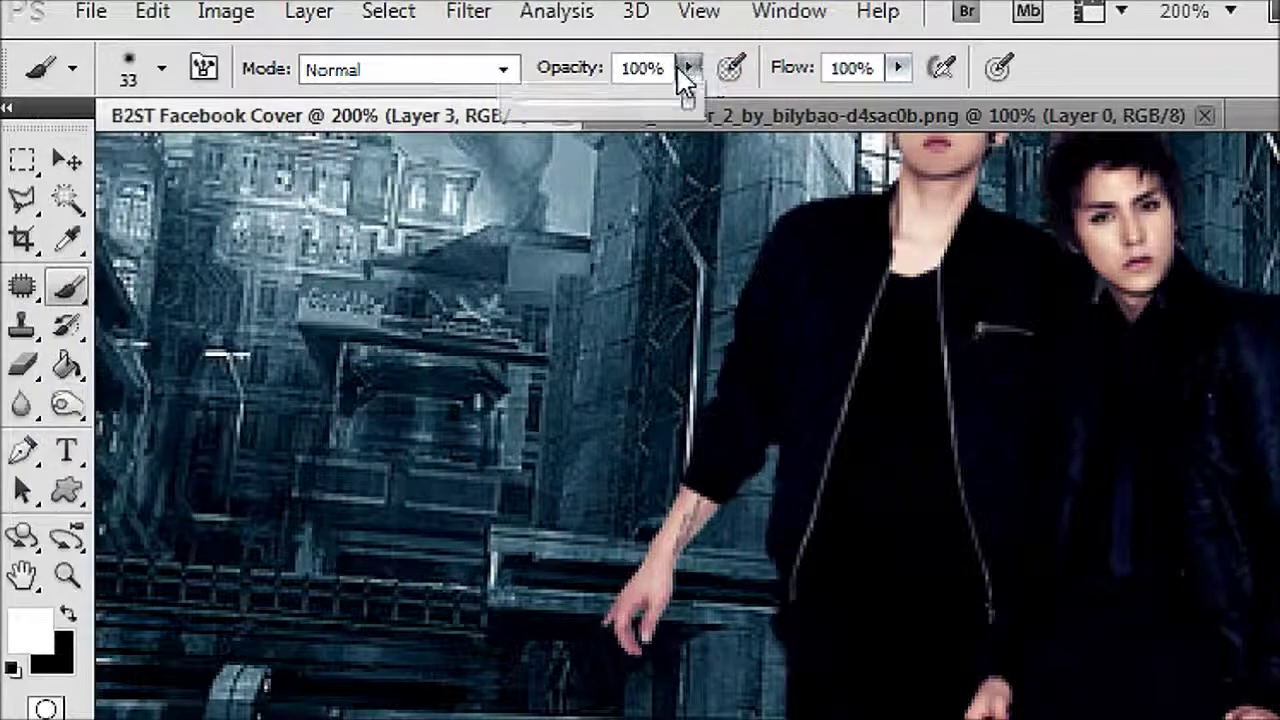
pyautogui.moveTo(677, 106); pyautogui.dragTo(625, 115)
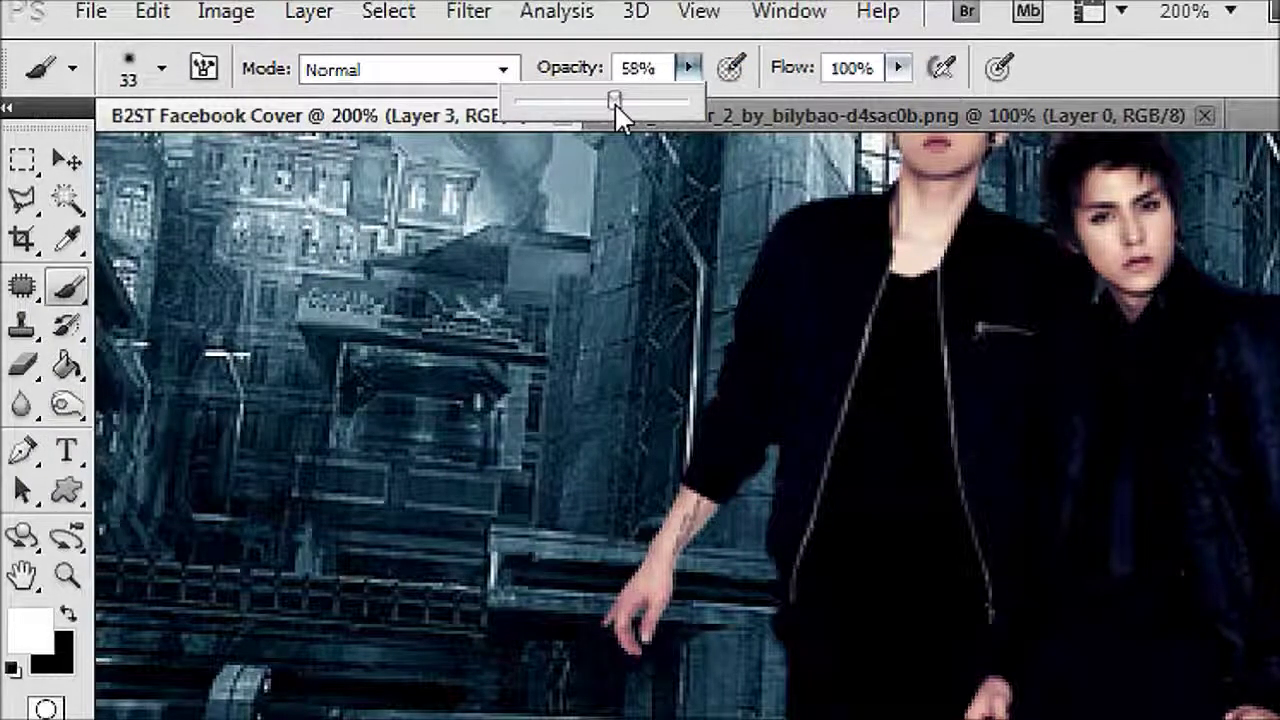
pyautogui.click(898, 68)
pyautogui.moveTo(898, 104); pyautogui.dragTo(818, 112)
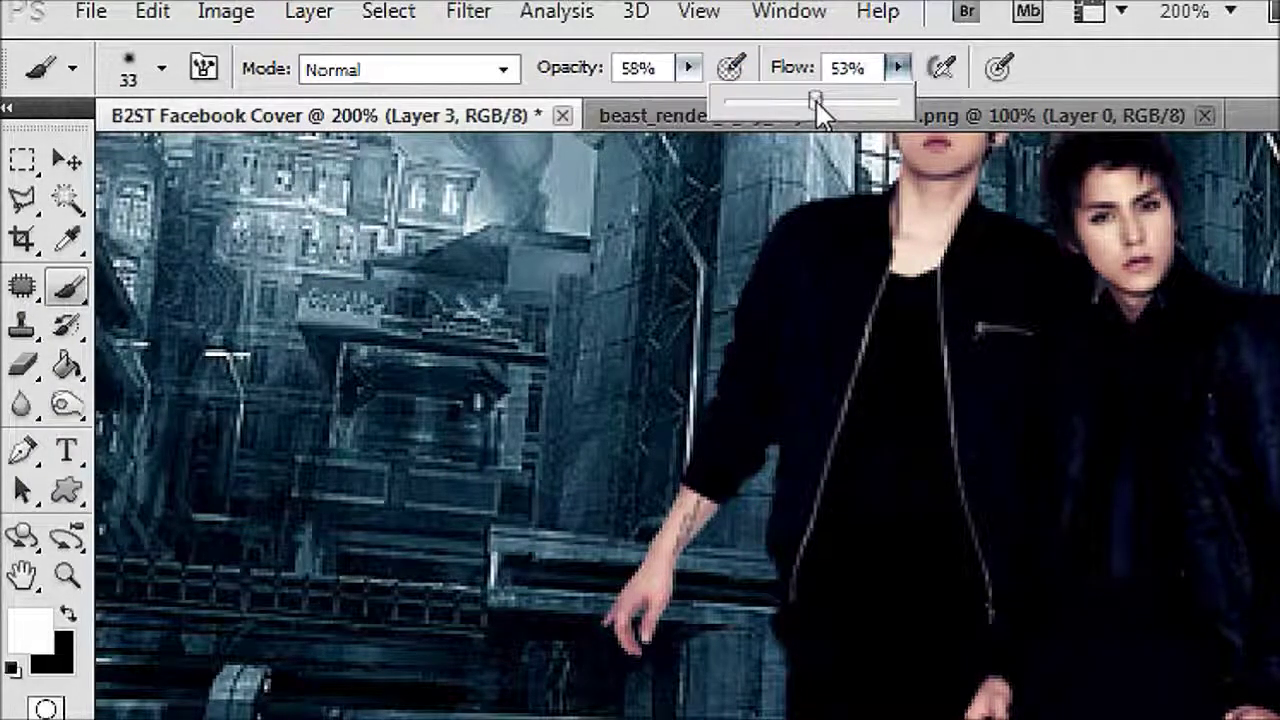
# Paint soft black shadows on Layer 3 over the background pipes around the members' hands and hips
pyautogui.click(68, 614)
pyautogui.click(68, 614)
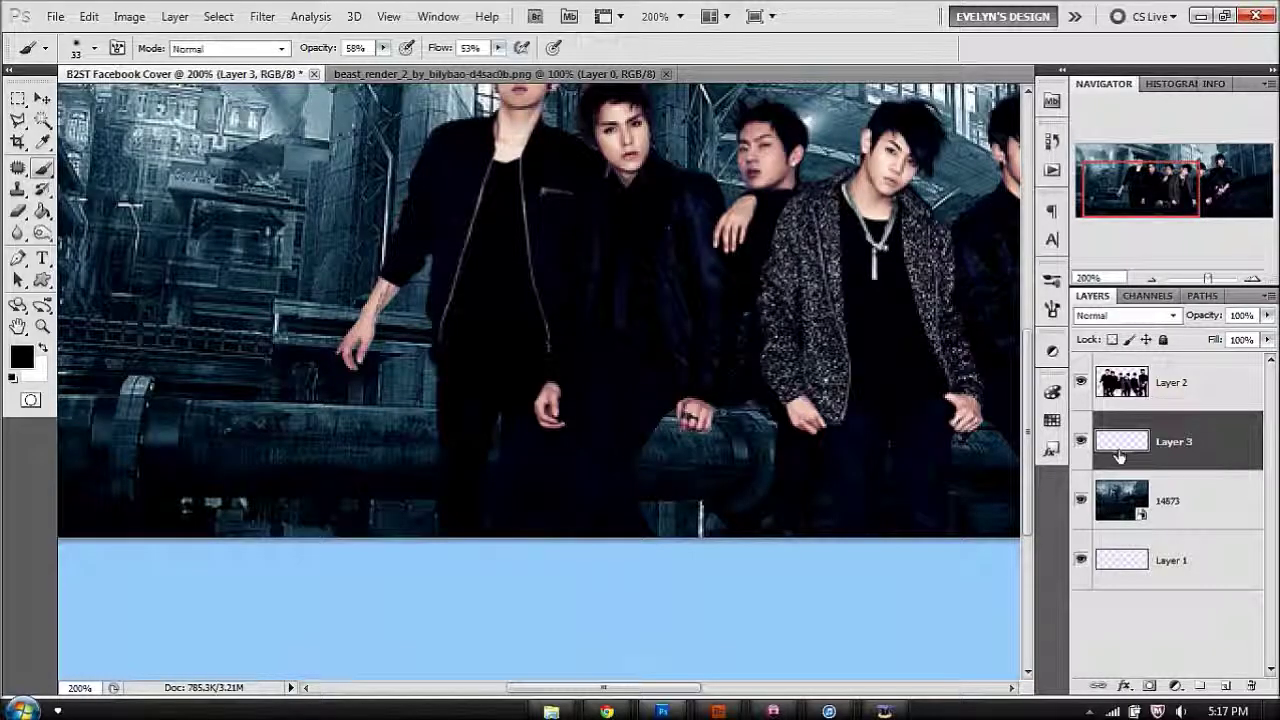
pyautogui.moveTo(600, 451); pyautogui.dragTo(730, 396)
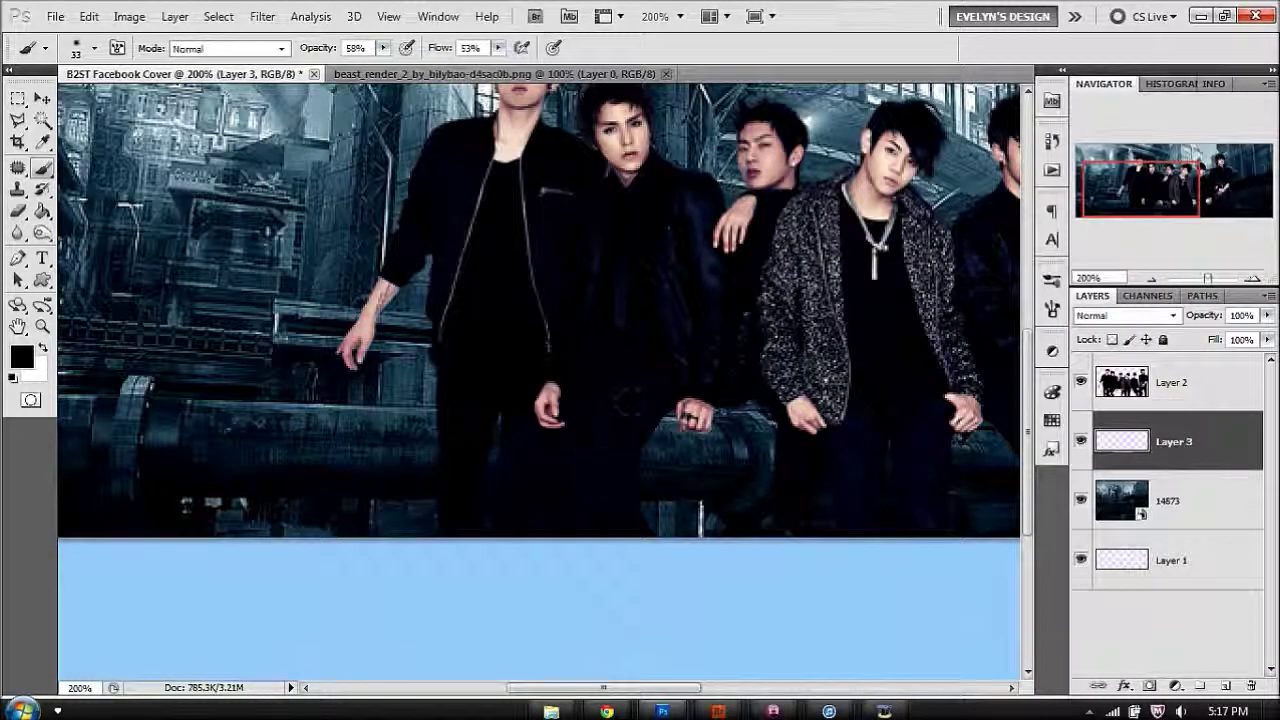
pyautogui.moveTo(893, 407)
pyautogui.mouseDown()
pyautogui.moveTo(971, 412)
pyautogui.moveTo(938, 406)
pyautogui.mouseUp()
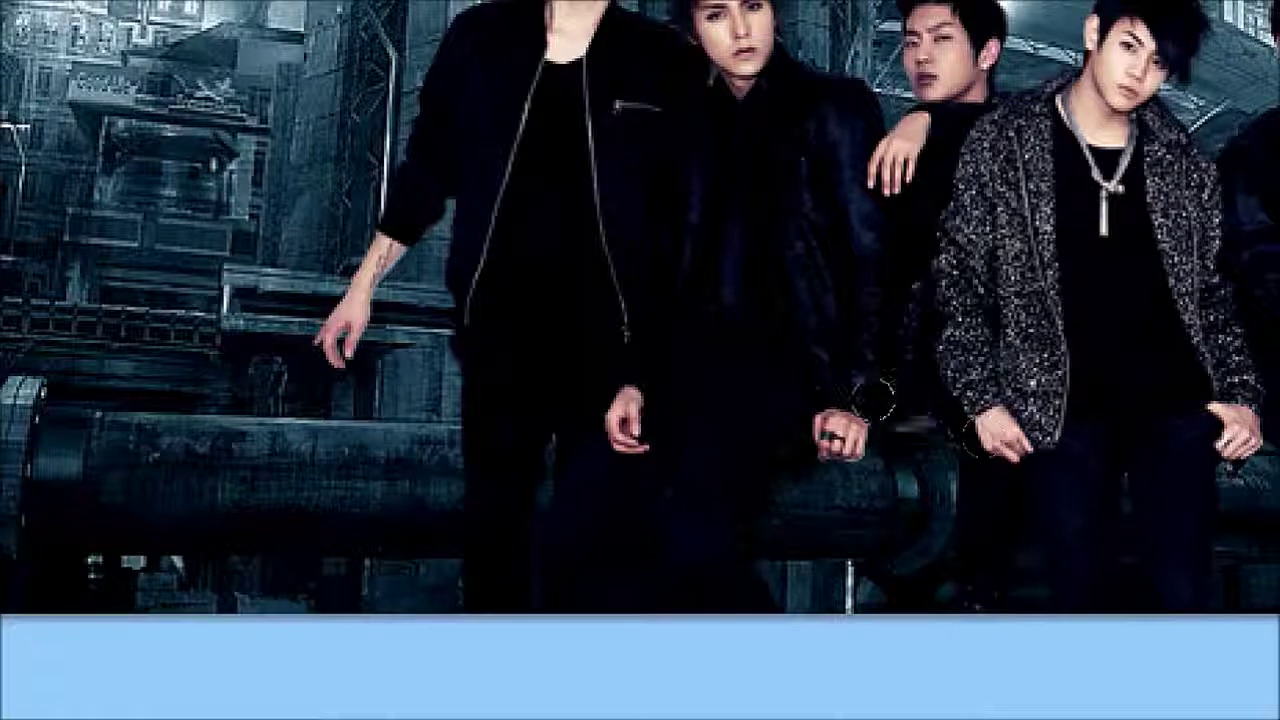
pyautogui.scroll(-3, 812, 403)
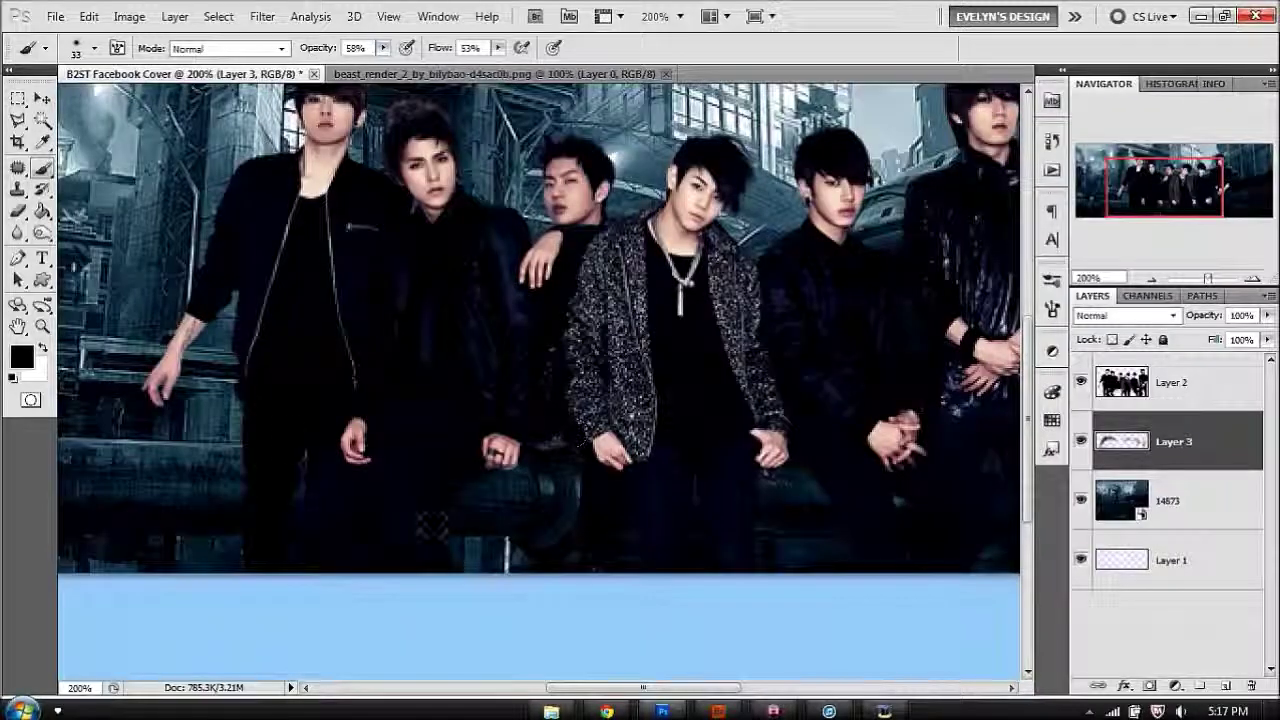
# Cut away the leftover dark area beneath the second member's ringed hand, above the pipe, from the group layer (Layer 2)
pyautogui.click(42, 330)
pyautogui.hotkey('ctrl', '+')
pyautogui.hotkey('ctrl', '+')
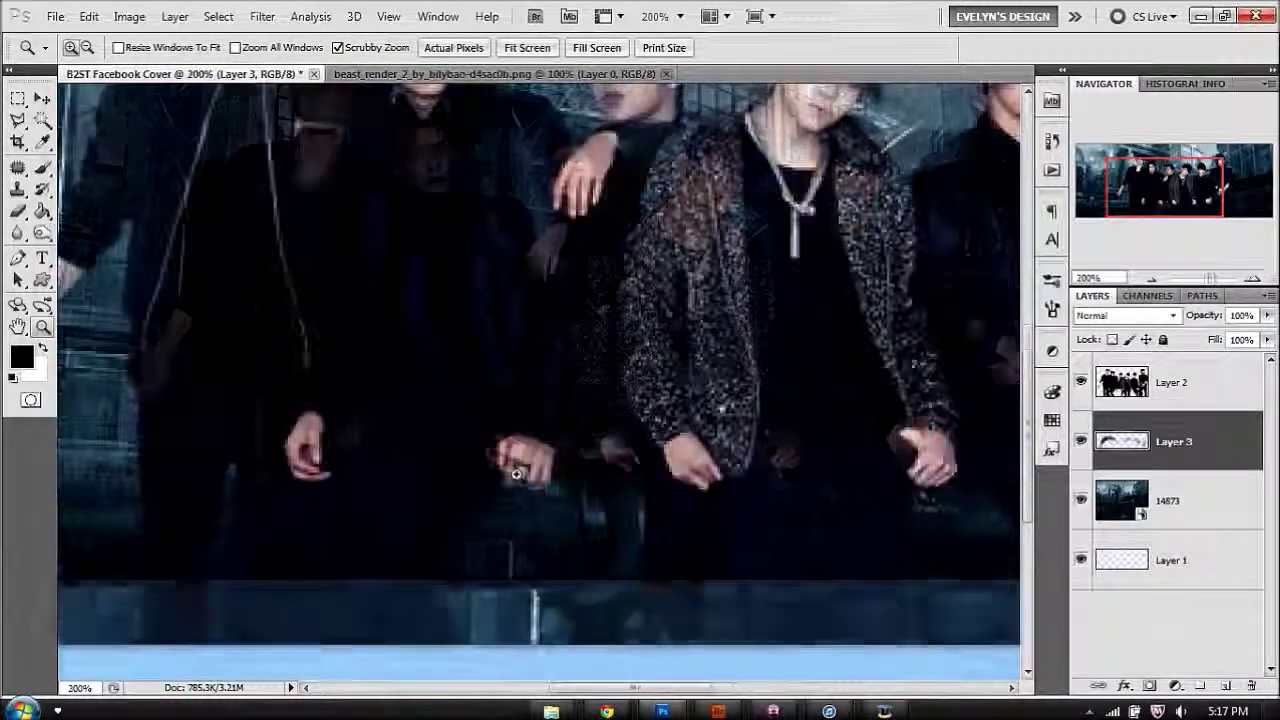
pyautogui.click(18, 119)
pyautogui.hotkey('alt', ']')
pyautogui.click(398, 625)
pyautogui.click(392, 578)
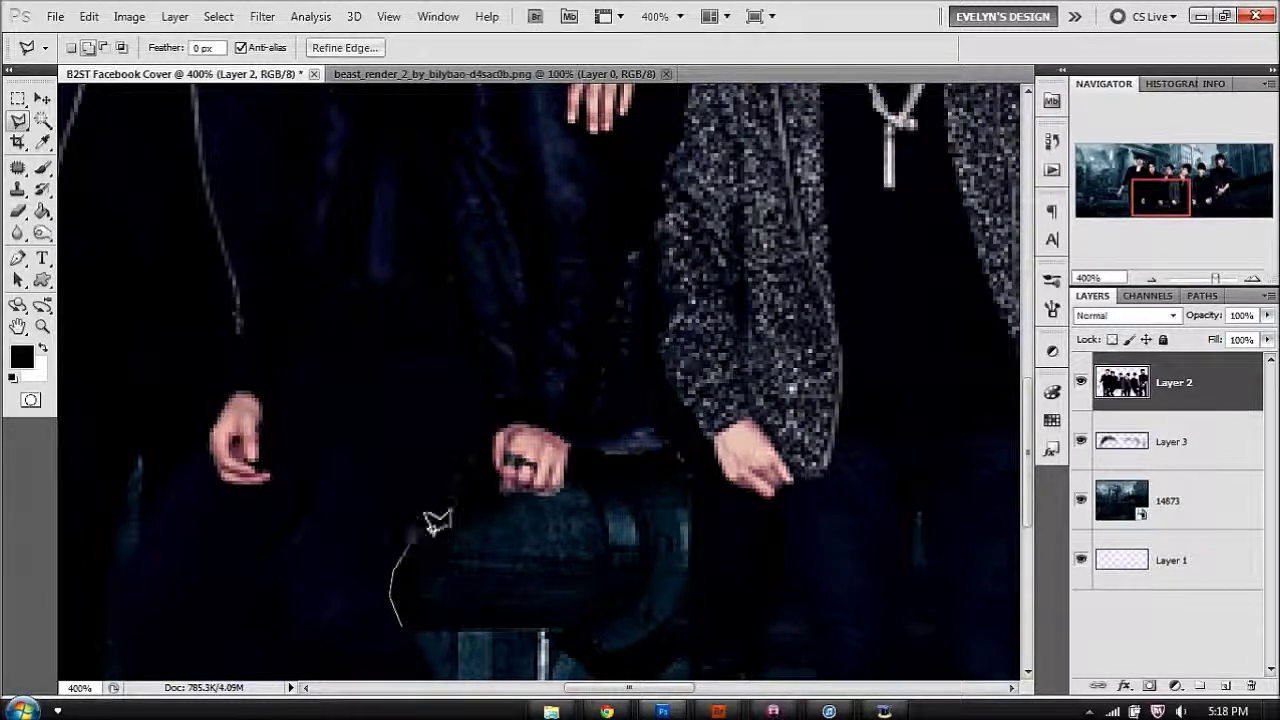
pyautogui.click(483, 446)
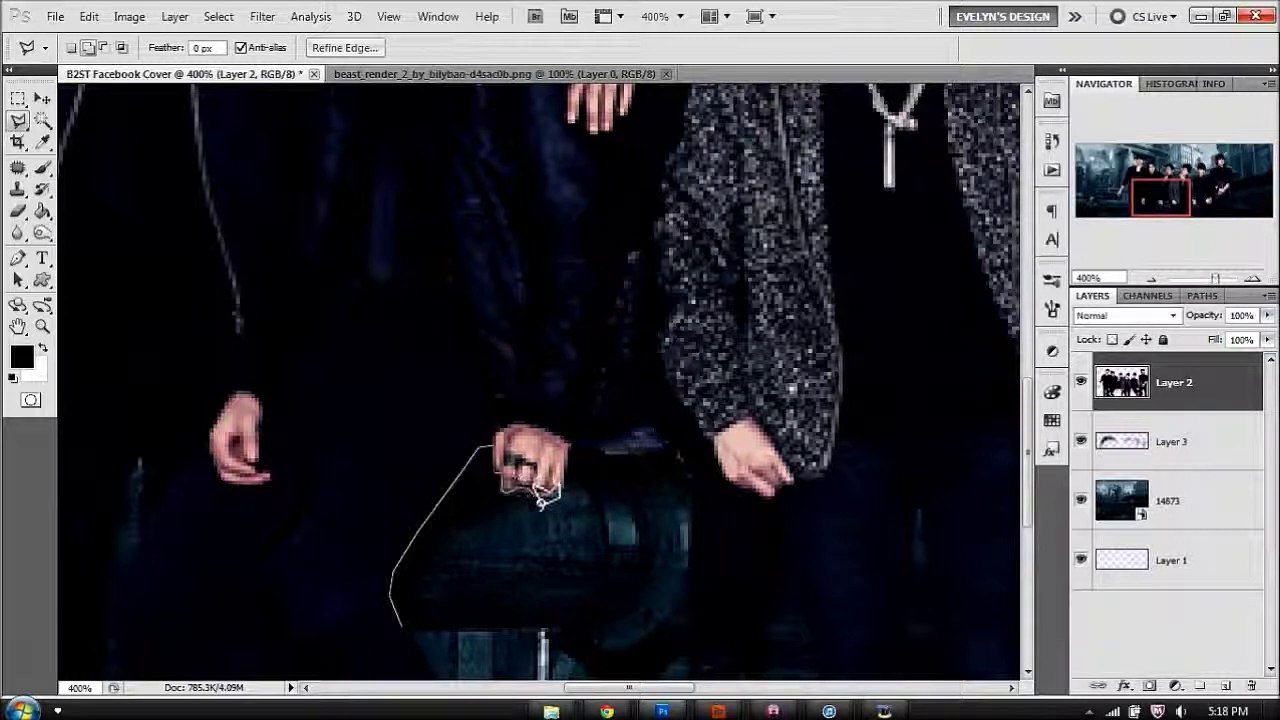
pyautogui.click(570, 448)
pyautogui.click(577, 492)
pyautogui.click(590, 545)
pyautogui.click(403, 623)
pyautogui.press('Delete')
pyautogui.hotkey('ctrl', 'd')
# Erase the painted shadow on Layer 3 over the pipe below the ringed hand with an 81 px eraser at 100% hardness
pyautogui.click(18, 211)
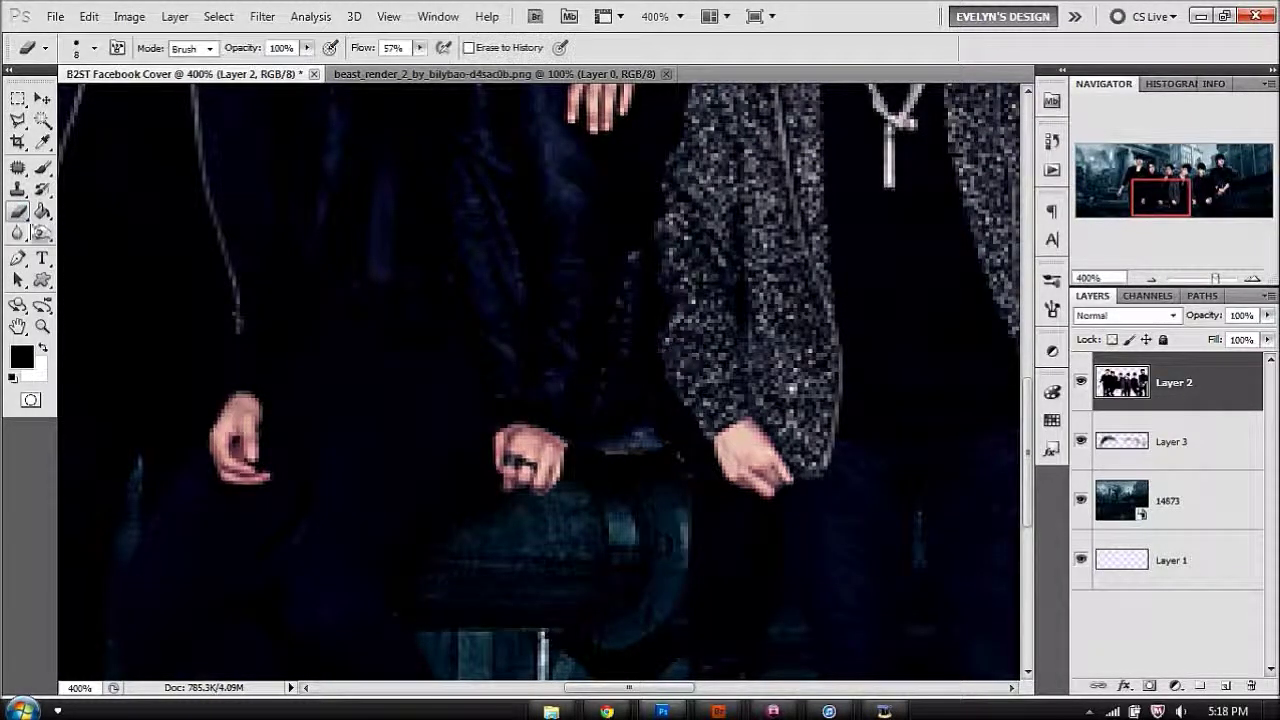
pyautogui.rightClick(494, 414)
pyautogui.moveTo(560, 498); pyautogui.dragTo(551, 497)
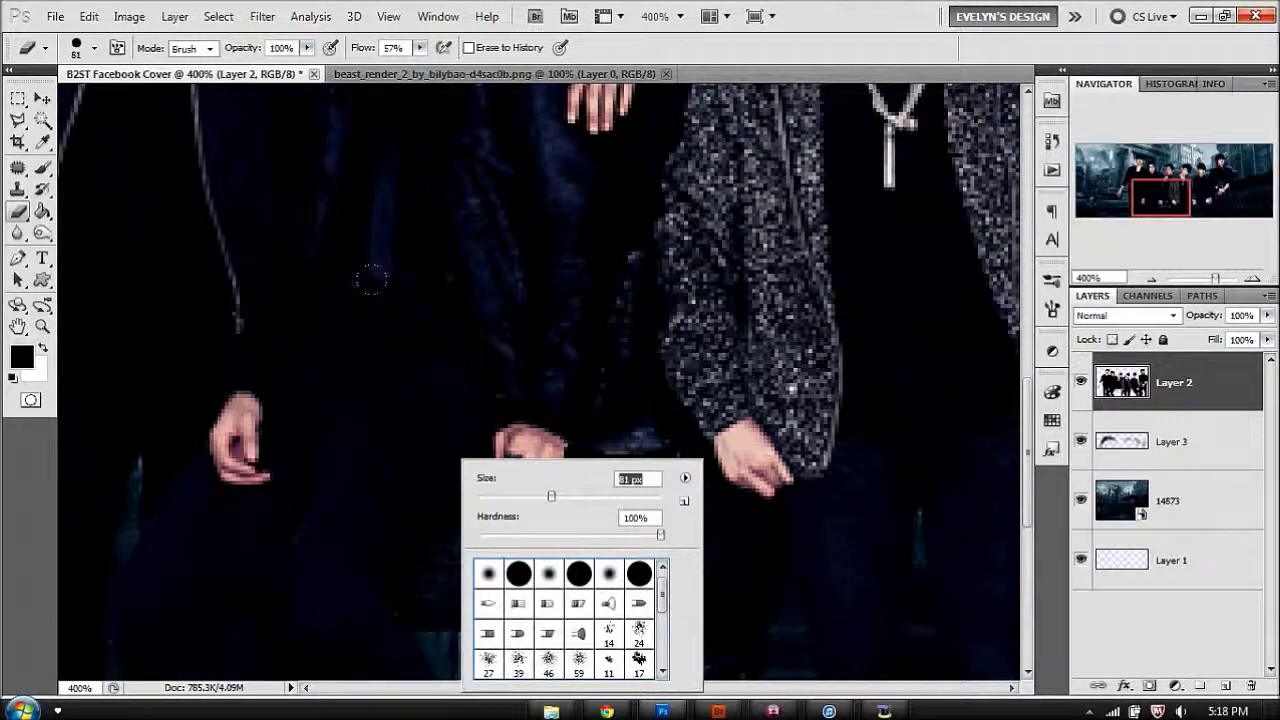
pyautogui.press('Return')
pyautogui.moveTo(680, 381); pyautogui.dragTo(502, 383)
pyautogui.click(1172, 441)
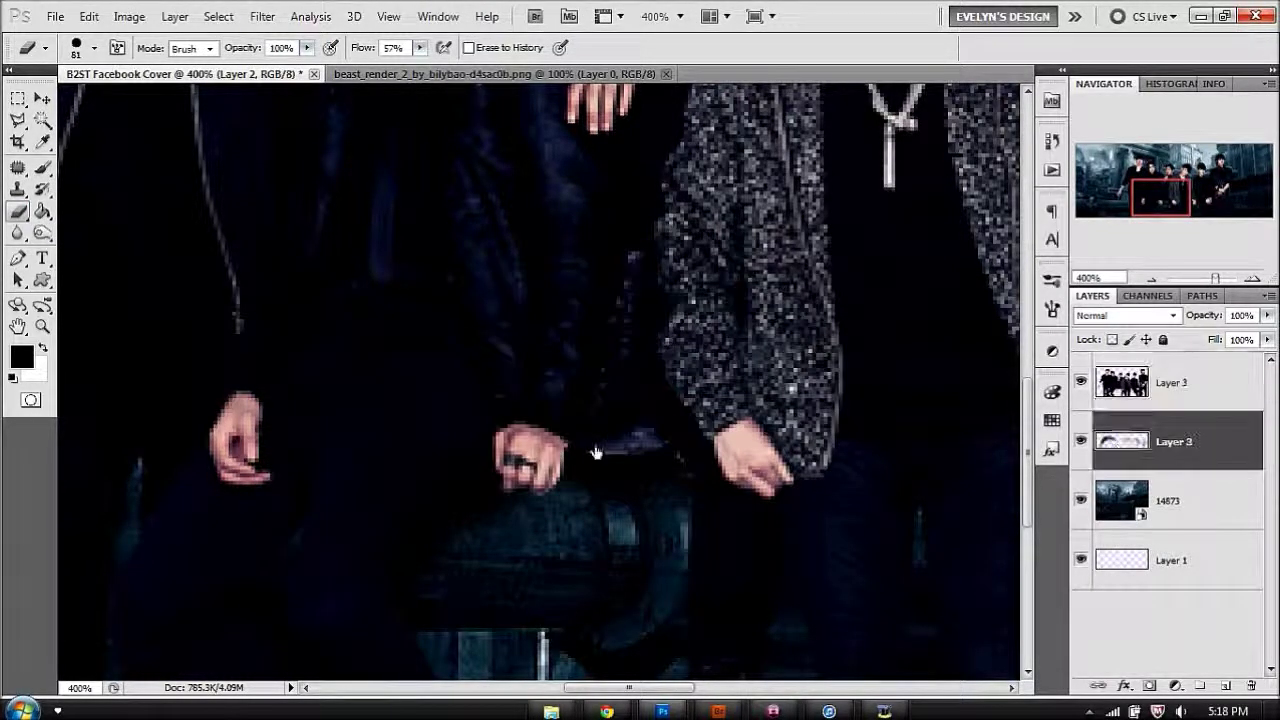
pyautogui.moveTo(420, 520)
pyautogui.mouseDown()
pyautogui.moveTo(515, 480)
pyautogui.moveTo(690, 470)
pyautogui.mouseUp()
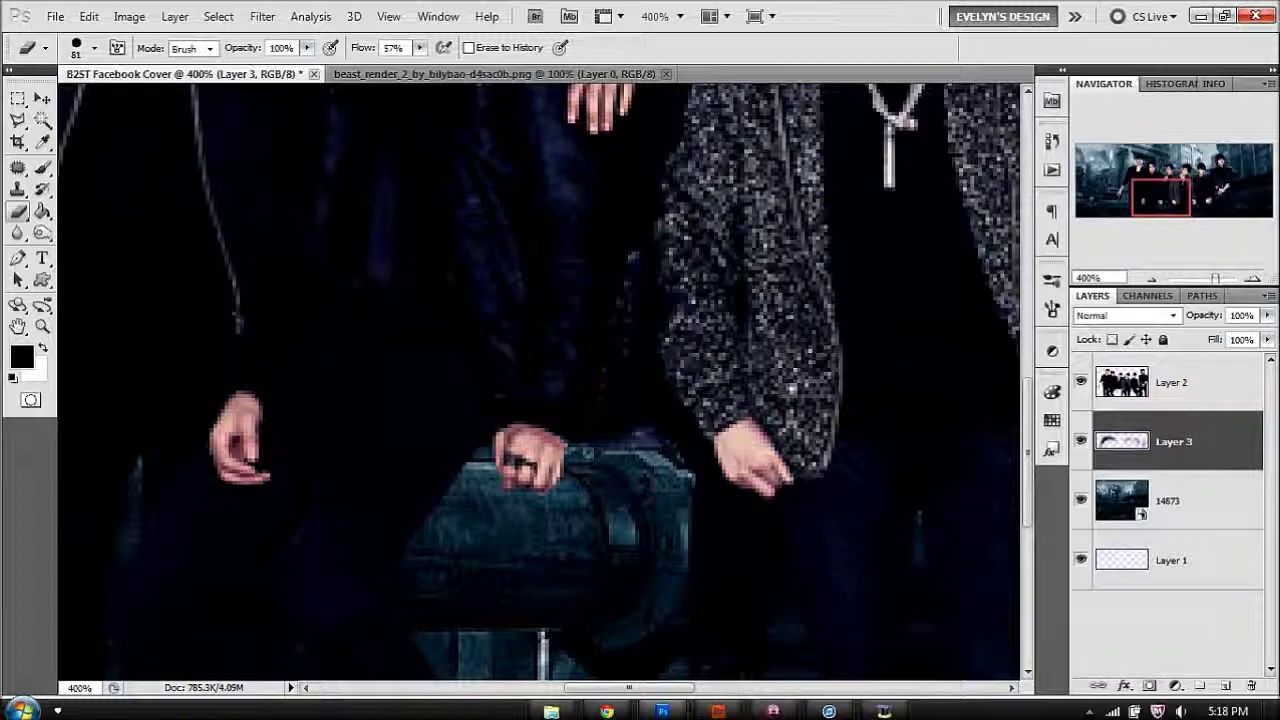
# Repaint a fainter black shadow on Layer 3 over the pipe beside the second member with the brush at 22% opacity
pyautogui.click(43, 168)
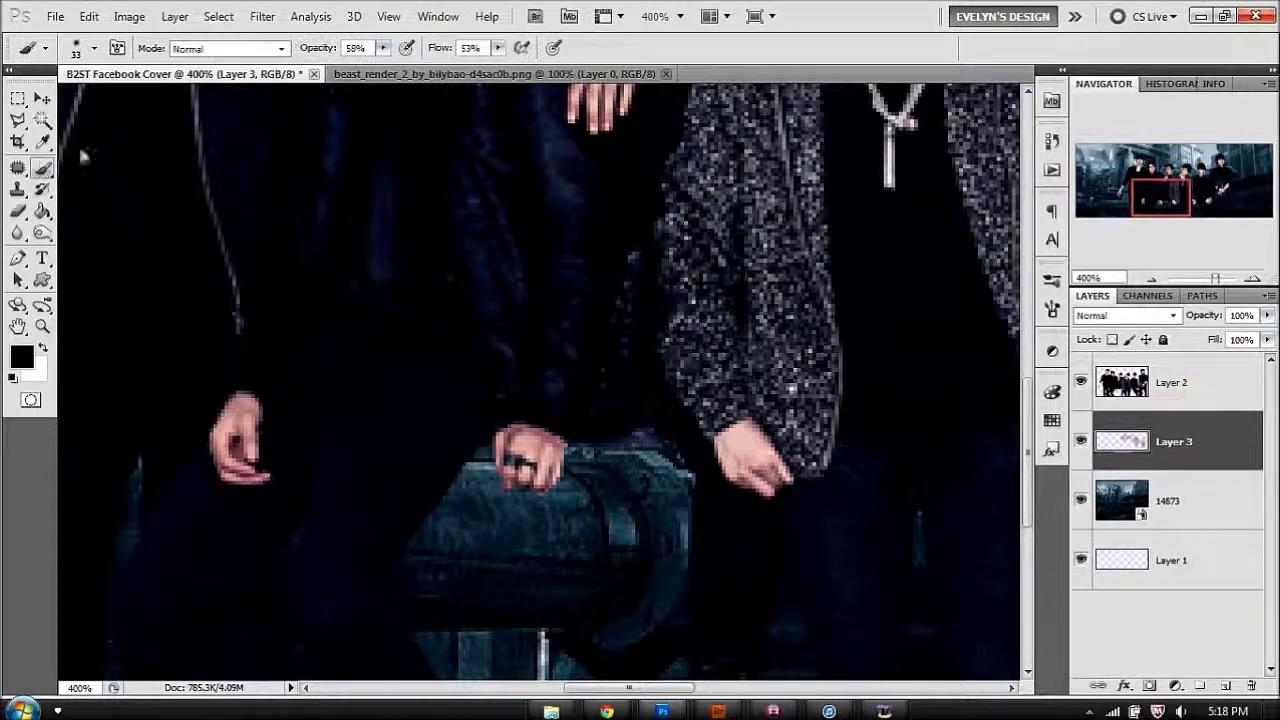
pyautogui.click(382, 48)
pyautogui.moveTo(365, 66); pyautogui.dragTo(347, 66)
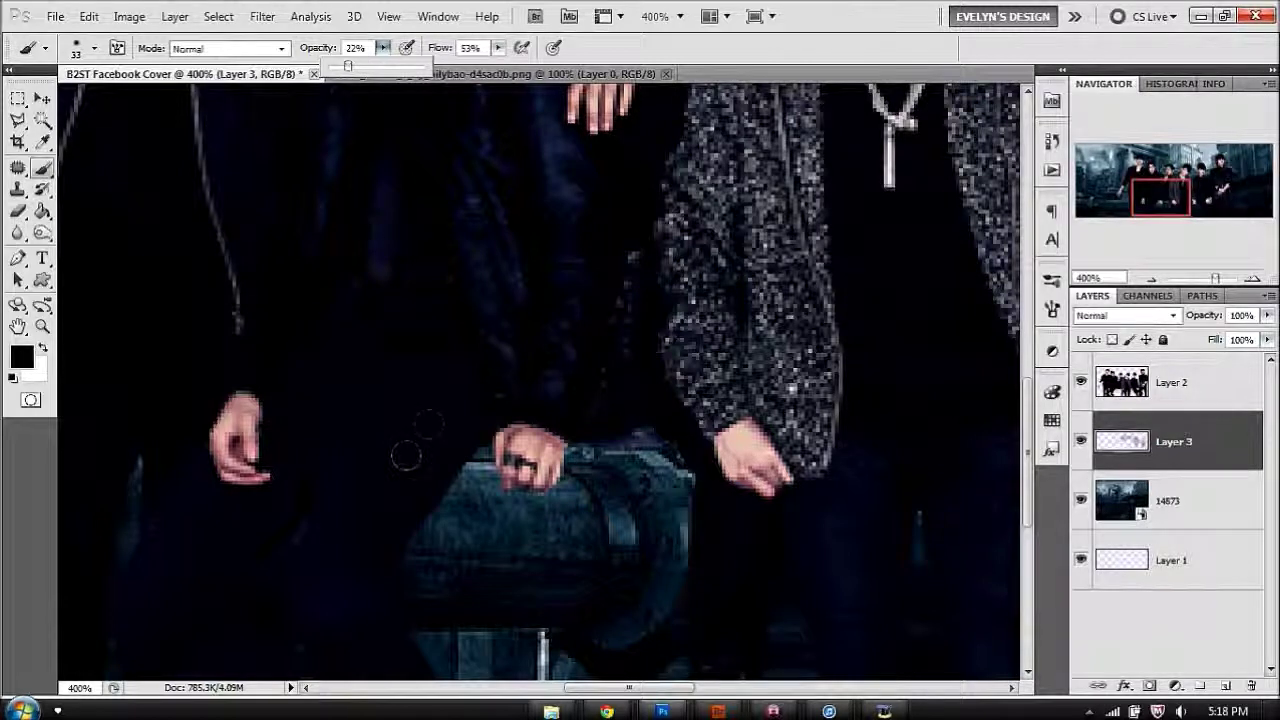
pyautogui.moveTo(354, 466); pyautogui.dragTo(443, 400)
pyautogui.moveTo(361, 474)
pyautogui.mouseDown()
pyautogui.moveTo(373, 396)
pyautogui.moveTo(516, 388)
pyautogui.moveTo(641, 408)
pyautogui.moveTo(555, 405)
pyautogui.moveTo(597, 399)
pyautogui.mouseUp()
pyautogui.moveTo(498, 396)
pyautogui.mouseDown()
pyautogui.moveTo(423, 377)
pyautogui.moveTo(355, 543)
pyautogui.mouseUp()
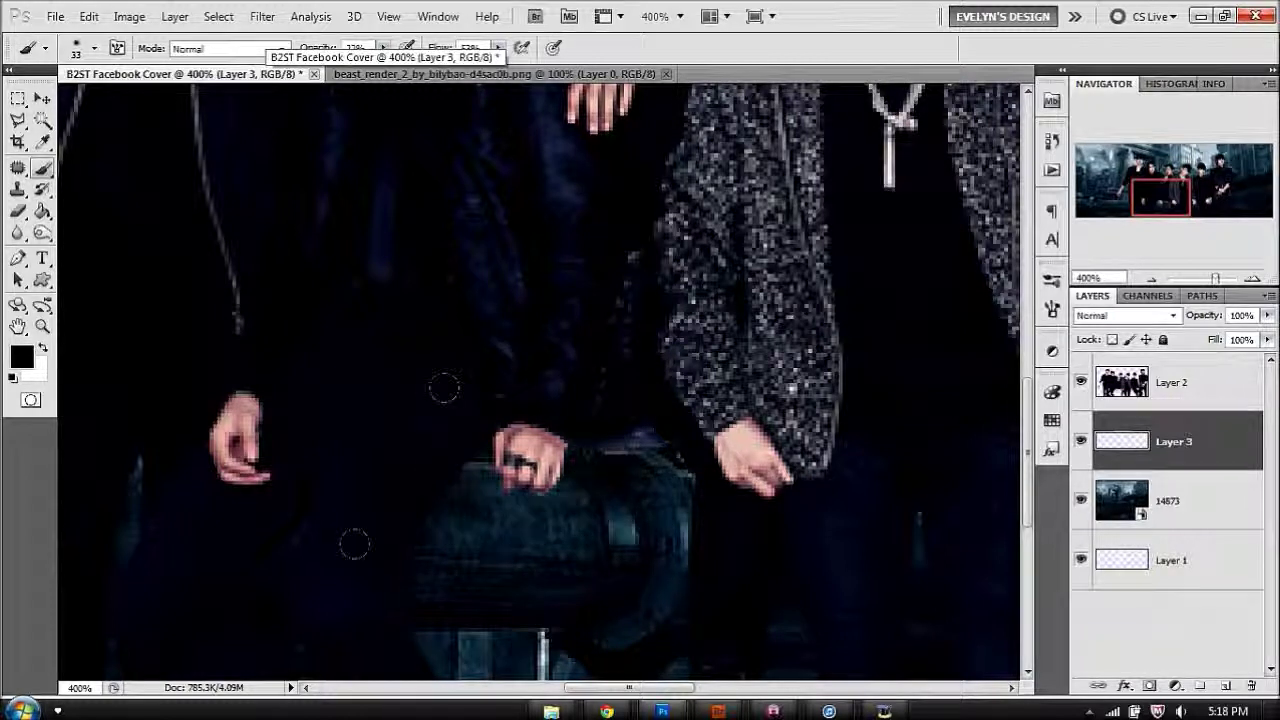
pyautogui.moveTo(407, 375)
pyautogui.mouseDown()
pyautogui.moveTo(340, 503)
pyautogui.moveTo(403, 418)
pyautogui.mouseUp()
pyautogui.moveTo(298, 588)
pyautogui.mouseDown()
pyautogui.moveTo(348, 481)
pyautogui.moveTo(474, 376)
pyautogui.mouseUp()
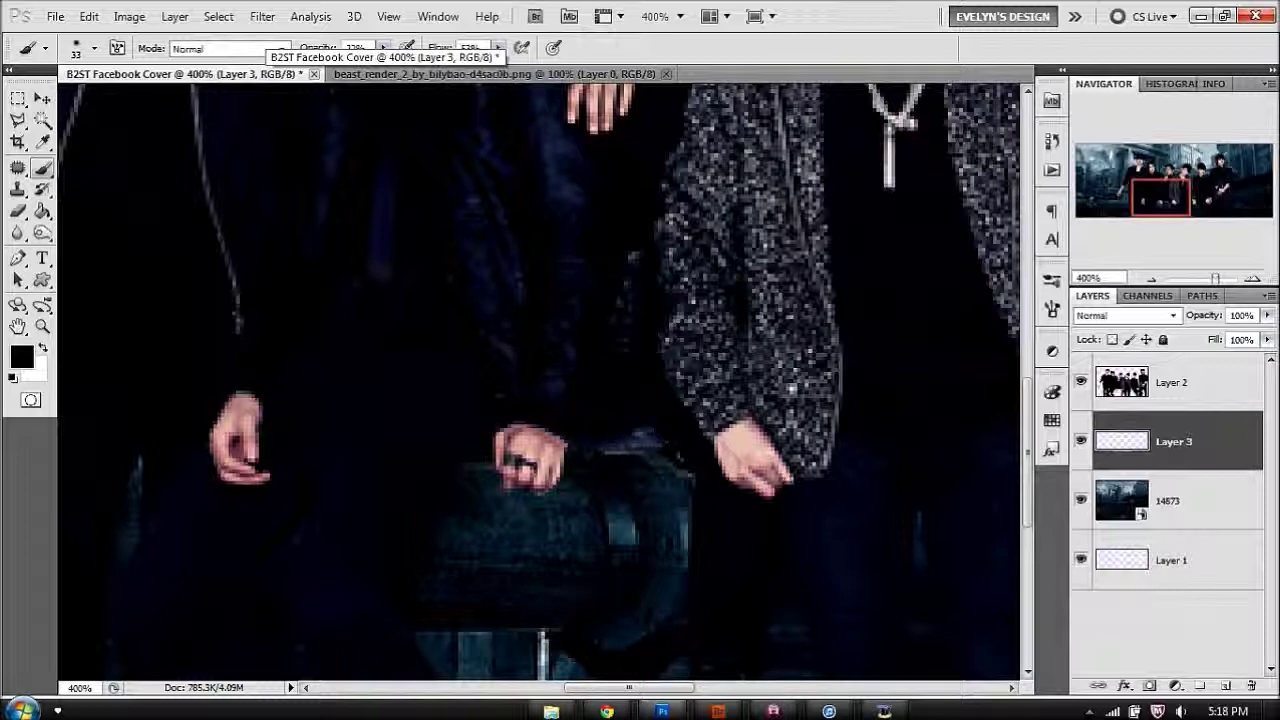
# Nudge the group layer (Layer 2) down by a few pixels
pyautogui.click(1178, 375)
pyautogui.press('v')
pyautogui.press('Down')
pyautogui.press('Down')
pyautogui.press('Down')
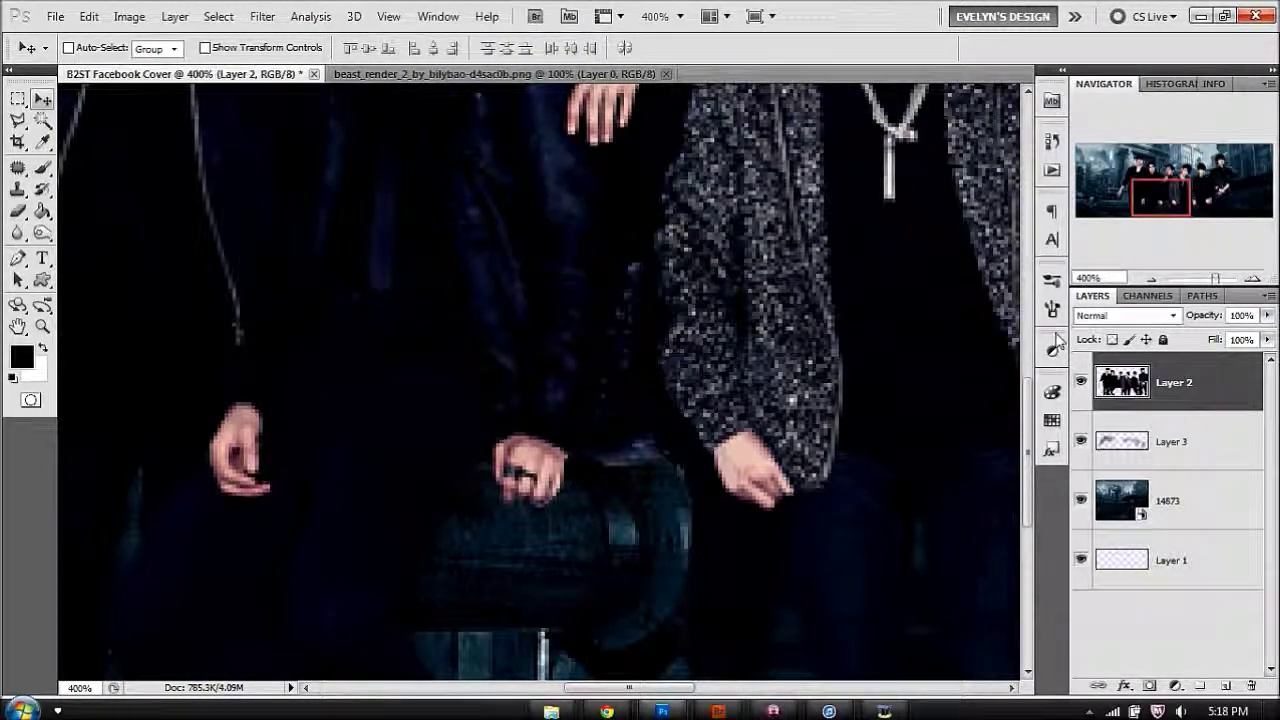
# Paint faint black shadows on Layer 3 over the pipes around the legs of the centre members at 22% brush opacity
pyautogui.click(42, 167)
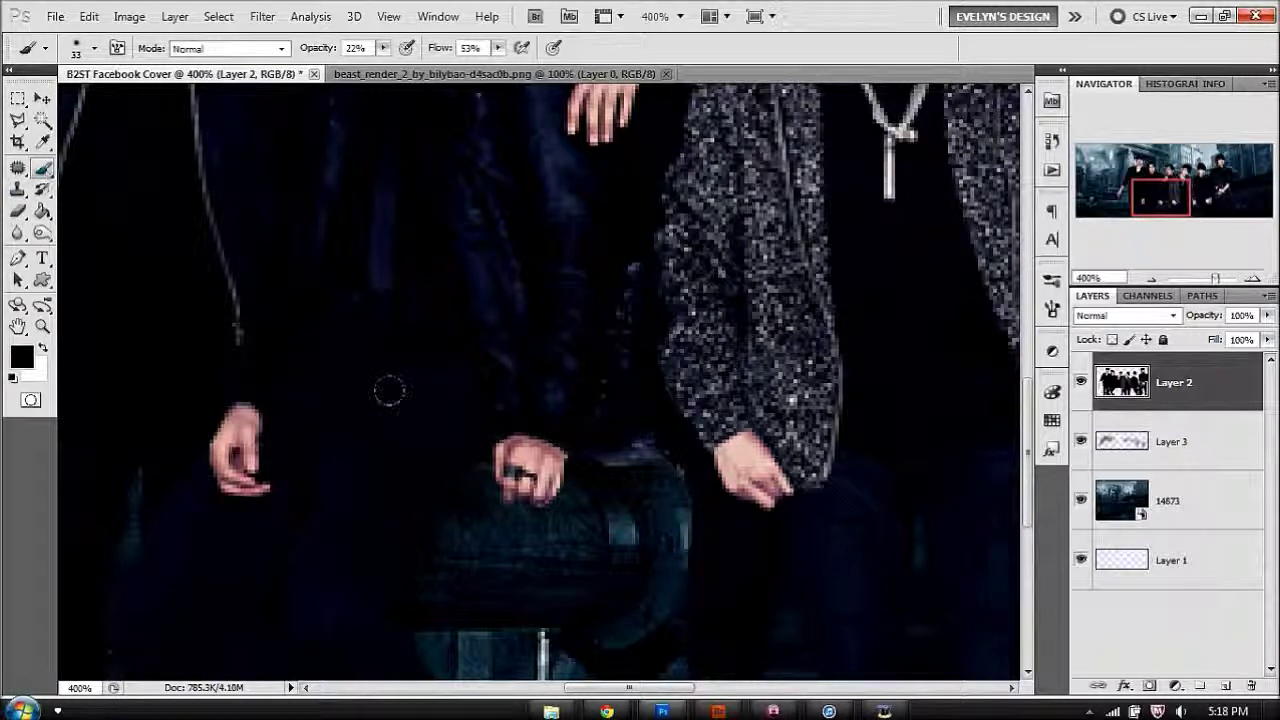
pyautogui.scroll(-2, 727, 383)
pyautogui.hscroll(5, 727, 383)
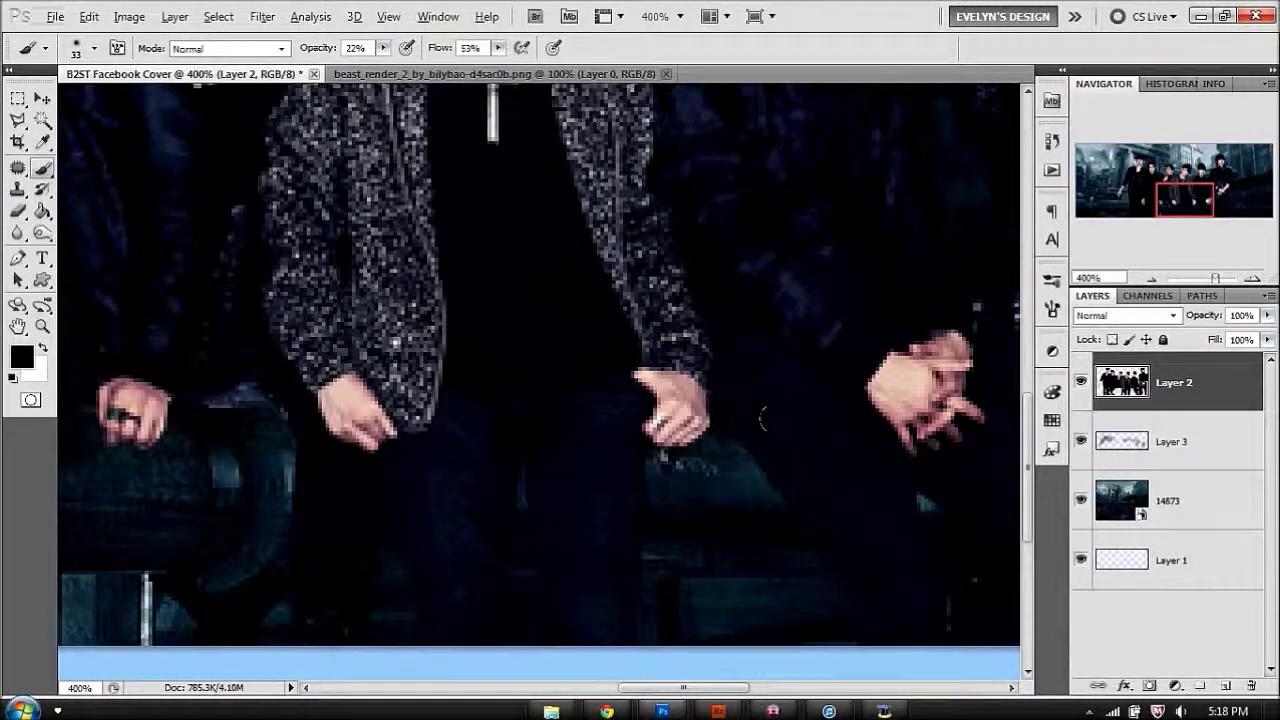
pyautogui.click(1165, 480)
pyautogui.click(1160, 460)
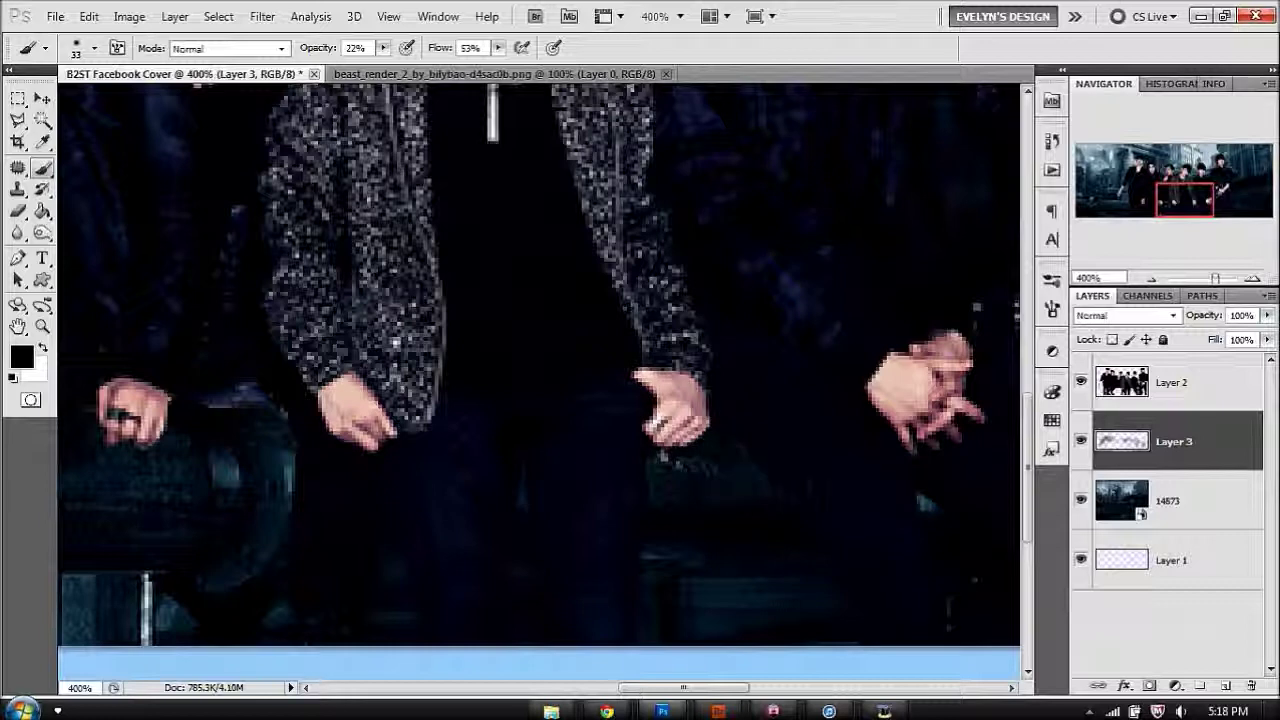
# Outline the small dark patch between the ringed hand and the speckled jacket and clear it from the group layer (Layer 2)
pyautogui.moveTo(207, 337); pyautogui.dragTo(547, 422)
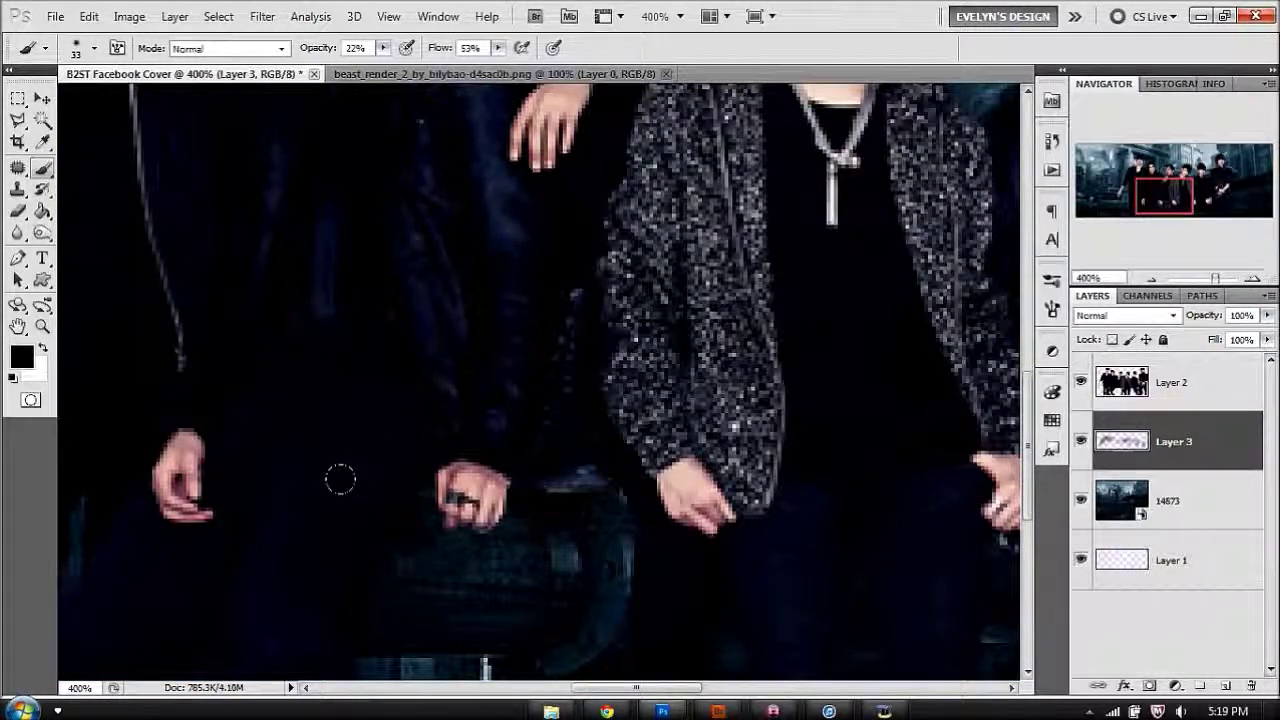
pyautogui.click(21, 122)
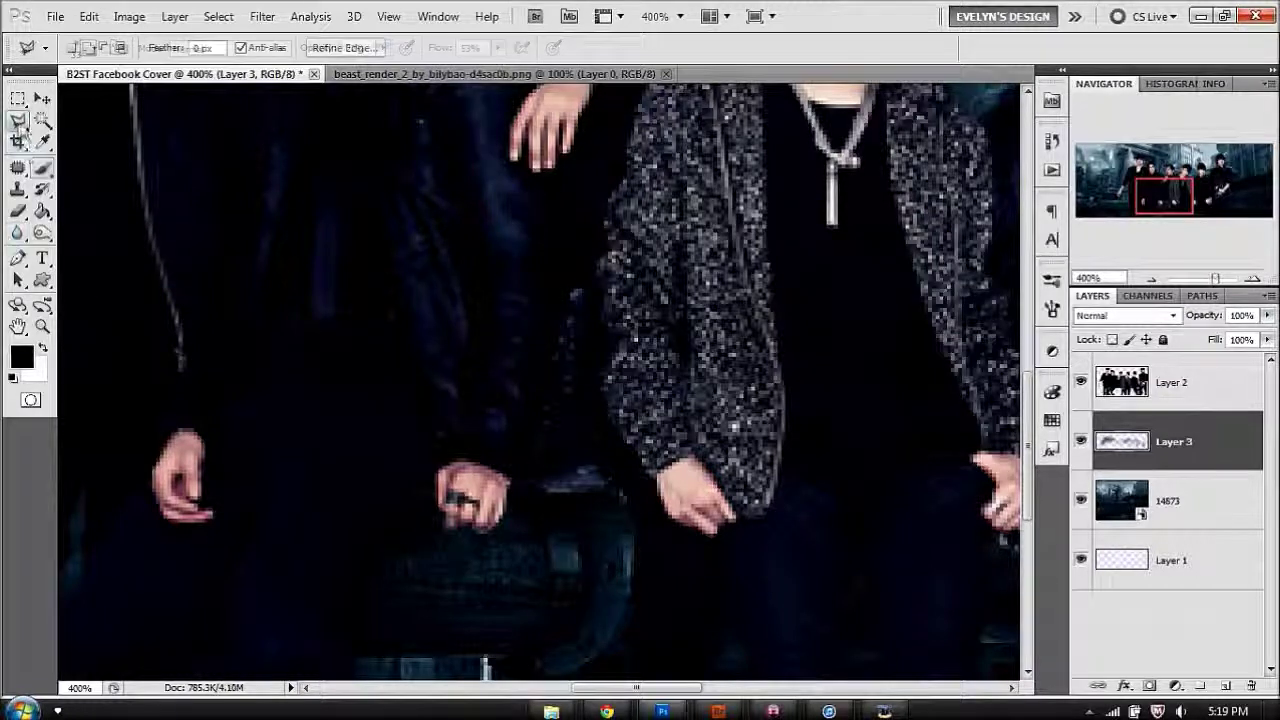
pyautogui.moveTo(543, 495)
pyautogui.mouseDown()
pyautogui.moveTo(598, 498)
pyautogui.moveTo(562, 545)
pyautogui.moveTo(510, 515)
pyautogui.moveTo(541, 495)
pyautogui.mouseUp()
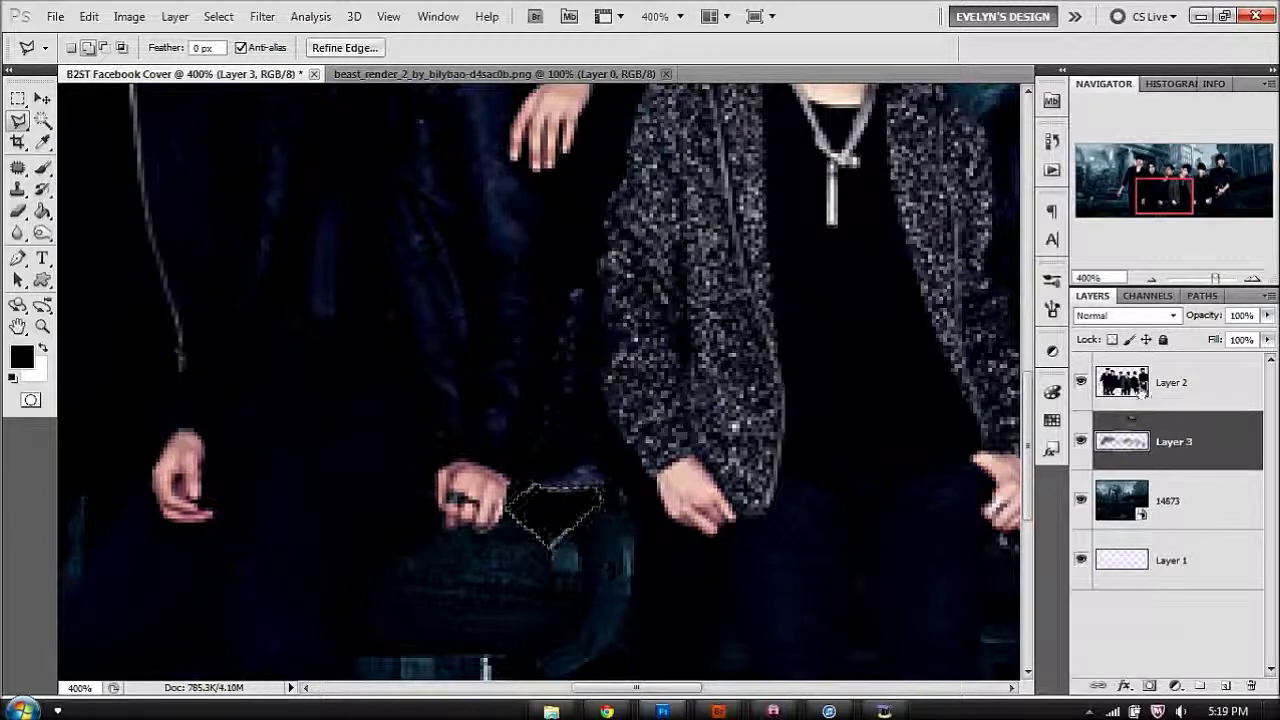
pyautogui.click(1140, 389)
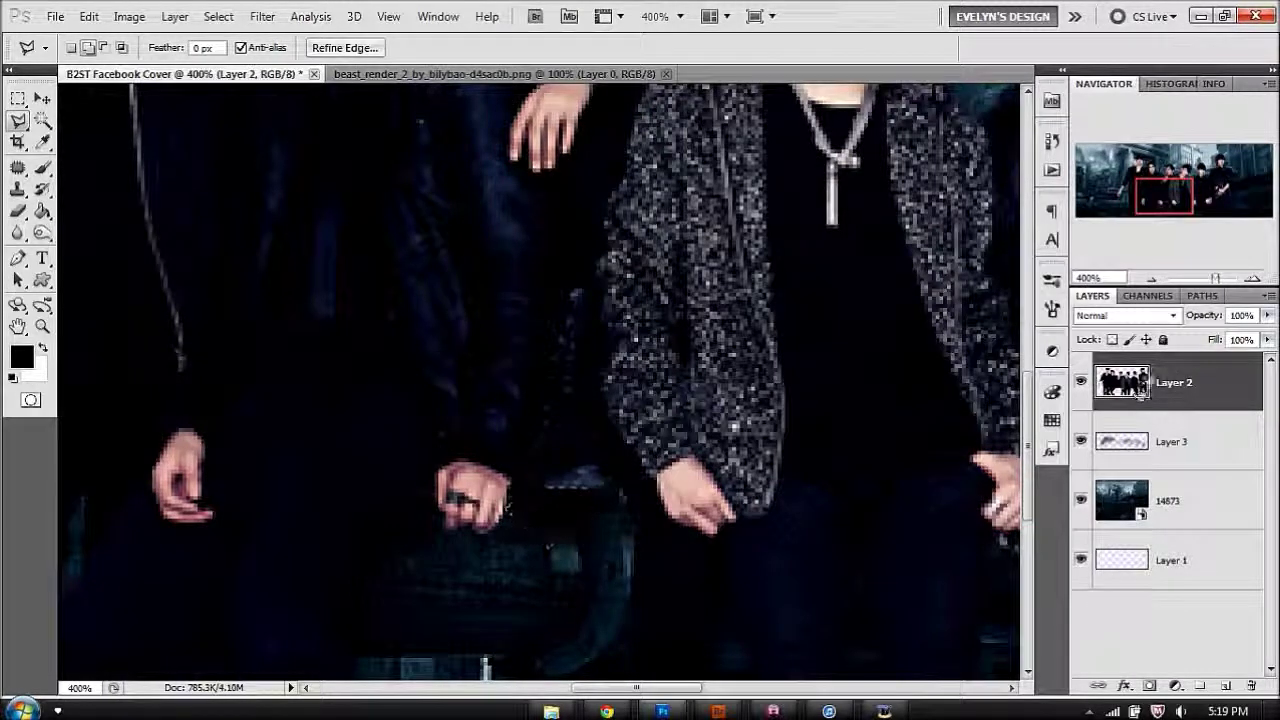
# Sample a light grey-blue from the city background as the foreground colour and a dark navy as the background colour
pyautogui.click(1150, 279)
pyautogui.click(1150, 279)
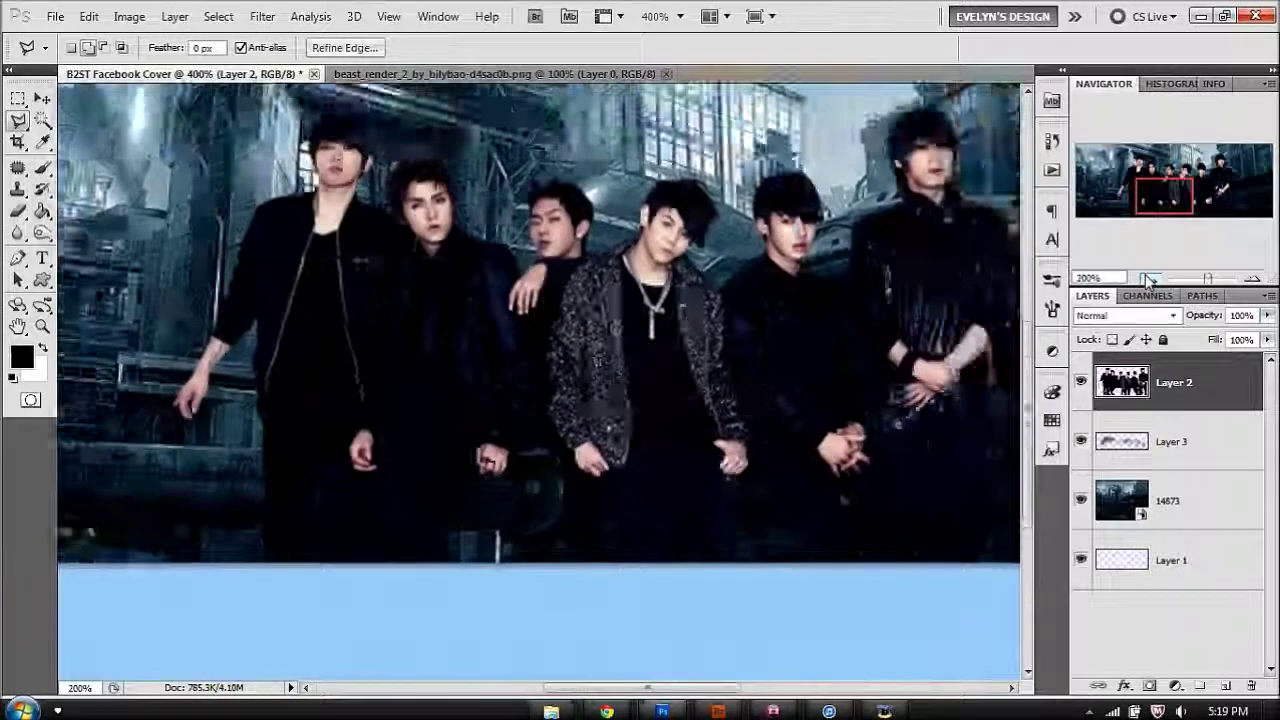
pyautogui.click(1150, 279)
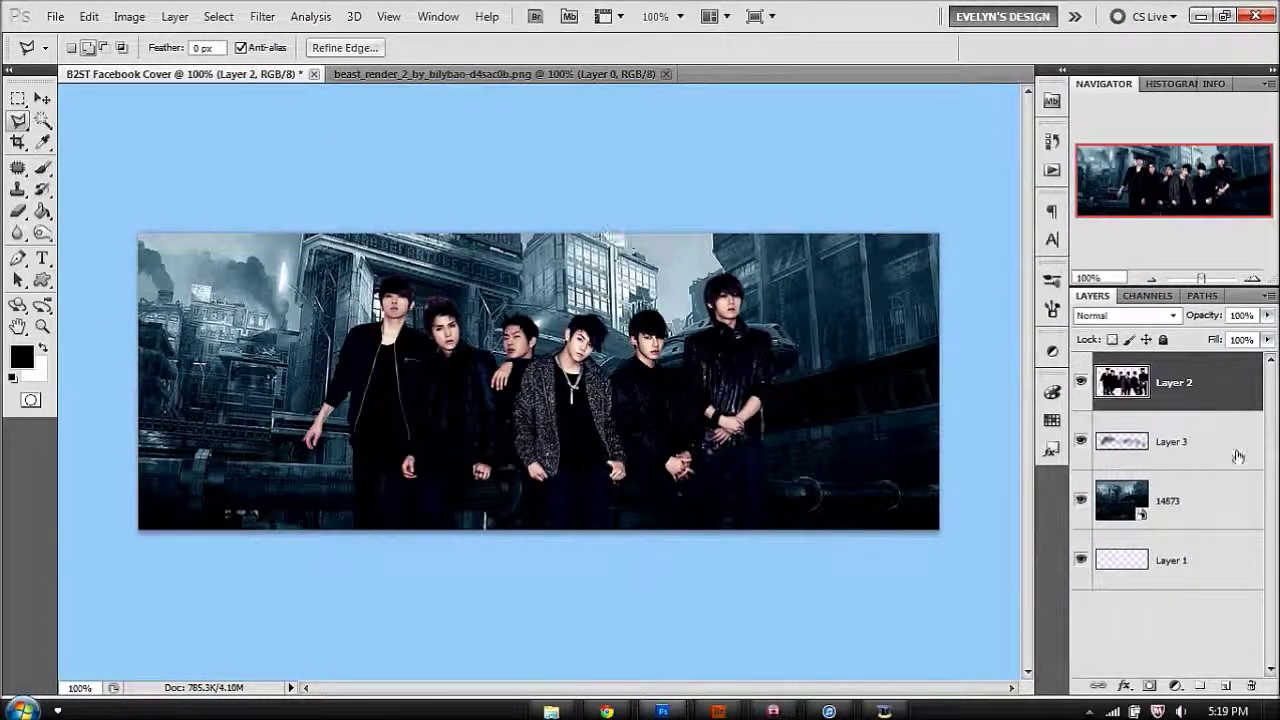
pyautogui.click(42, 142)
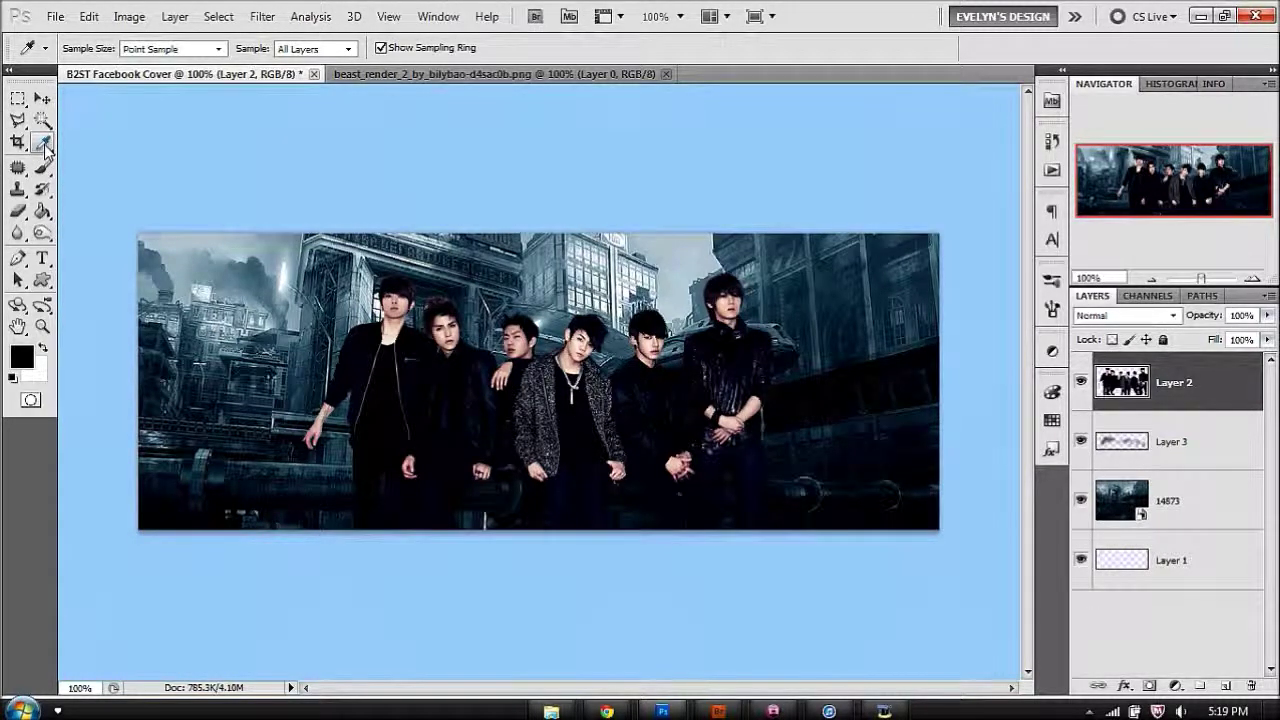
pyautogui.click(45, 146)
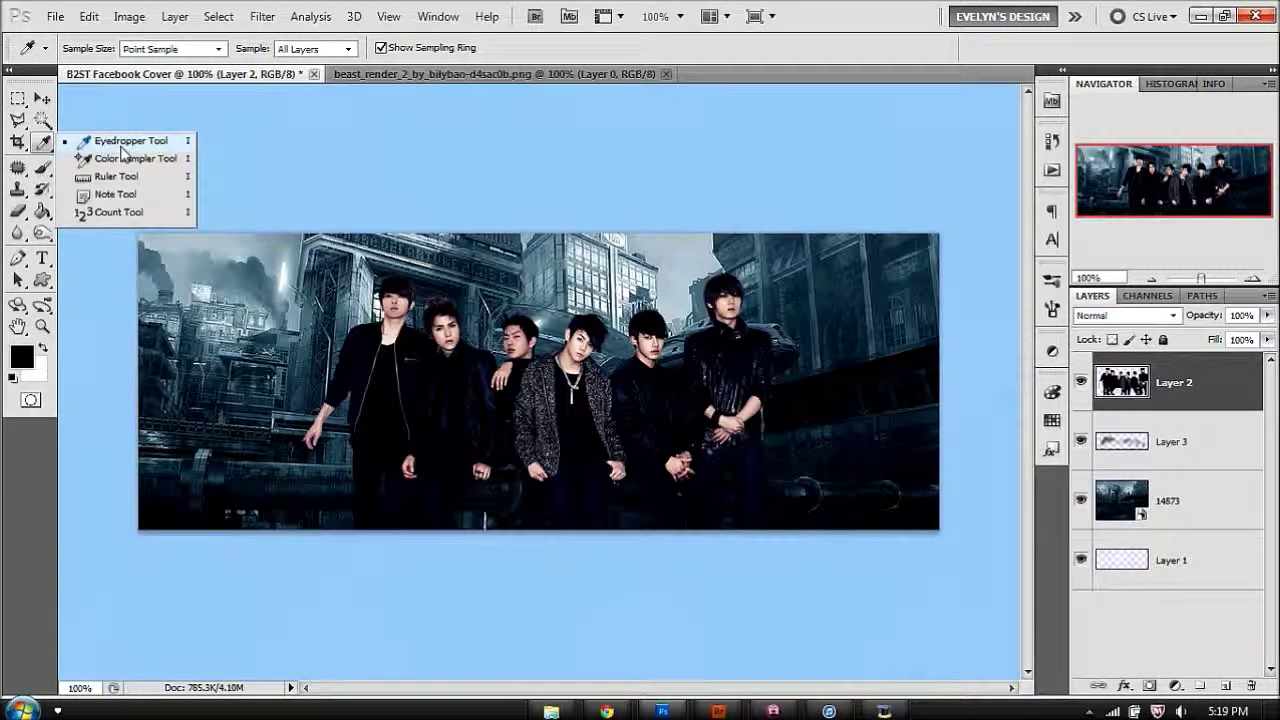
pyautogui.click(122, 145)
pyautogui.click(325, 133)
pyautogui.moveTo(365, 262); pyautogui.dragTo(305, 228)
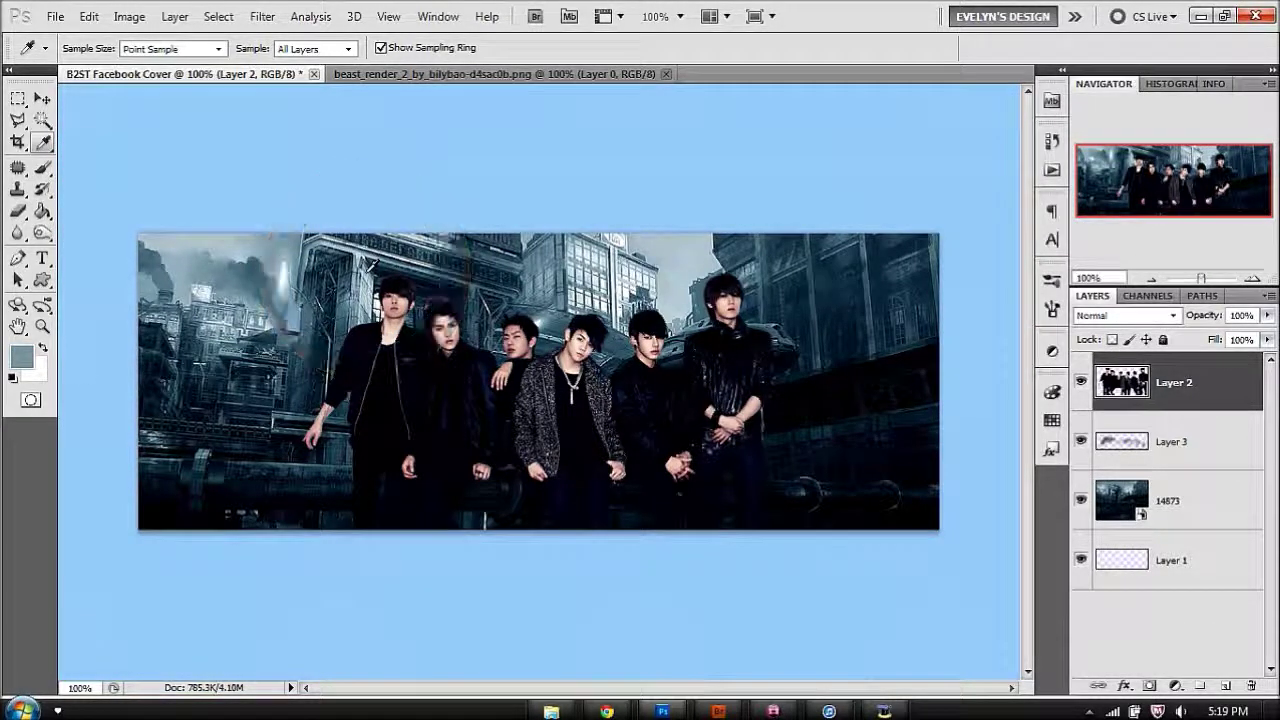
pyautogui.click(43, 347)
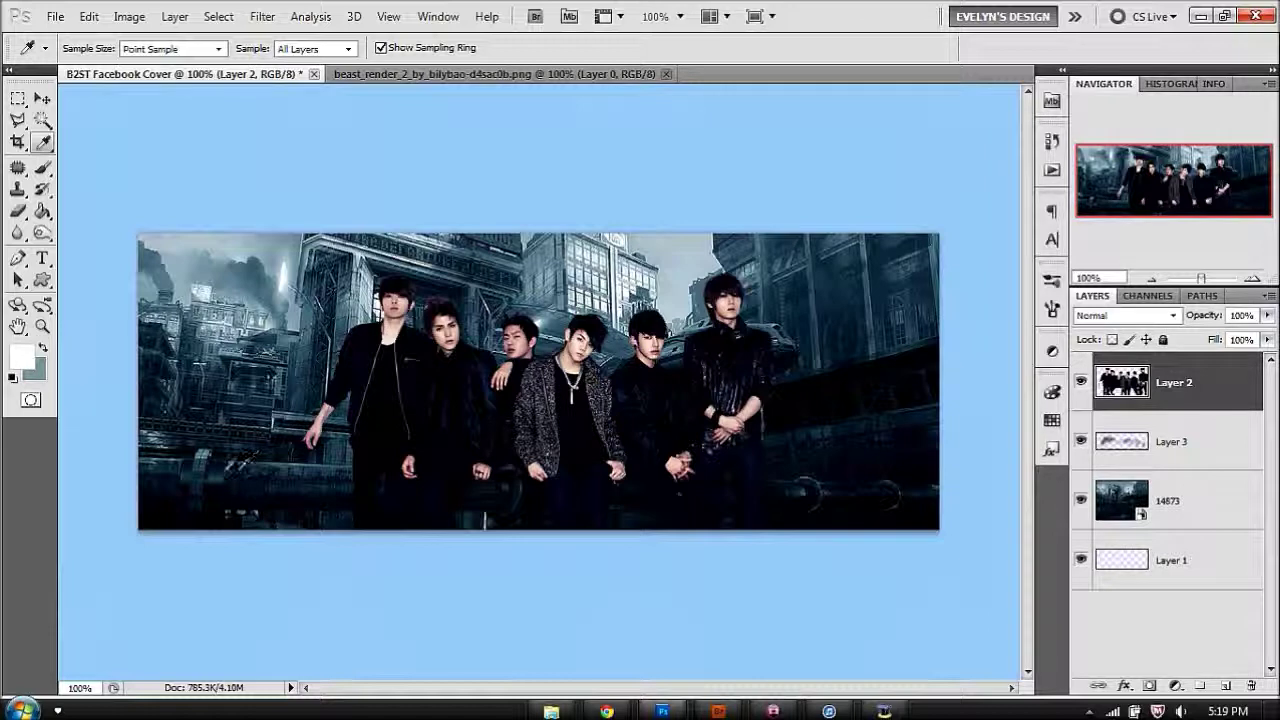
pyautogui.click(226, 452)
pyautogui.press('x')
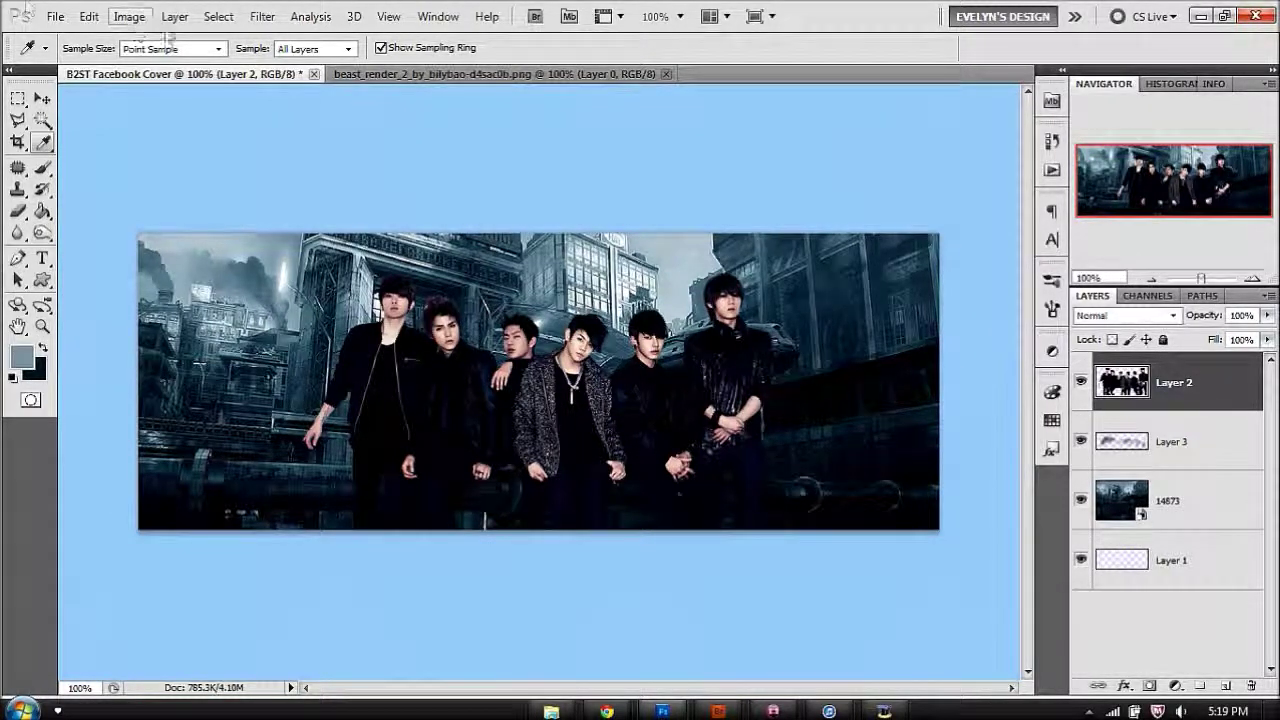
# Add a Gradient Map adjustment layer above the group layer using the sampled grey-blue and navy colours
pyautogui.click(129, 16)
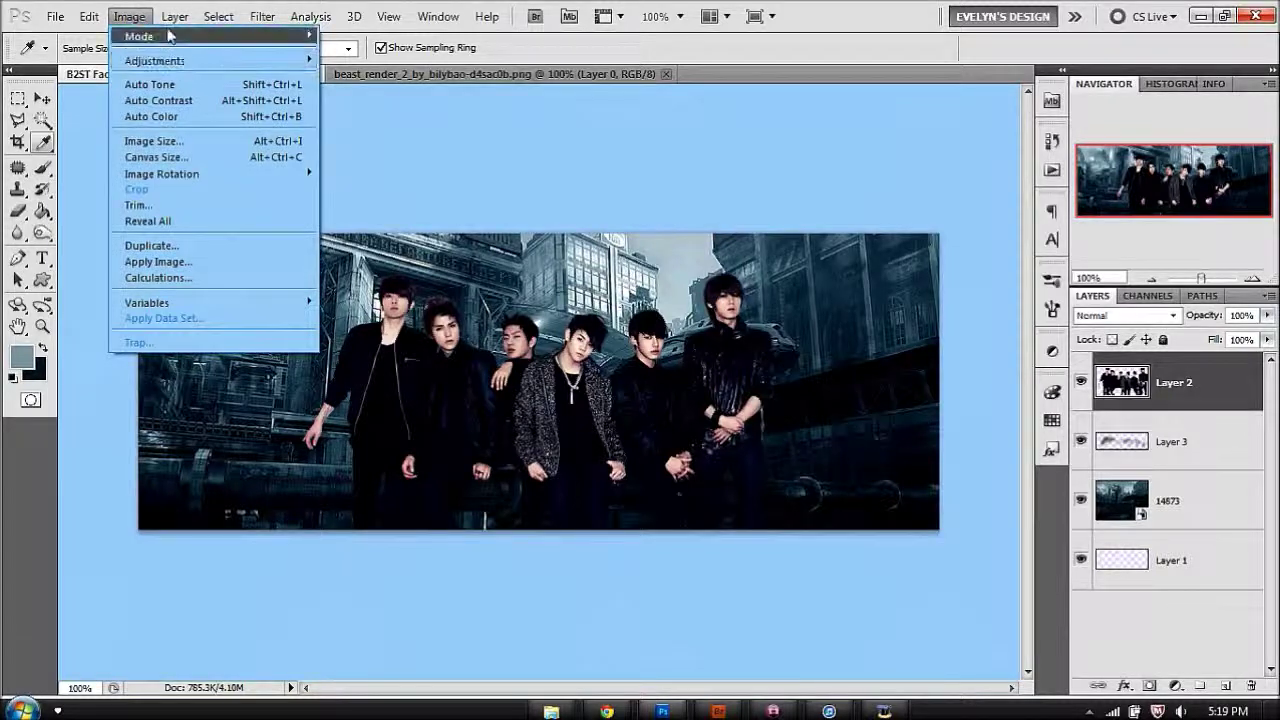
pyautogui.click(175, 16)
pyautogui.click(175, 16)
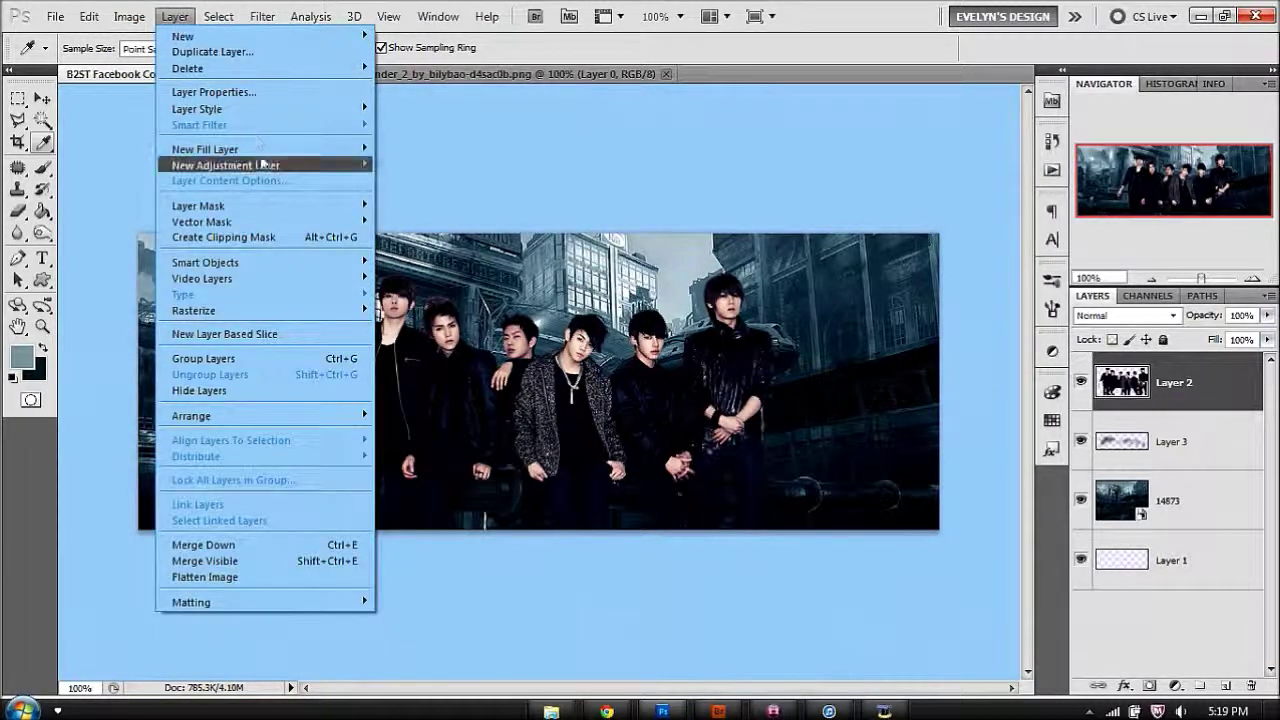
pyautogui.moveTo(266, 166)
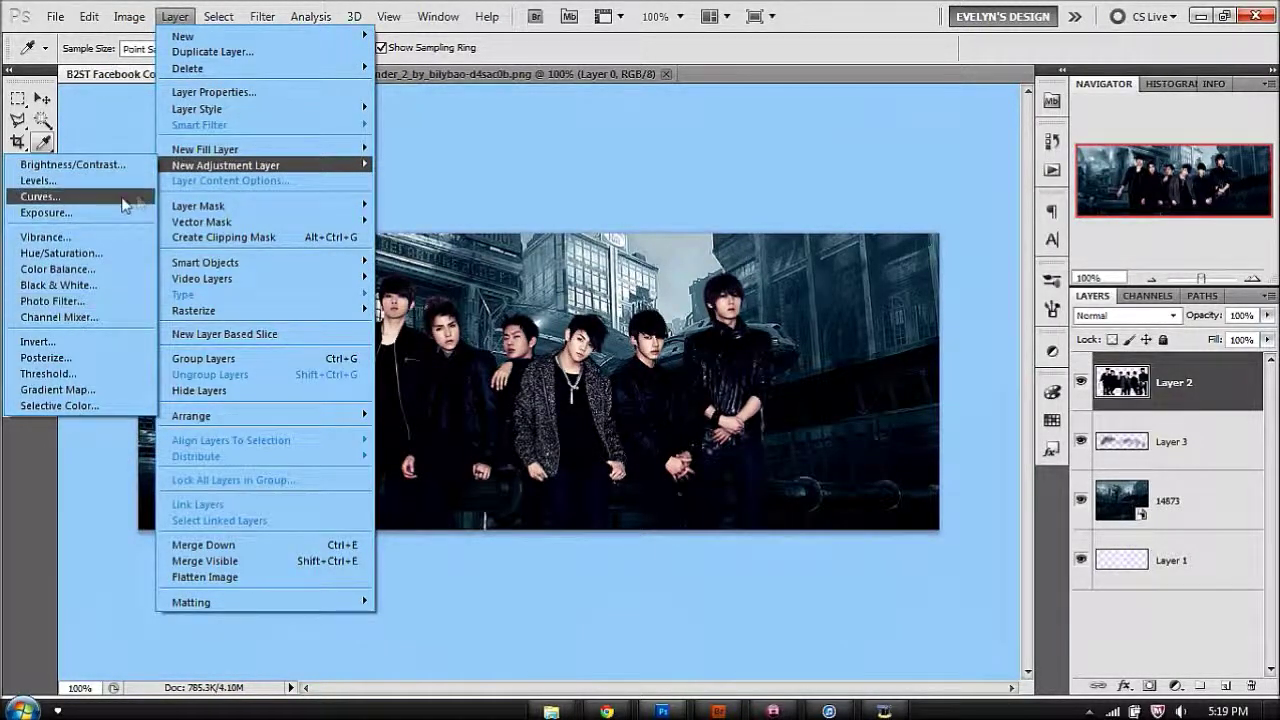
pyautogui.click(58, 389)
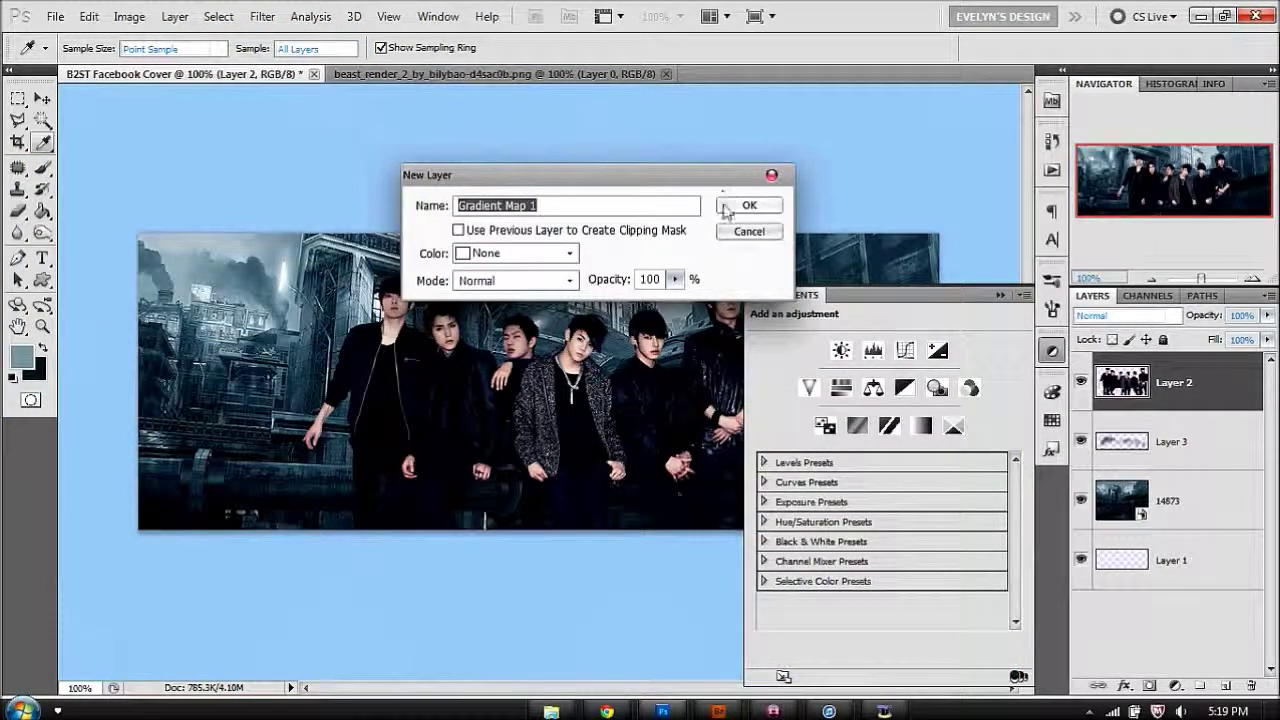
pyautogui.click(726, 207)
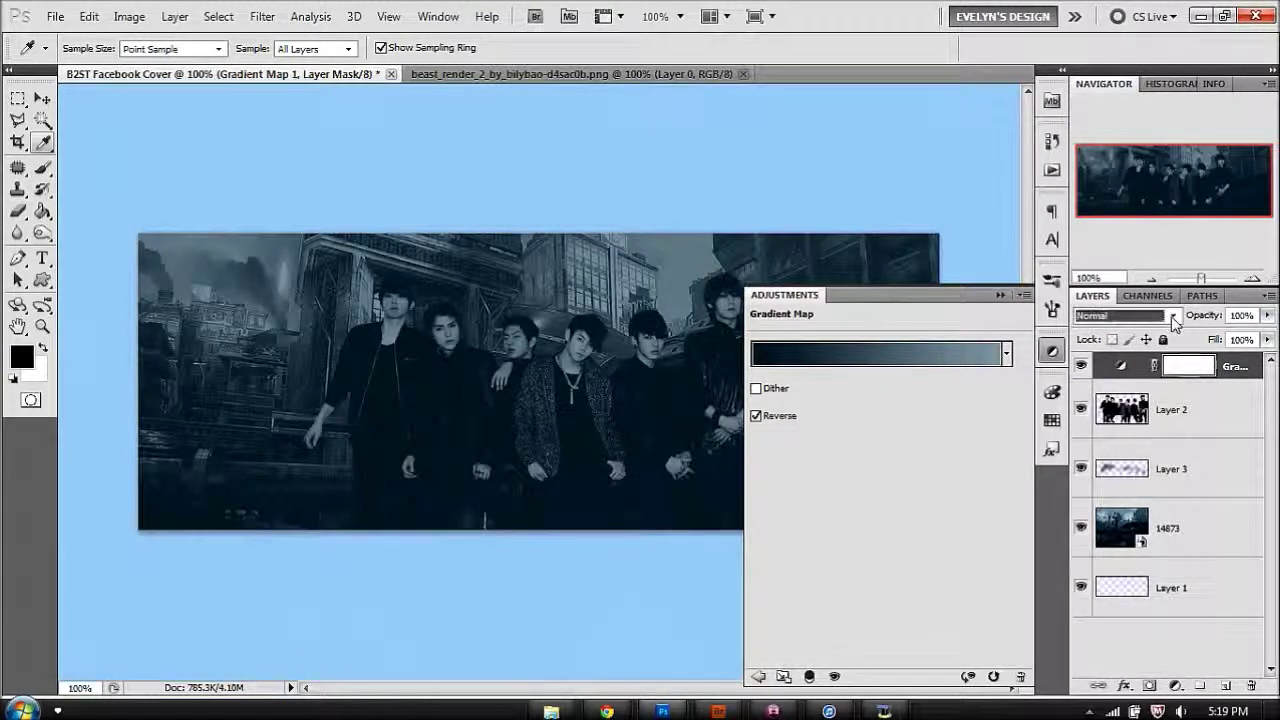
# Set the Gradient Map layer's blend mode to Soft Light and close its adjustment settings
pyautogui.click(1125, 315)
pyautogui.click(1128, 246)
pyautogui.click(1051, 350)
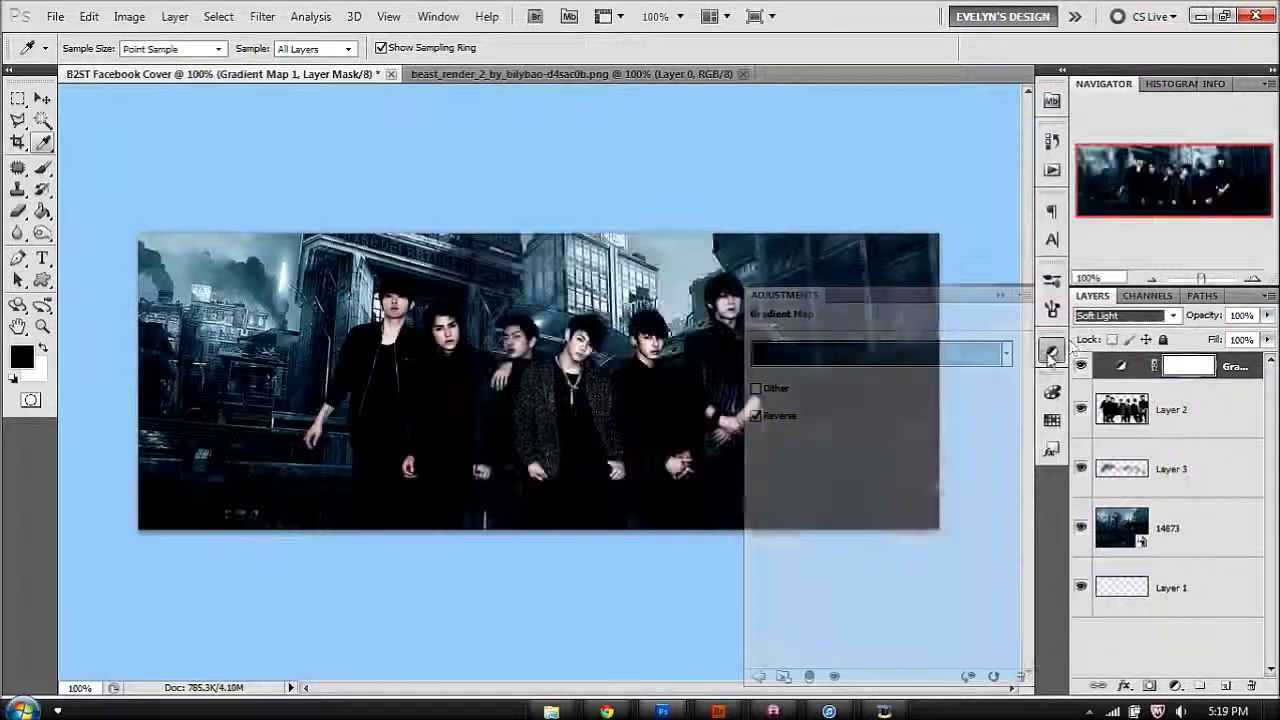
# Compare the cover with and without the Gradient Map layer and examine the group members up close
pyautogui.click(1081, 368)
pyautogui.click(1081, 368)
pyautogui.click(1081, 368)
pyautogui.click(1081, 368)
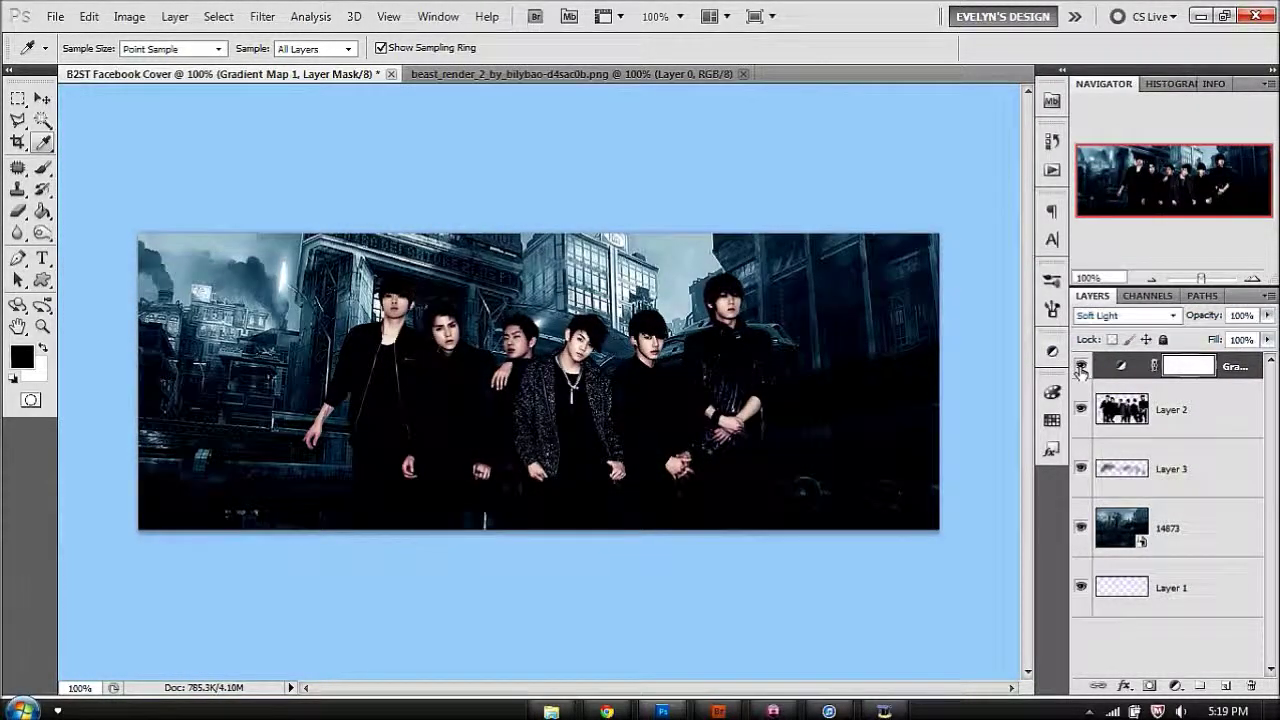
pyautogui.click(42, 329)
pyautogui.click(499, 345)
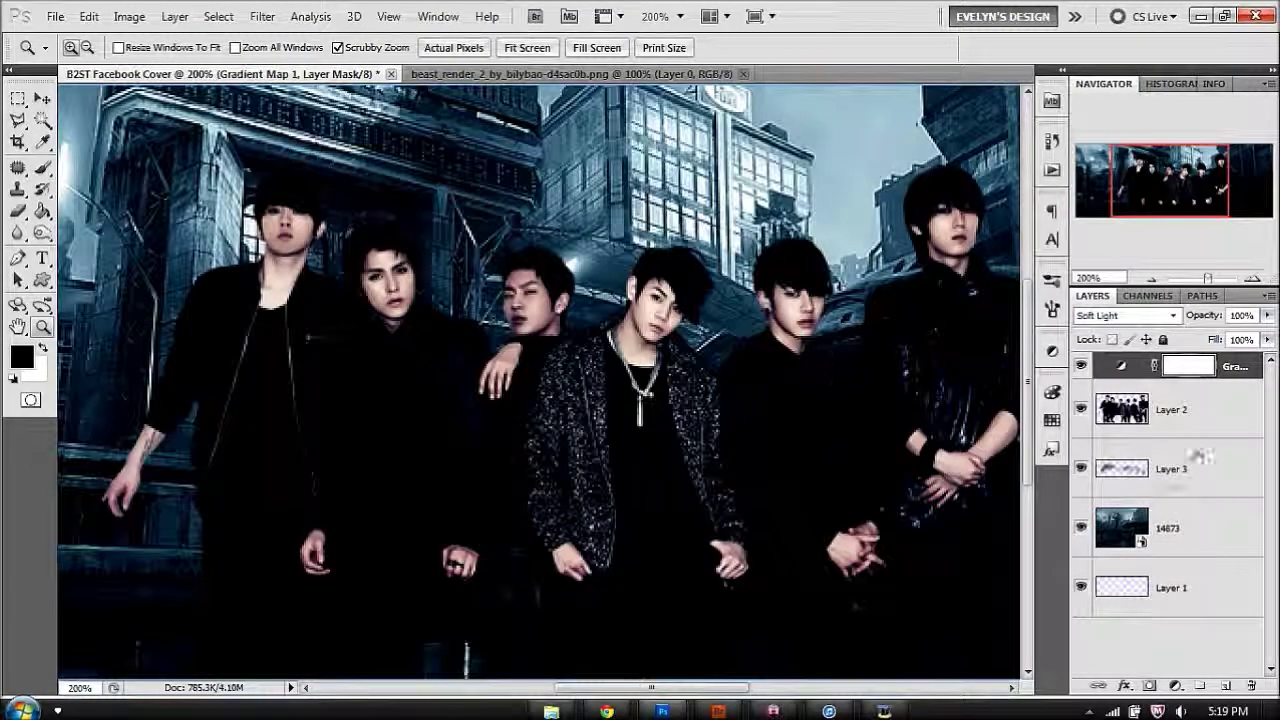
pyautogui.click(1152, 279)
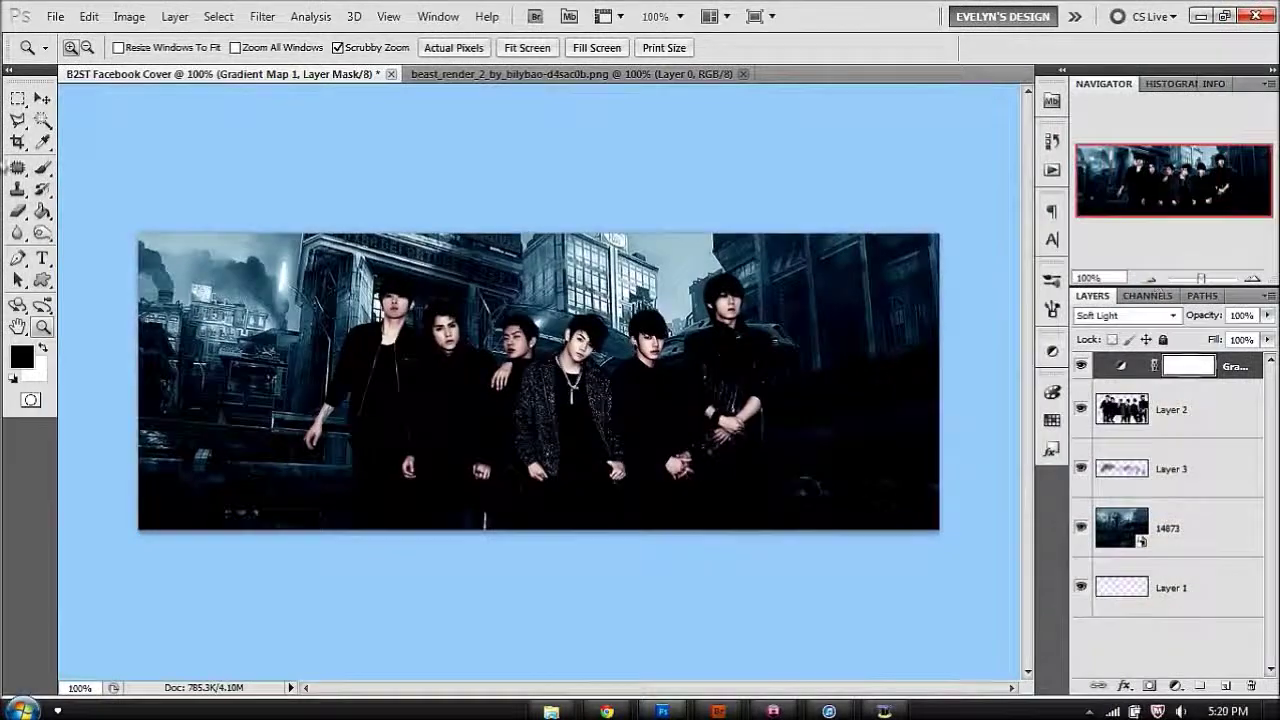
# Open the 2560x1024-Dizorb-Scifi-Valley-HD-Wallpaper image from the Sci-Fi Stock Pack folder and place it over the cover as the topmost layer
pyautogui.click(551, 711)
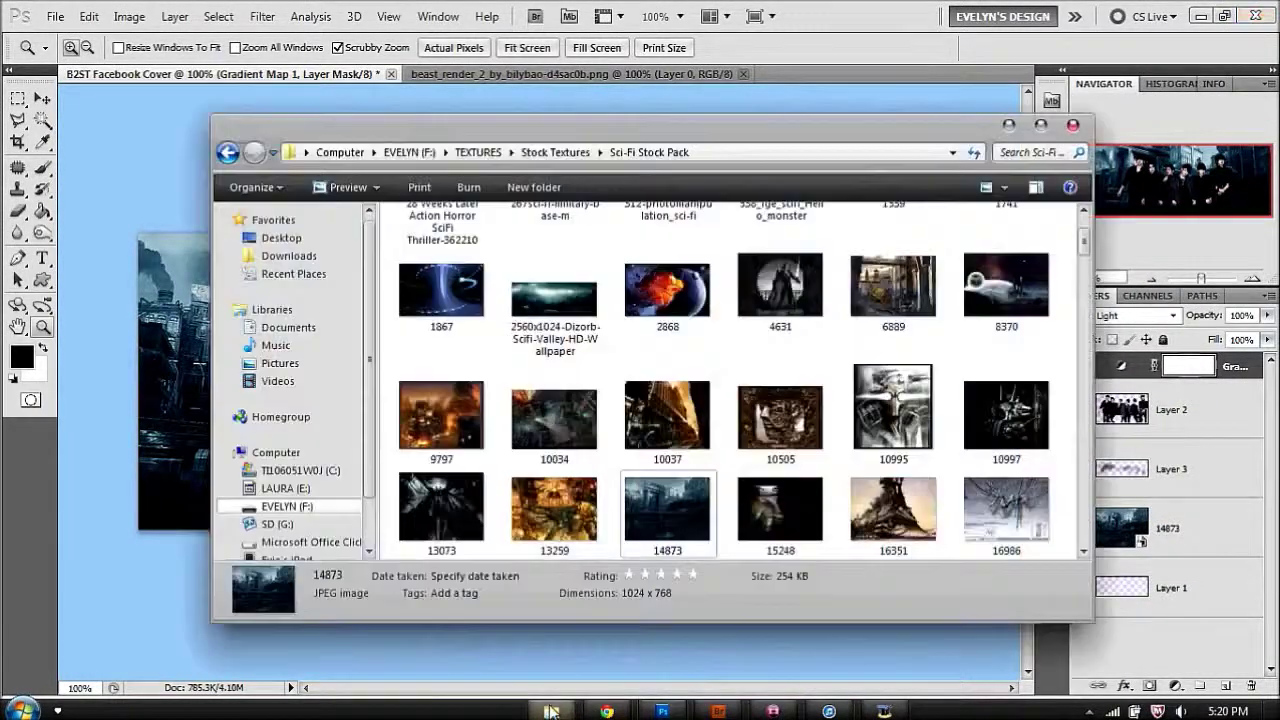
pyautogui.scroll(5, 672, 470)
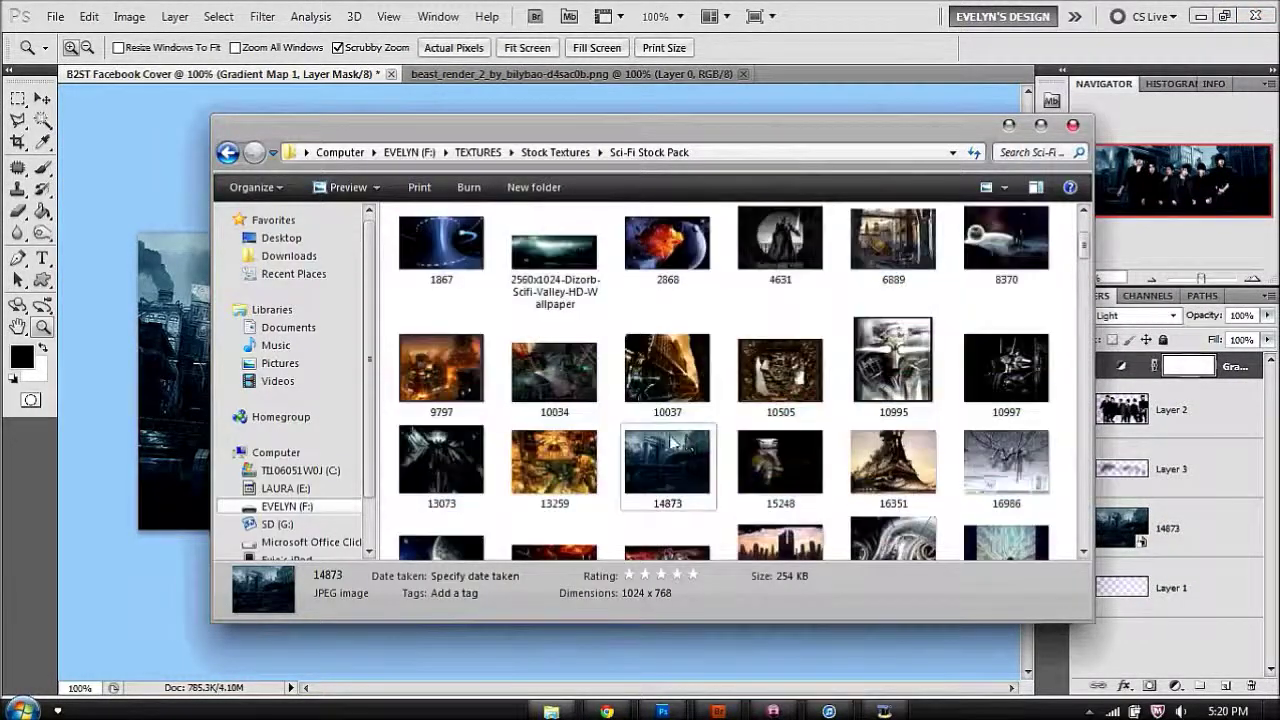
pyautogui.moveTo(555, 402); pyautogui.dragTo(788, 80)
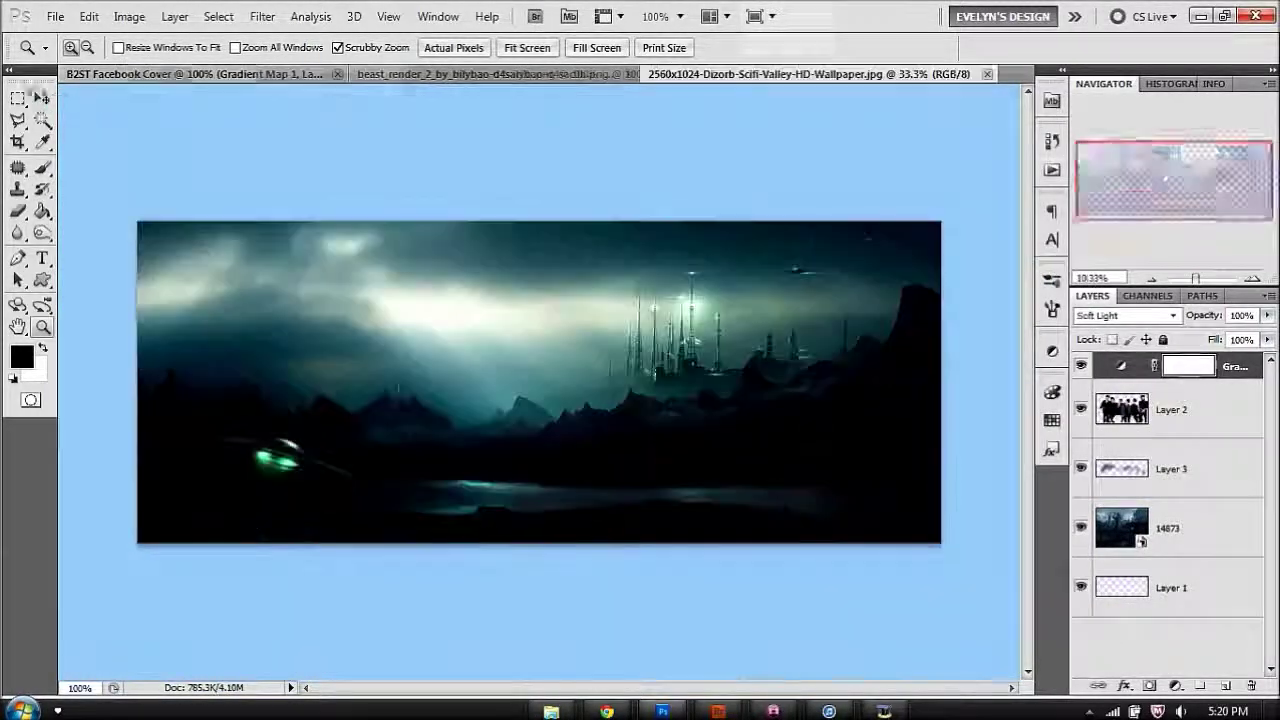
pyautogui.press('v')
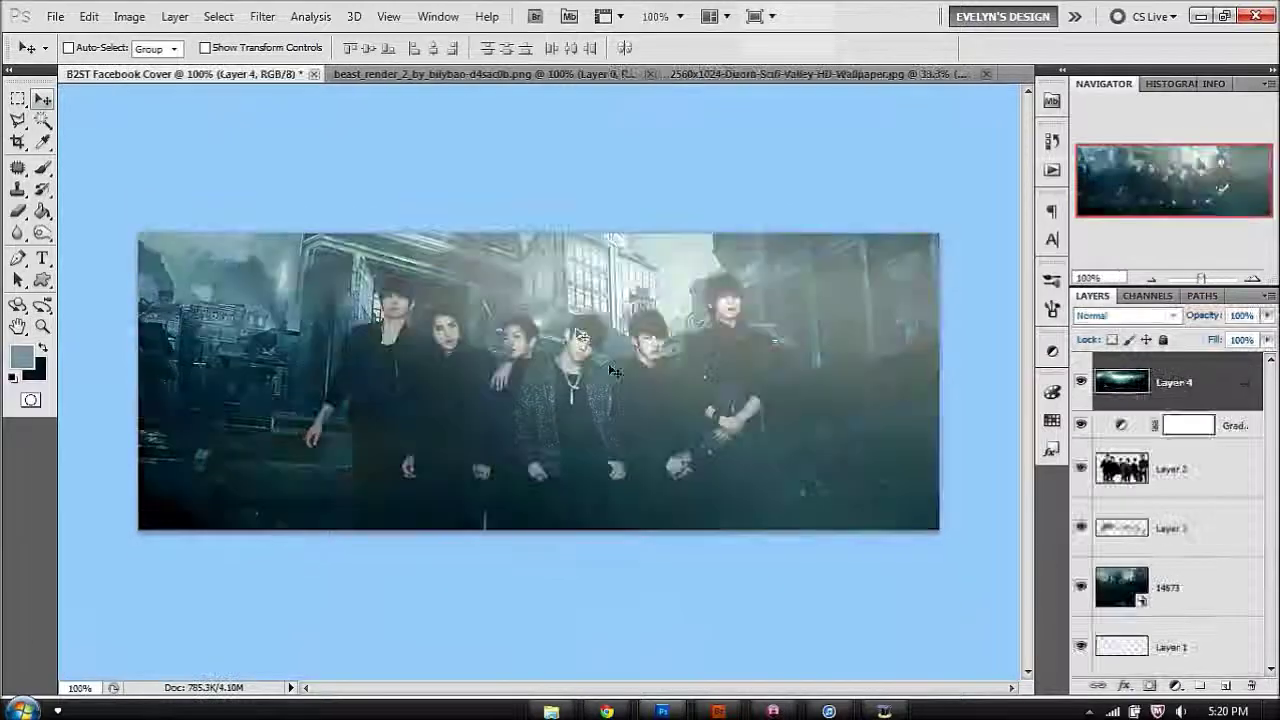
pyautogui.moveTo(613, 372)
pyautogui.mouseDown()
pyautogui.moveTo(577, 423)
pyautogui.moveTo(590, 380)
pyautogui.mouseUp()
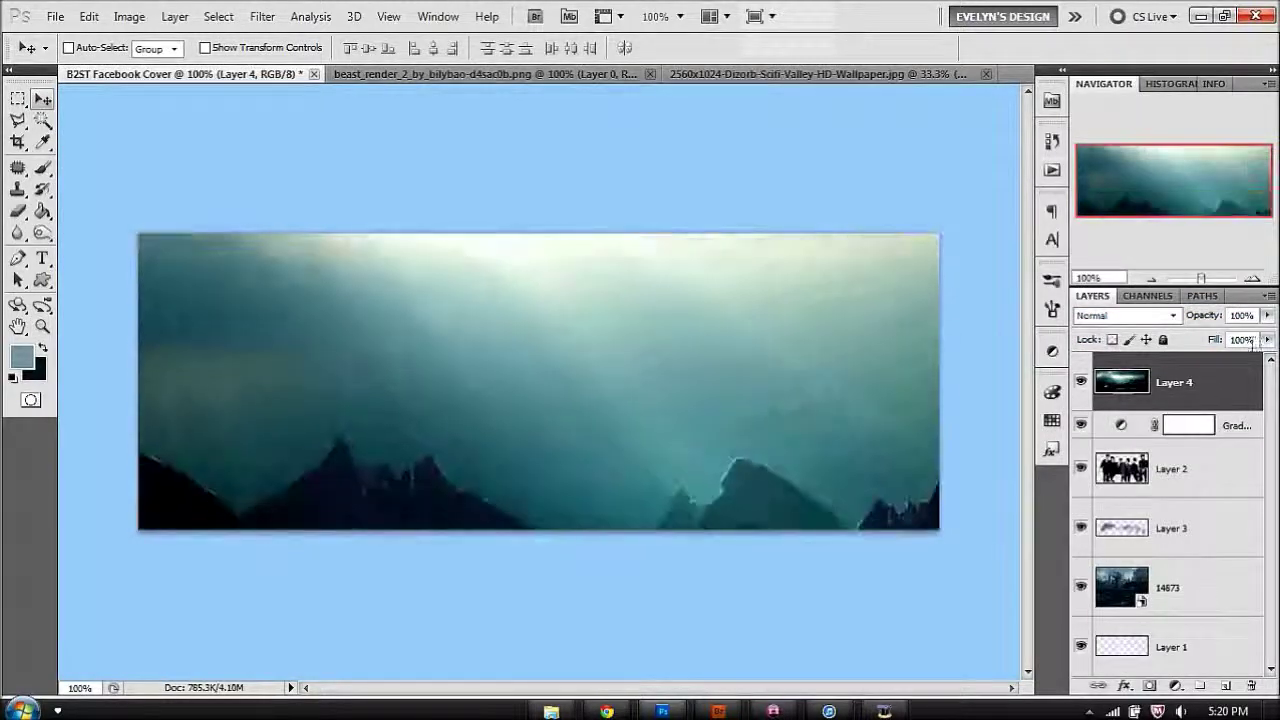
# Cycle the sci-fi valley layer (Layer 4) through the blend modes to Soft Light
pyautogui.click(1268, 340)
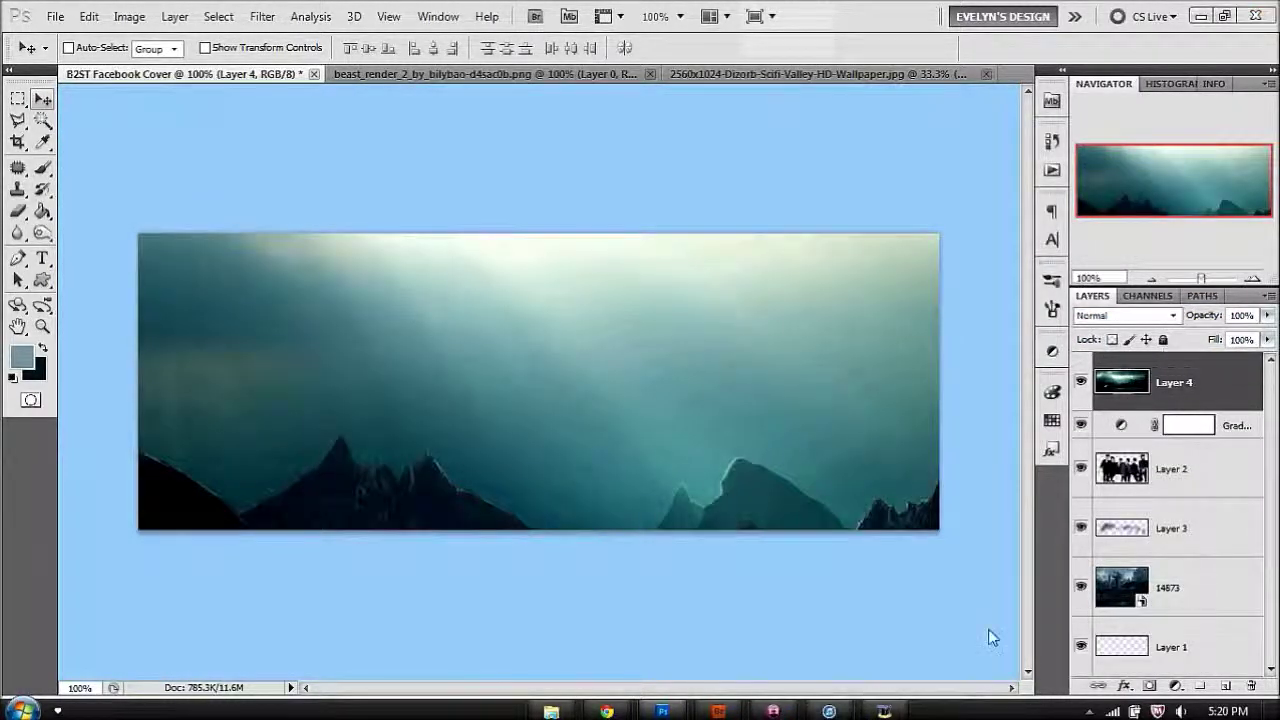
pyautogui.click(1127, 315)
pyautogui.click(1123, 117)
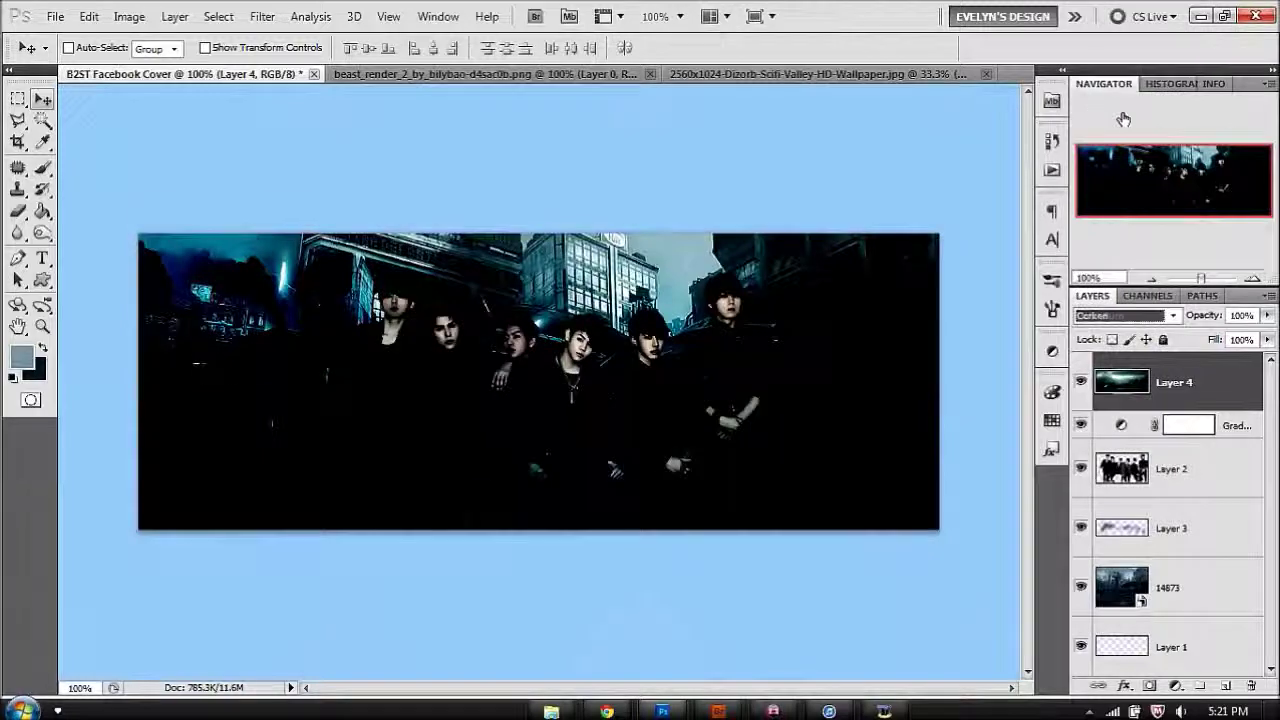
pyautogui.press('Down')
pyautogui.press('Down')
pyautogui.press('Down')
pyautogui.press('Down')
pyautogui.press('Down')
pyautogui.press('Down')
pyautogui.press('Down')
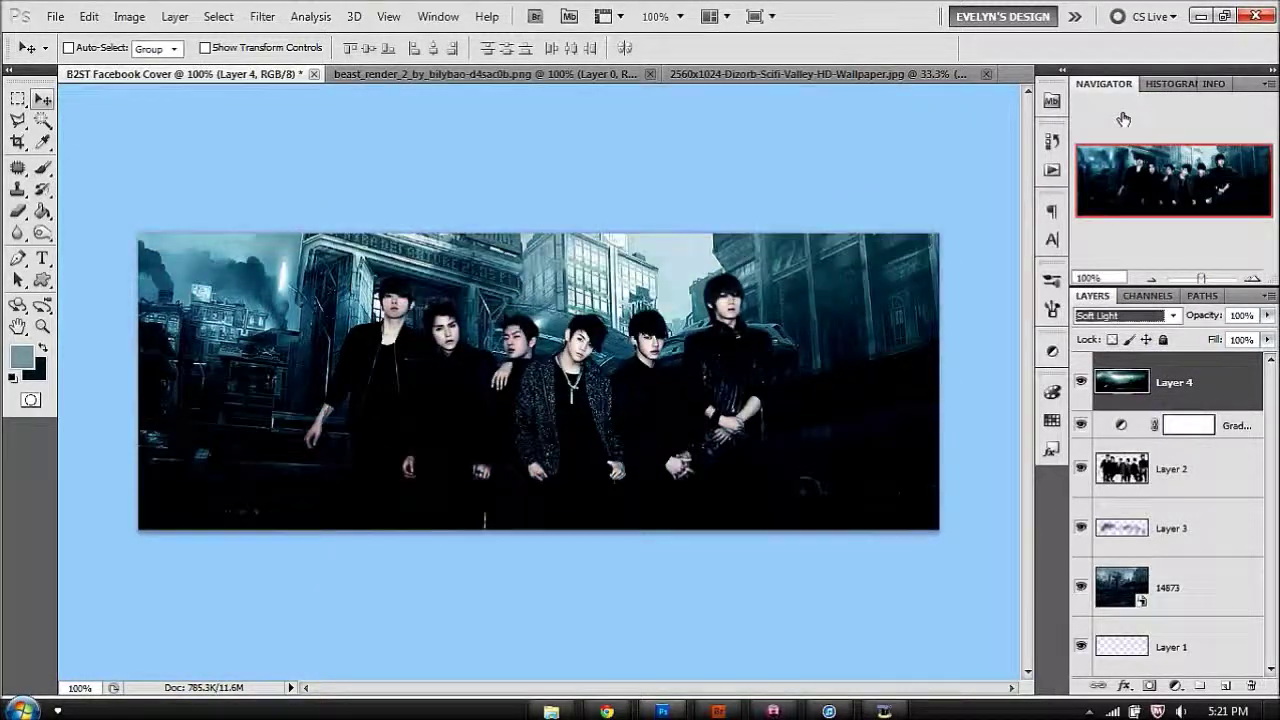
# Try another blend mode on Layer 4, return it to Soft Light and lower its fill to 36%
pyautogui.click(1127, 315)
pyautogui.click(1127, 143)
pyautogui.click(1127, 315)
pyautogui.click(1096, 248)
pyautogui.click(1267, 339)
pyautogui.moveTo(1270, 358); pyautogui.dragTo(1207, 360)
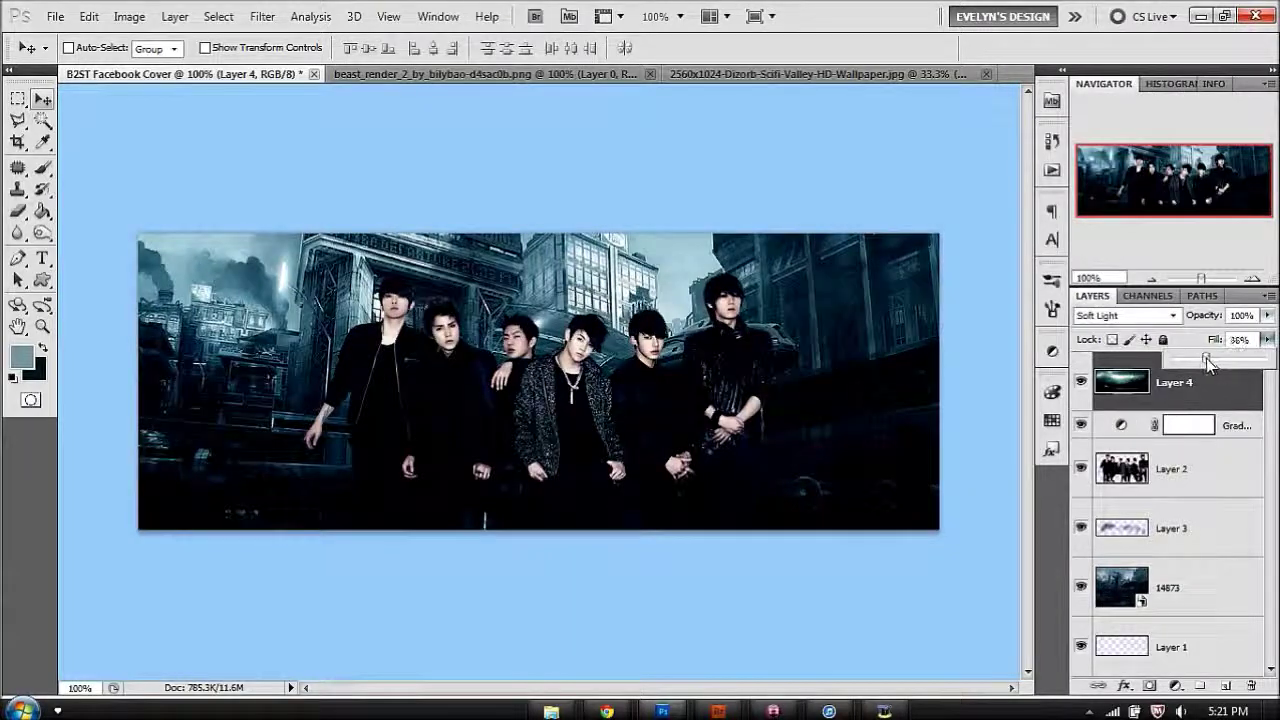
# Add a linear Gradient Fill layer above Layer 4 using the foreground-to-transparent preset
pyautogui.click(1175, 686)
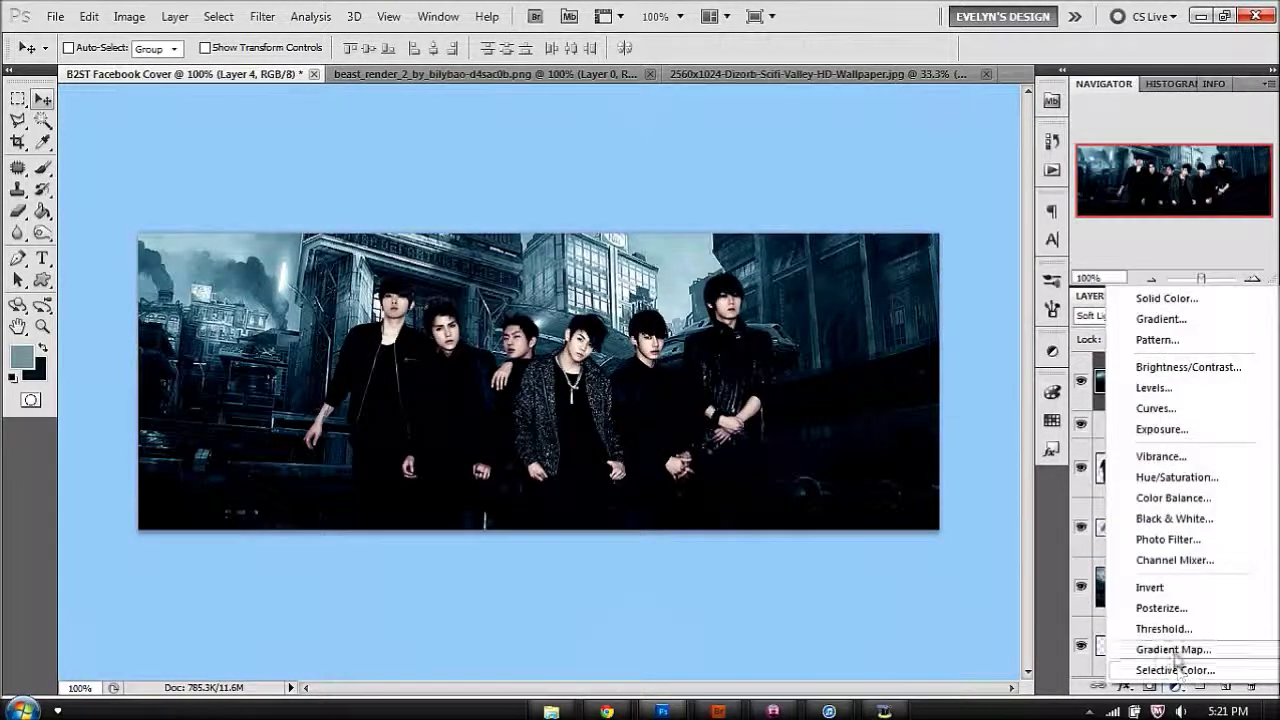
pyautogui.click(1162, 320)
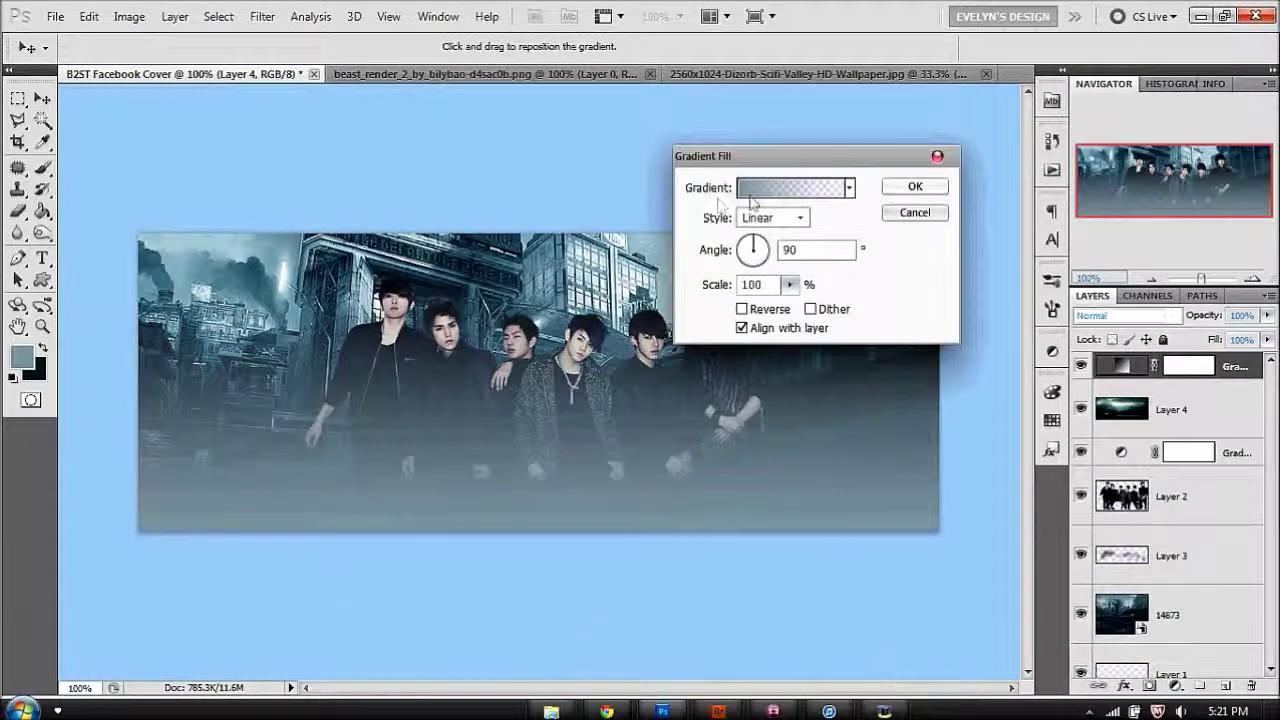
pyautogui.click(755, 188)
pyautogui.click(537, 193)
pyautogui.click(507, 193)
# Change the colour of the gradient's opaque start stop at location 0% to a dark navy
pyautogui.click(468, 455)
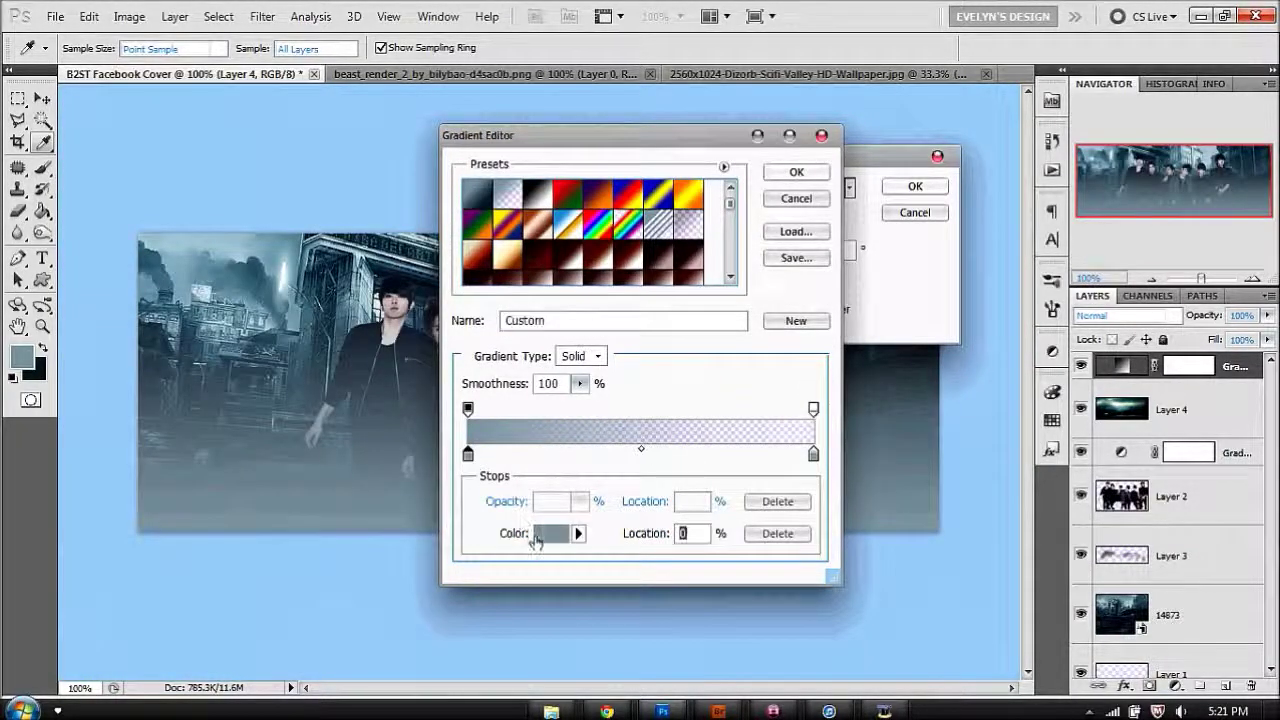
pyautogui.click(545, 533)
pyautogui.click(184, 315)
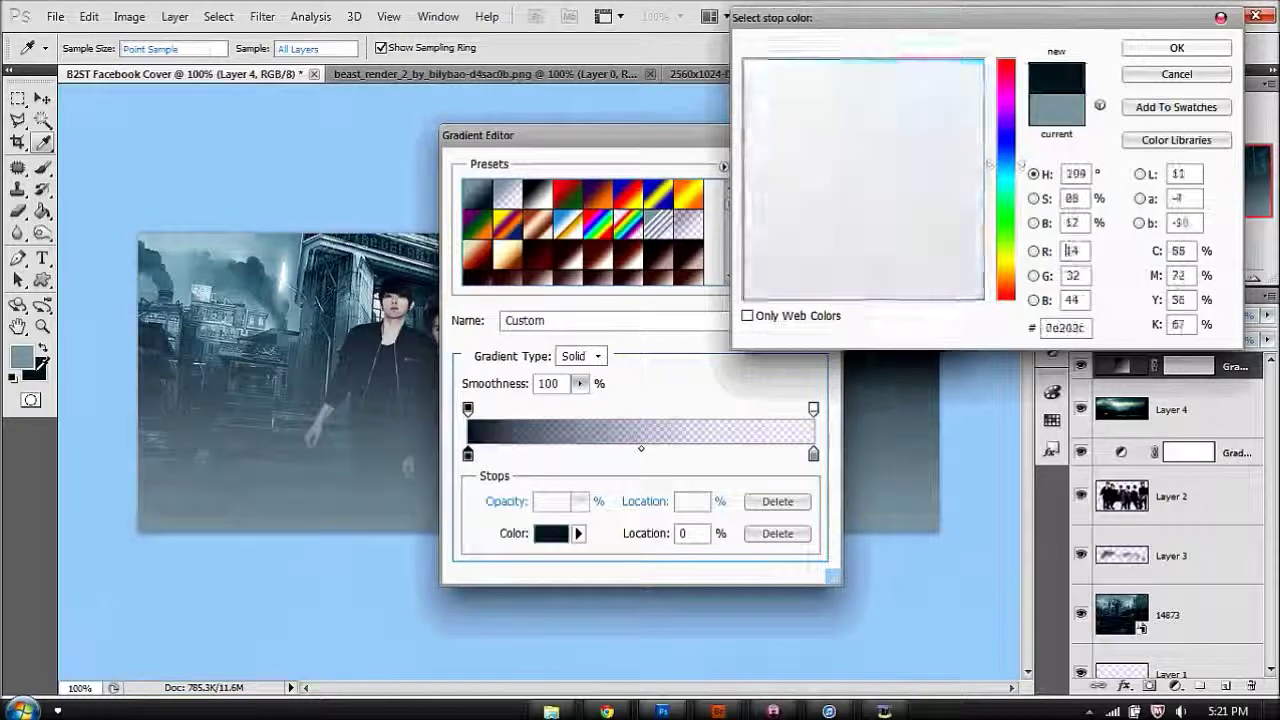
pyautogui.click(1177, 48)
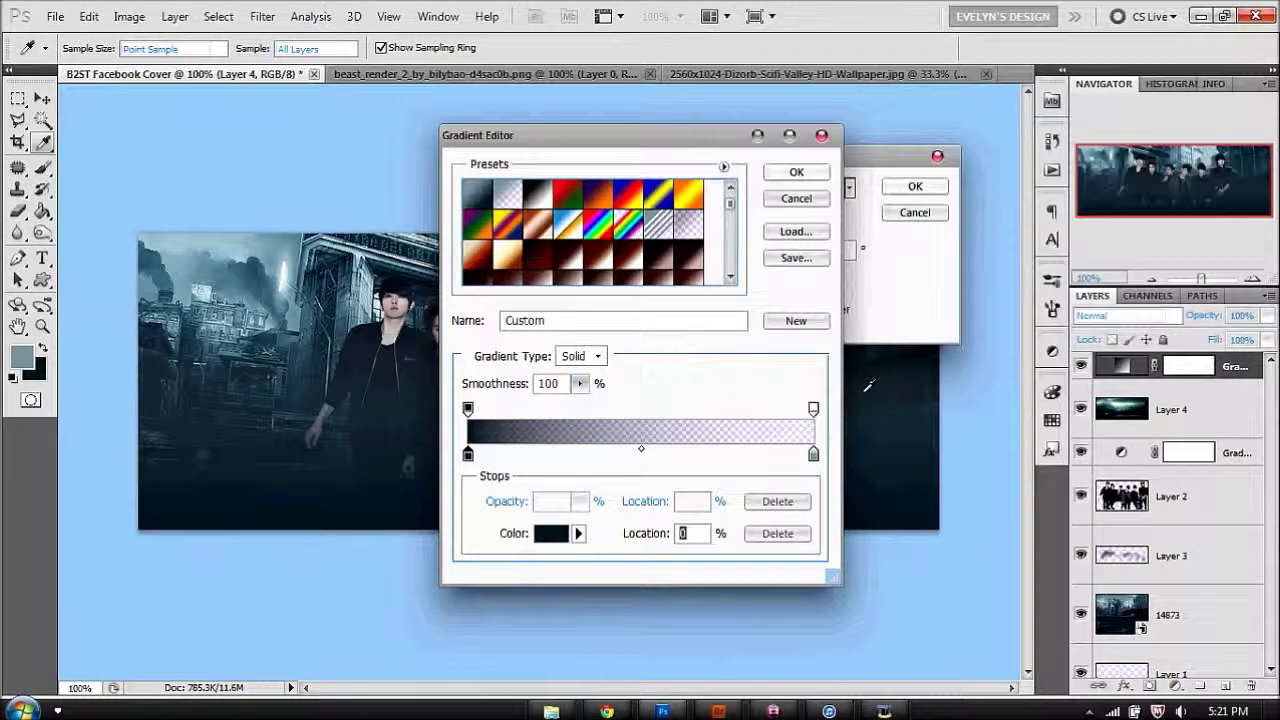
# Apply the navy-to-transparent gradient and lower the Gradient Fill layer's fill to 59%
pyautogui.click(813, 454)
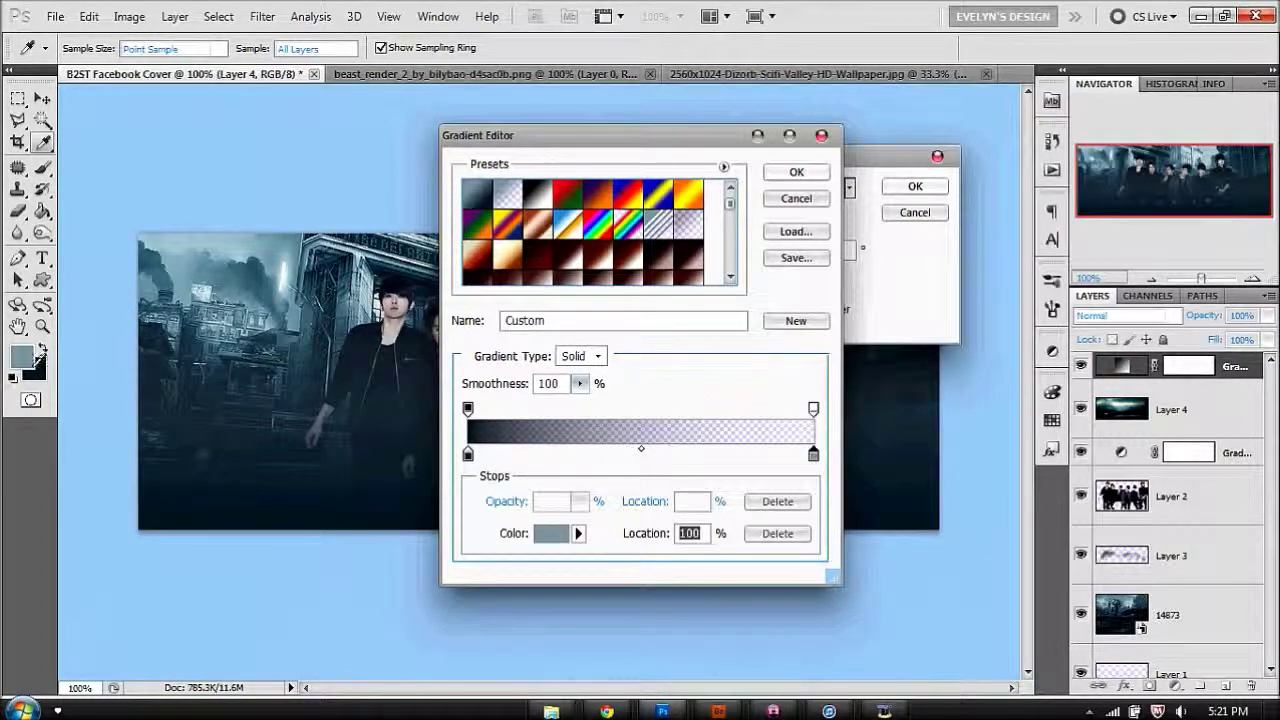
pyautogui.click(796, 172)
pyautogui.click(913, 186)
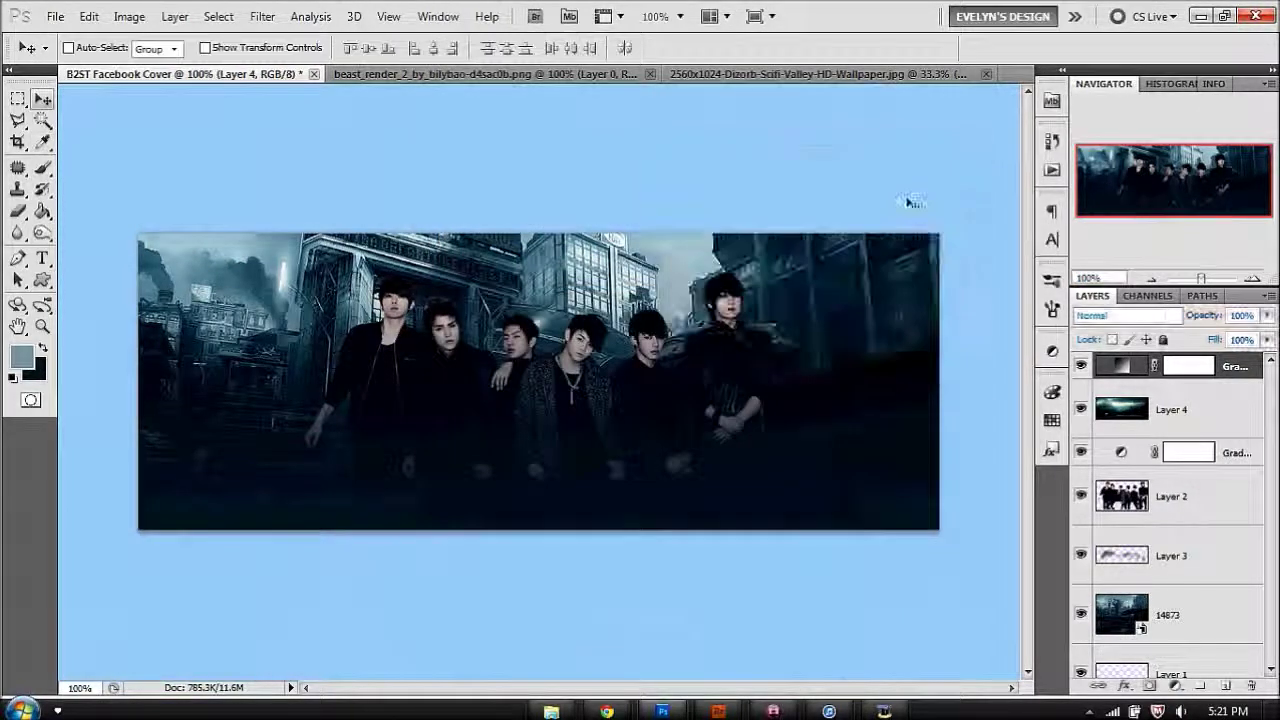
pyautogui.click(1267, 339)
pyautogui.moveTo(1262, 360); pyautogui.dragTo(1227, 367)
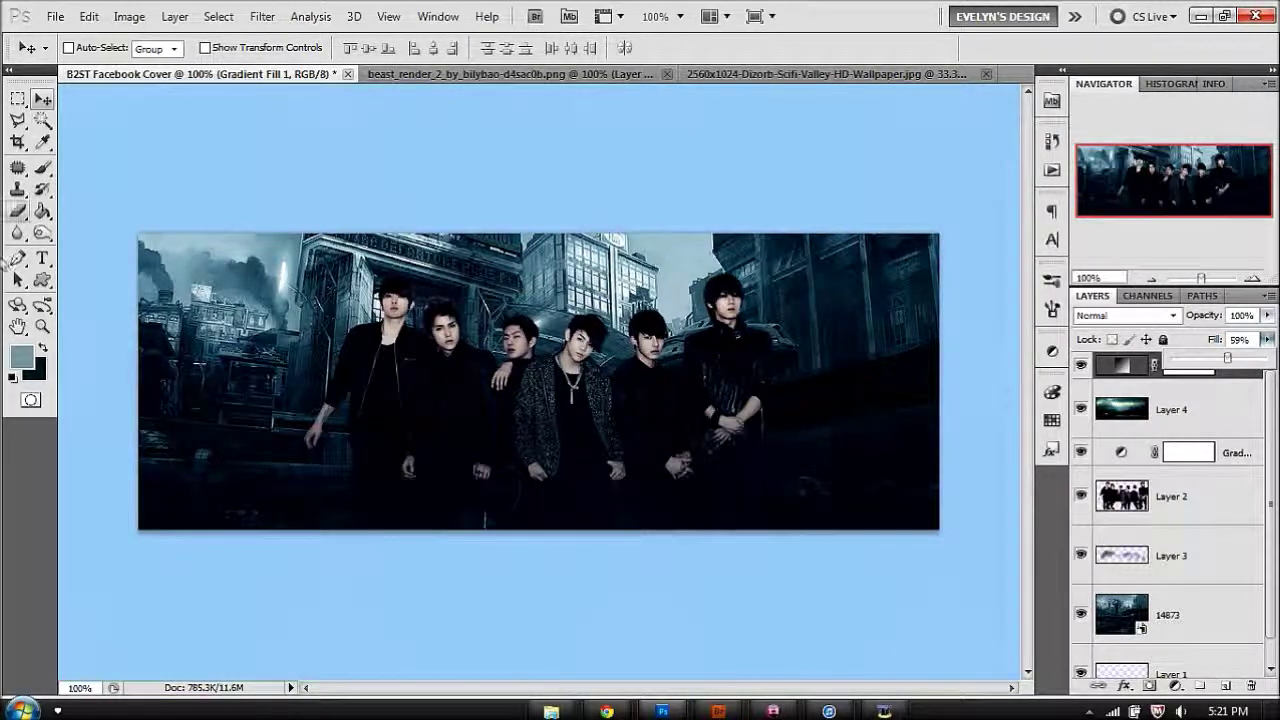
# Set up a soft brush with 191 px size, 100% opacity and 96% flow, and add a new layer above the Gradient Fill
pyautogui.click(43, 167)
pyautogui.click(94, 48)
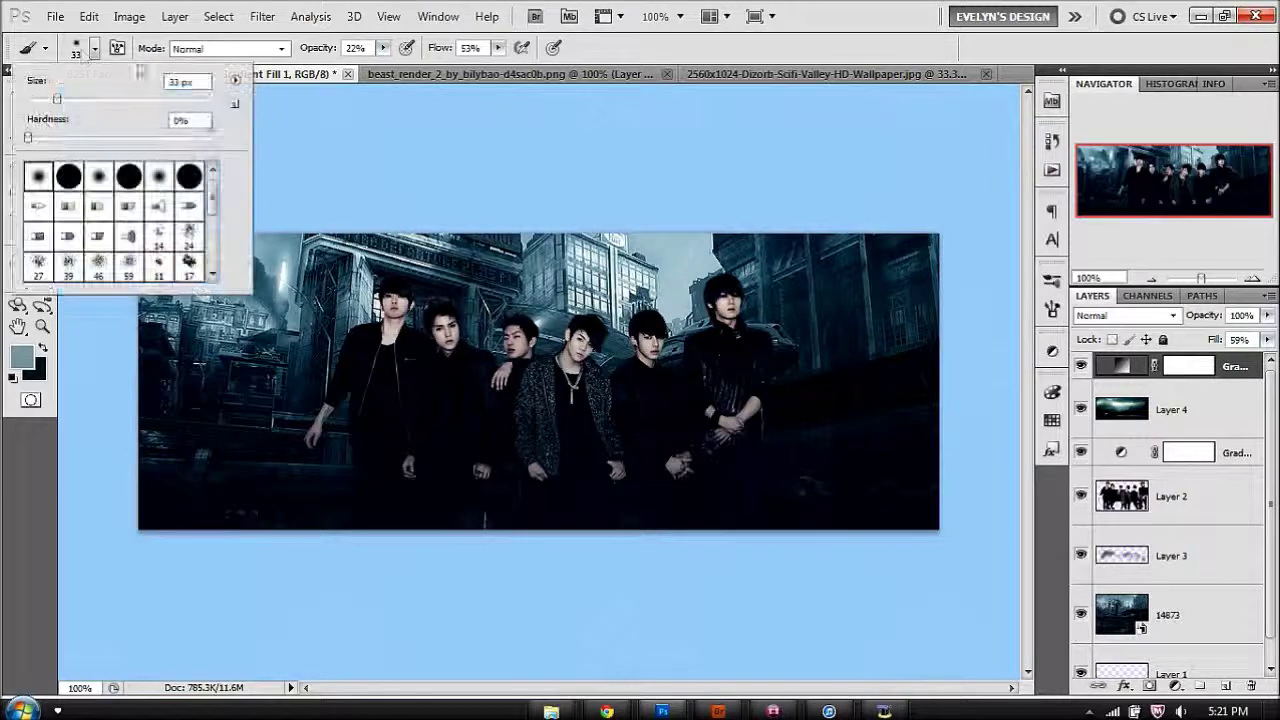
pyautogui.moveTo(322, 48)
pyautogui.mouseDown()
pyautogui.moveTo(663, 54)
pyautogui.moveTo(437, 62)
pyautogui.moveTo(676, 52)
pyautogui.mouseUp()
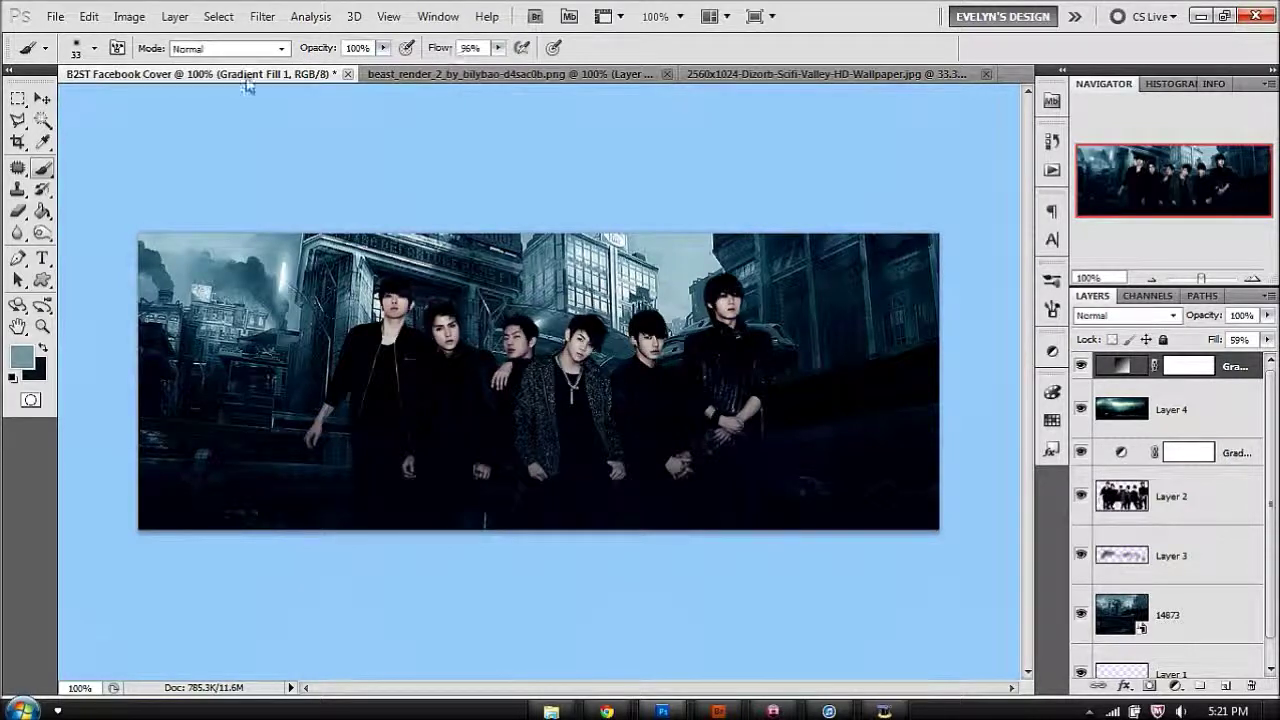
pyautogui.click(94, 49)
pyautogui.moveTo(90, 101); pyautogui.dragTo(140, 104)
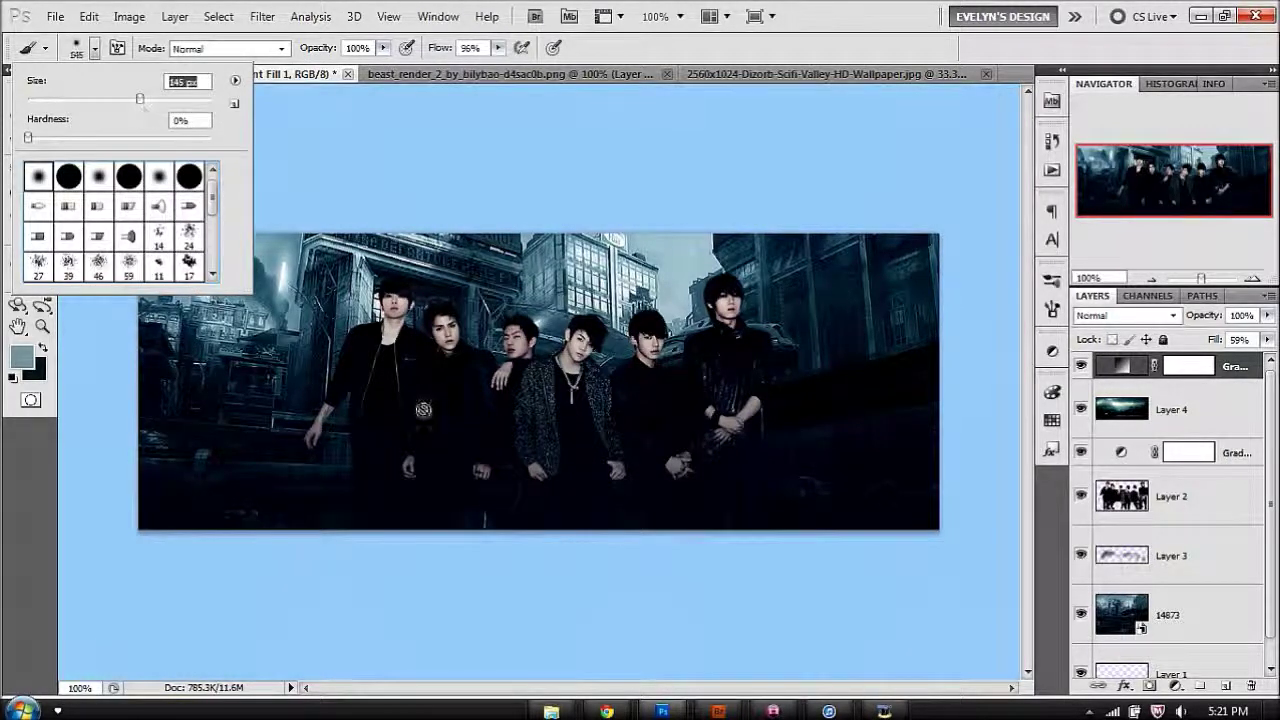
pyautogui.click(1228, 688)
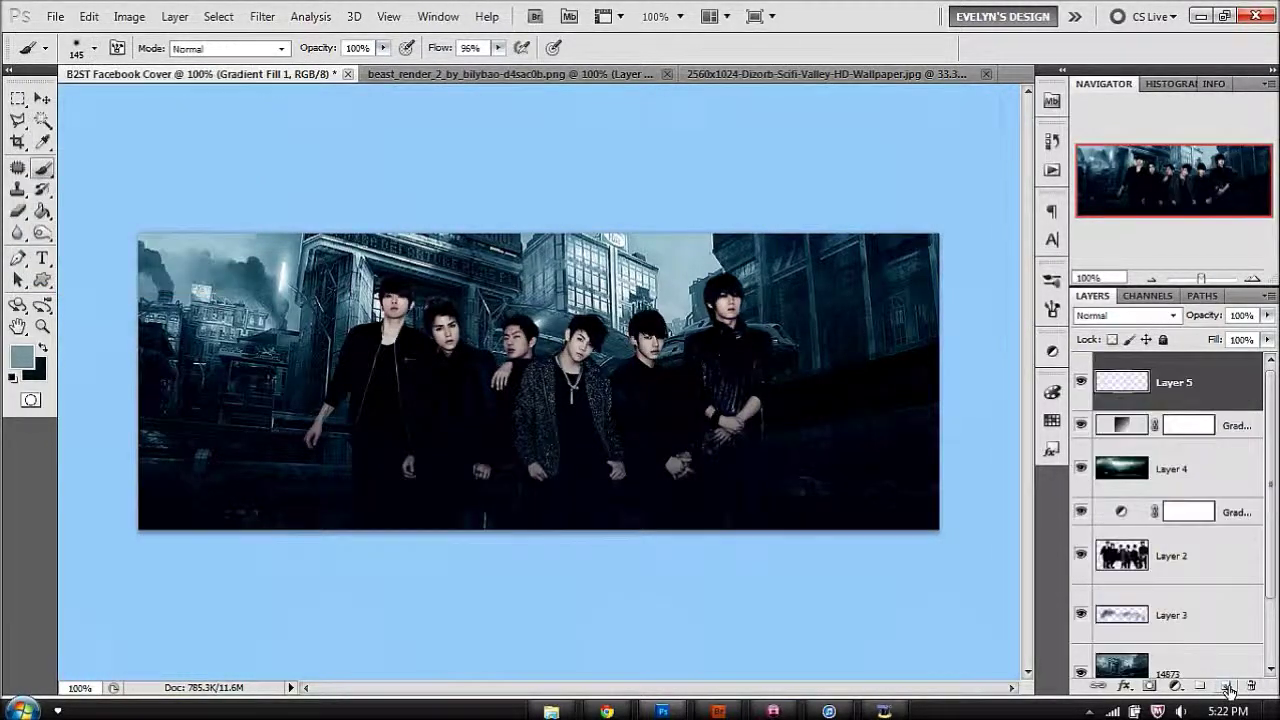
pyautogui.click(79, 58)
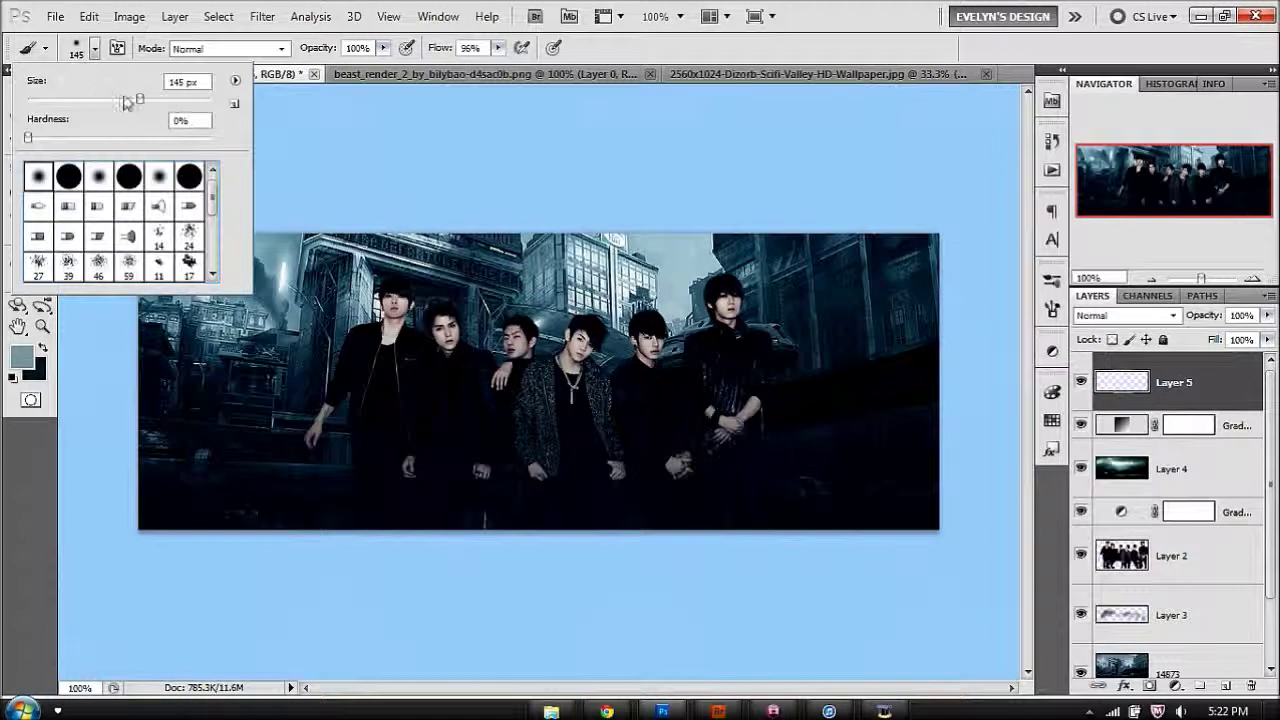
# Paint soft grey-blue glows over the central building and the left skyline on Layer 5, and set the layer's blend mode to Screen
pyautogui.click(620, 258)
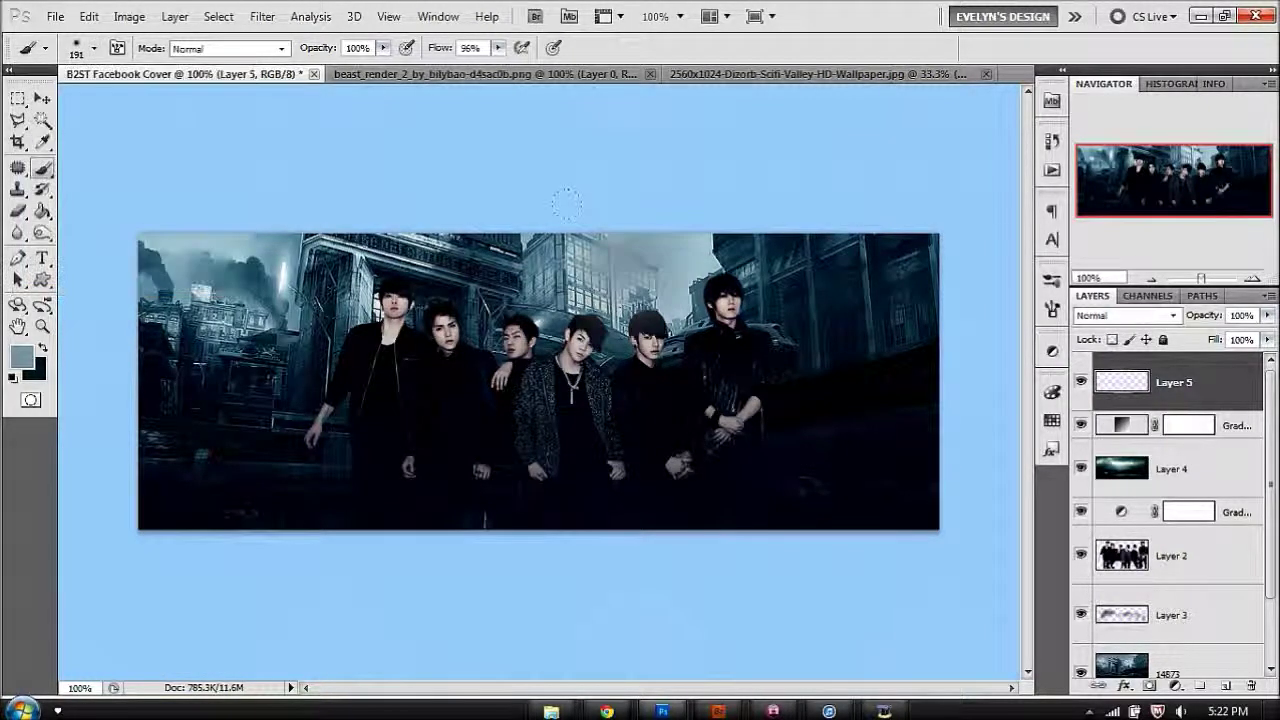
pyautogui.click(612, 262)
pyautogui.click(290, 300)
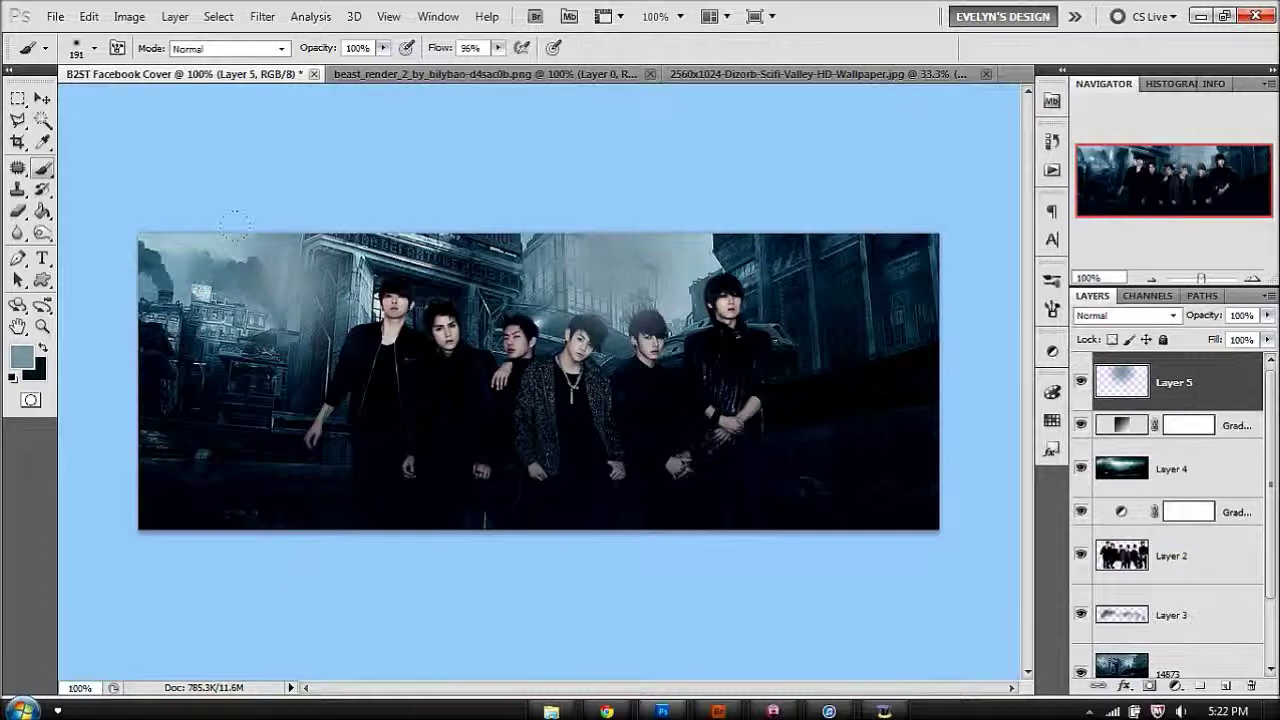
pyautogui.click(1140, 315)
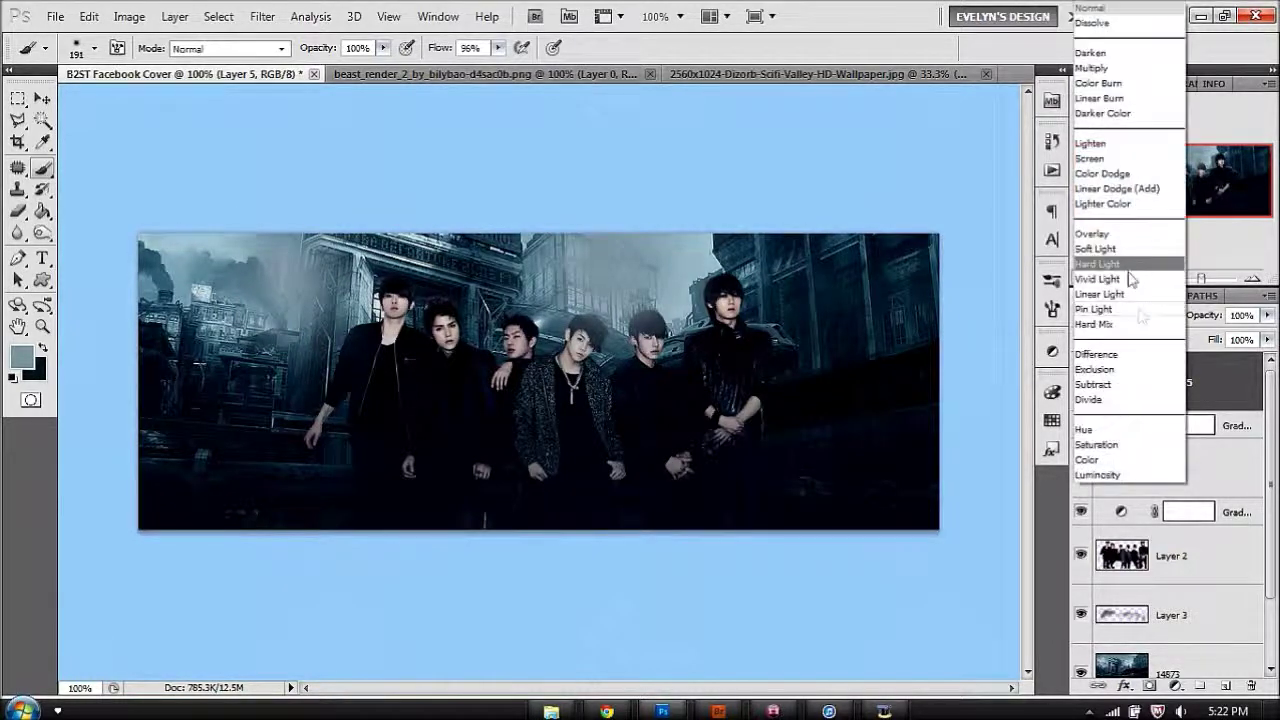
pyautogui.click(1107, 164)
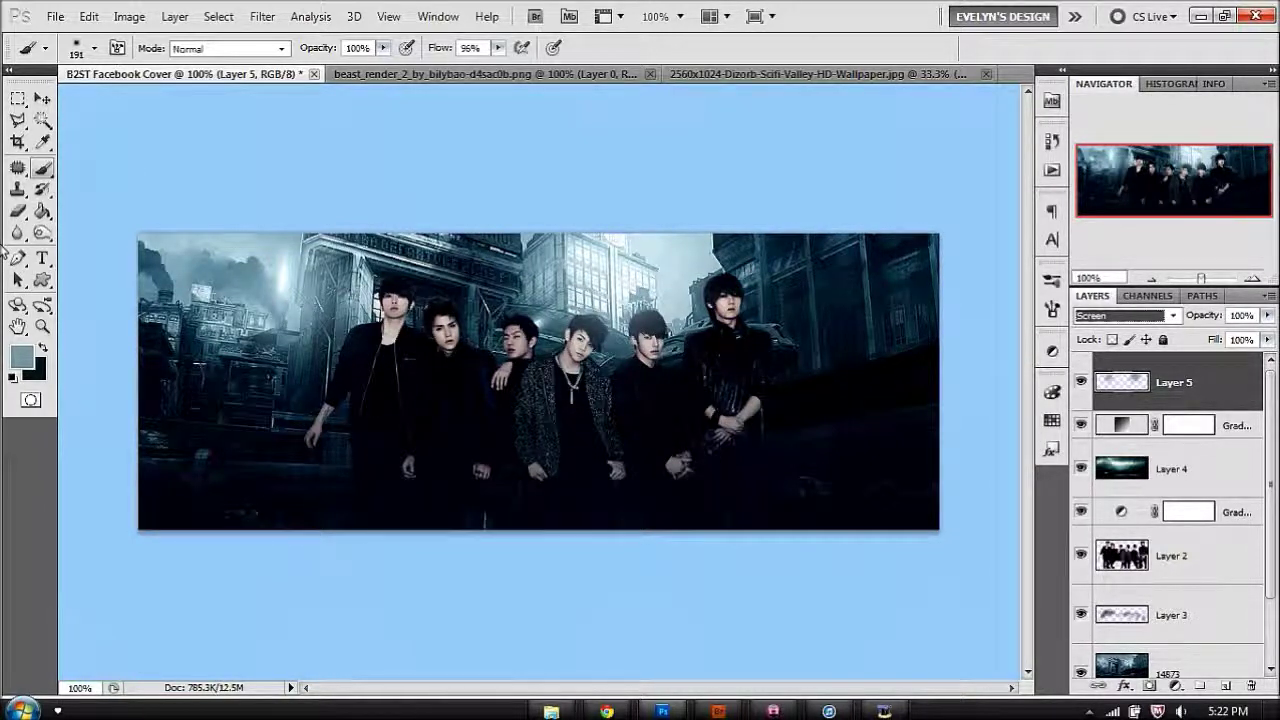
# Erase Layer 5's glow from the members' heads using a soft eraser with 0% hardness
pyautogui.click(18, 211)
pyautogui.rightClick(680, 372)
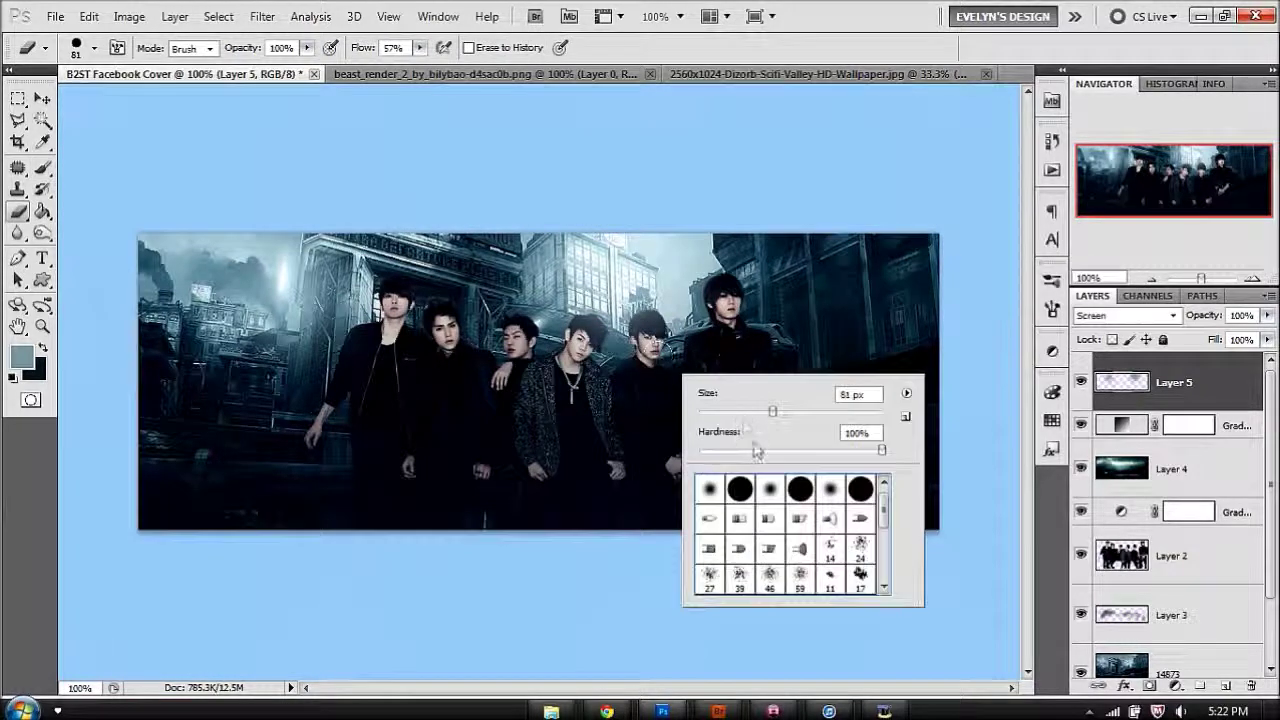
pyautogui.moveTo(662, 463); pyautogui.dragTo(640, 452)
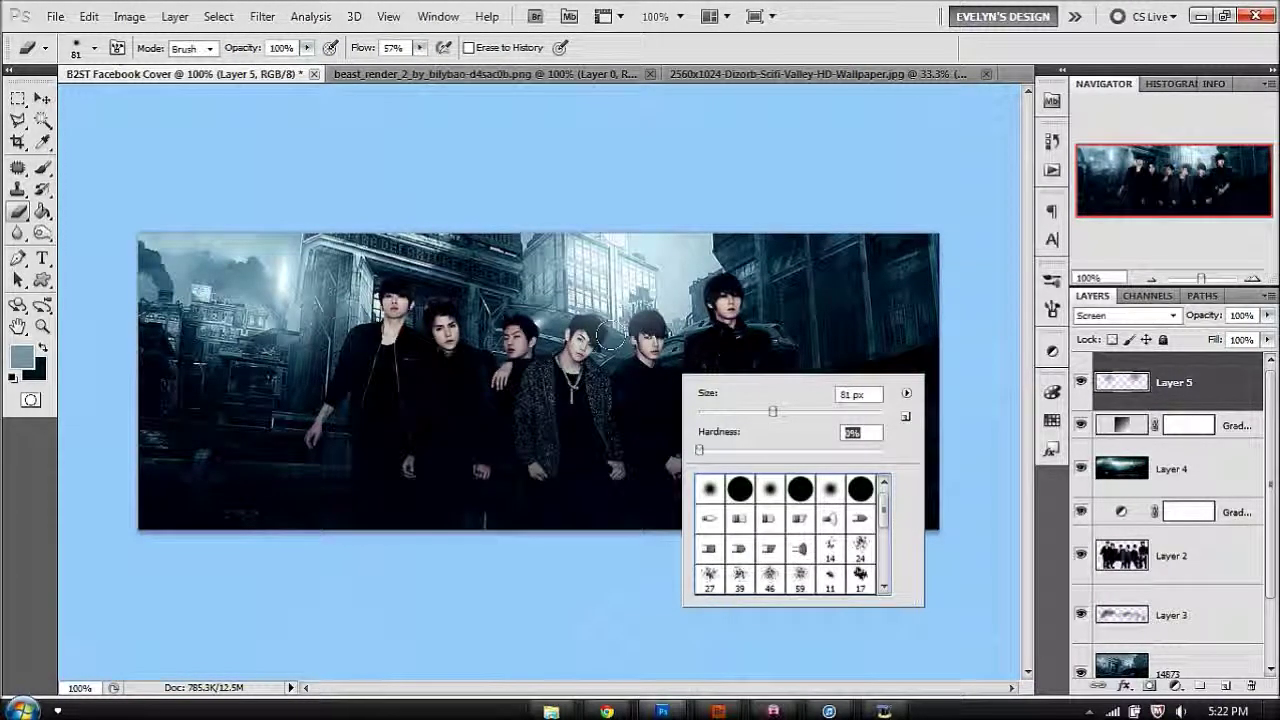
pyautogui.press('Return')
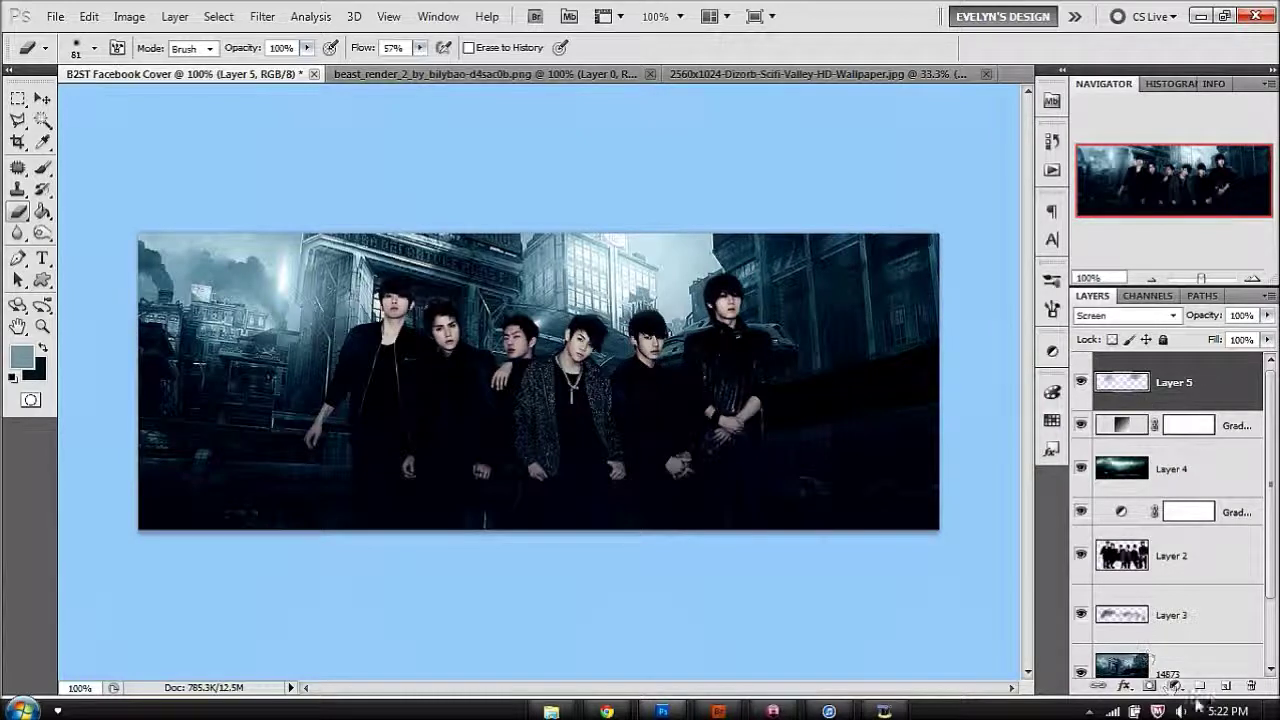
# Add a new layer above Layer 5, fill it with 50% Gray and set its blend mode to Soft Light
pyautogui.click(1222, 687)
pyautogui.click(89, 16)
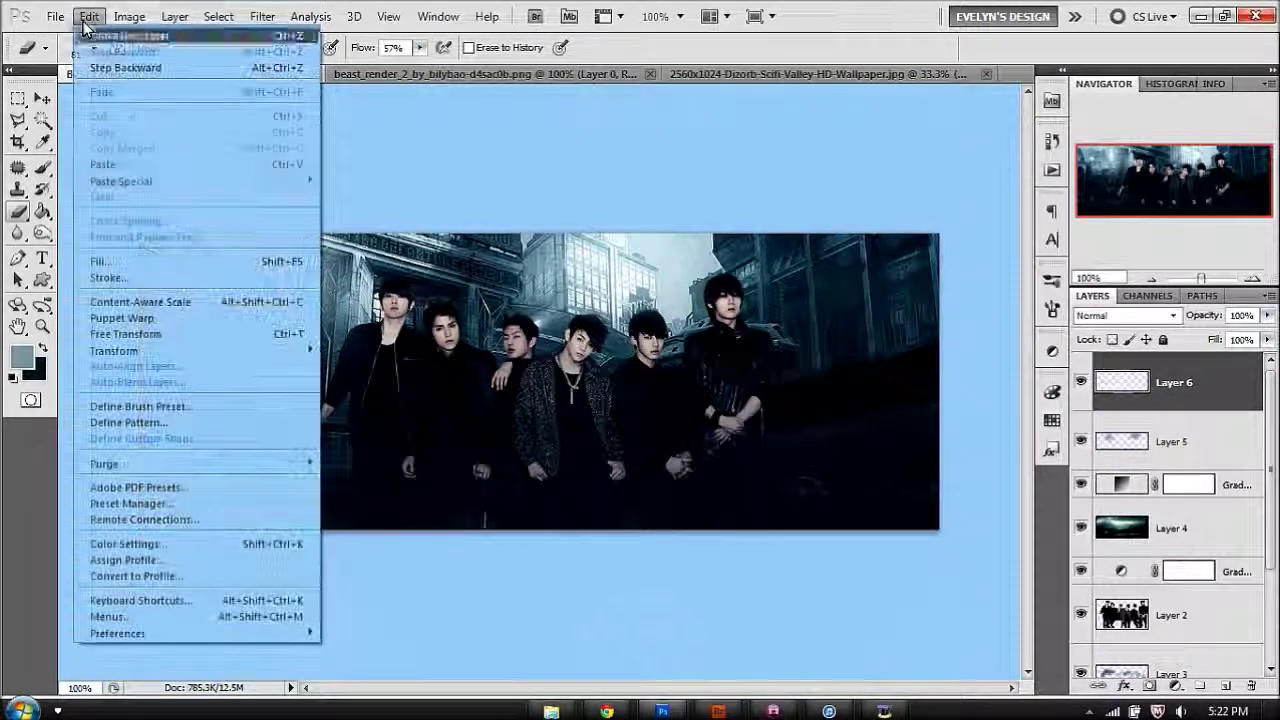
pyautogui.click(144, 261)
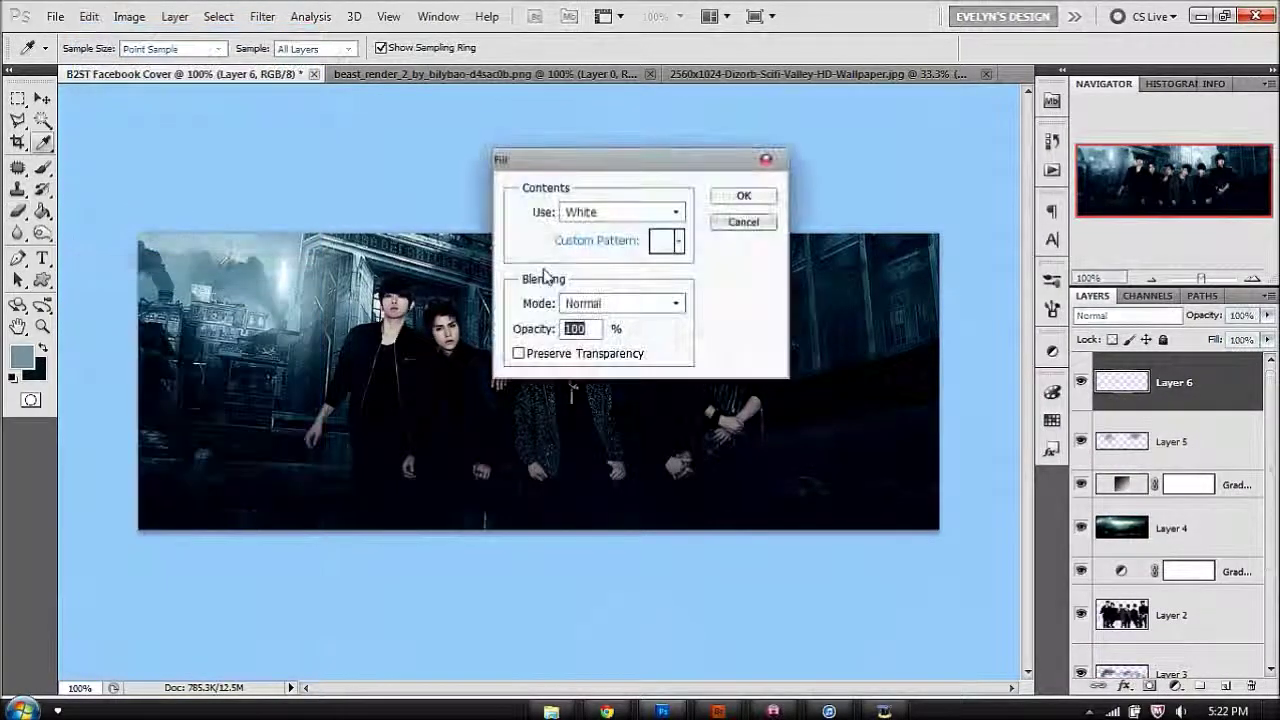
pyautogui.click(630, 213)
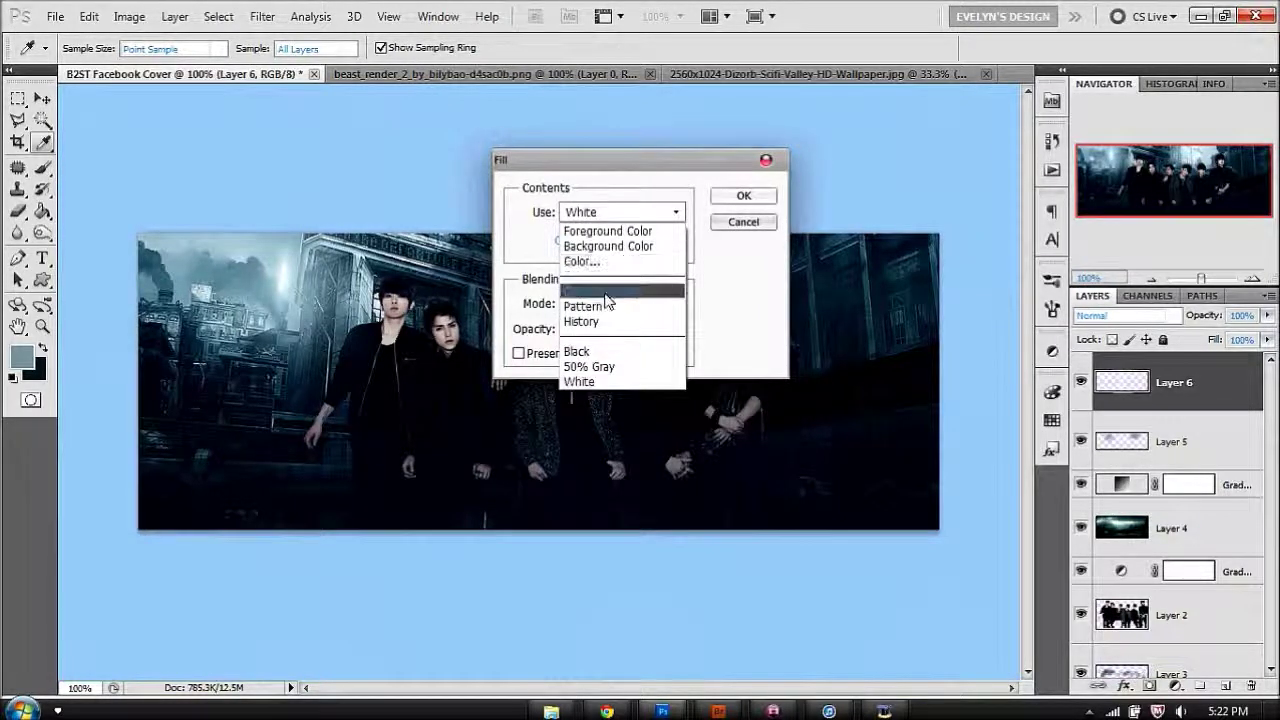
pyautogui.click(590, 367)
pyautogui.click(743, 196)
pyautogui.press('e')
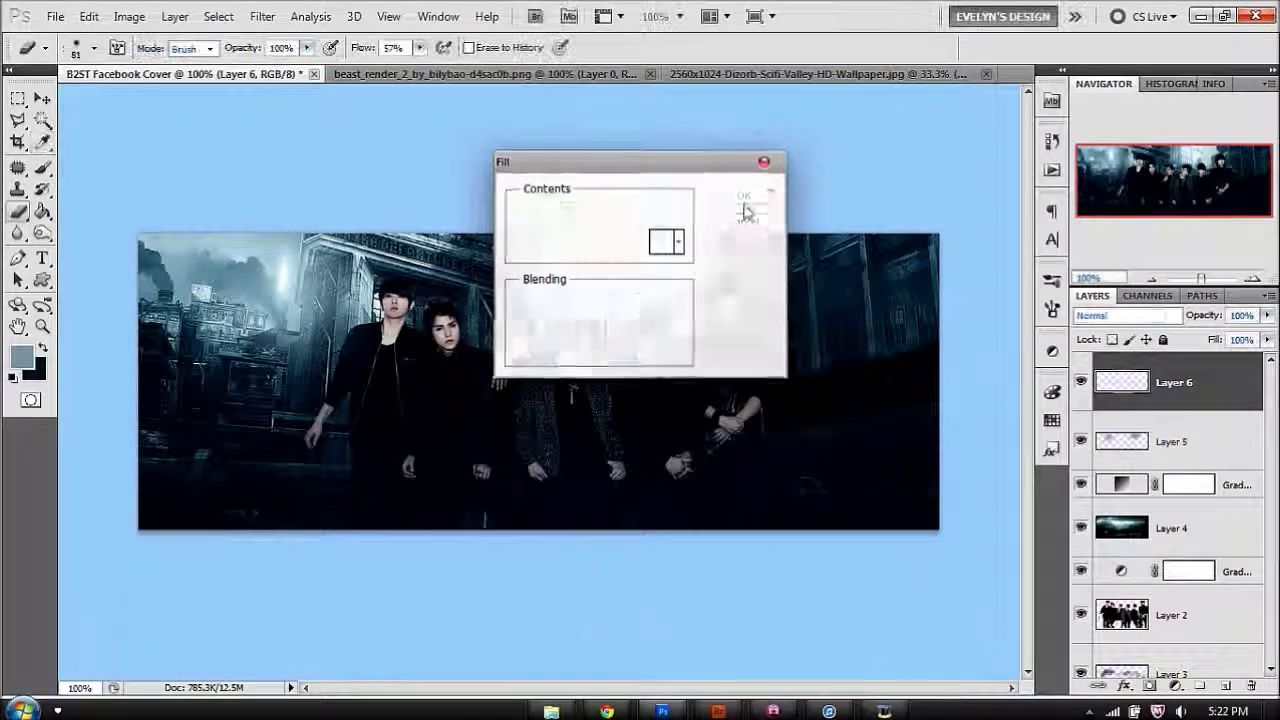
pyautogui.click(1120, 315)
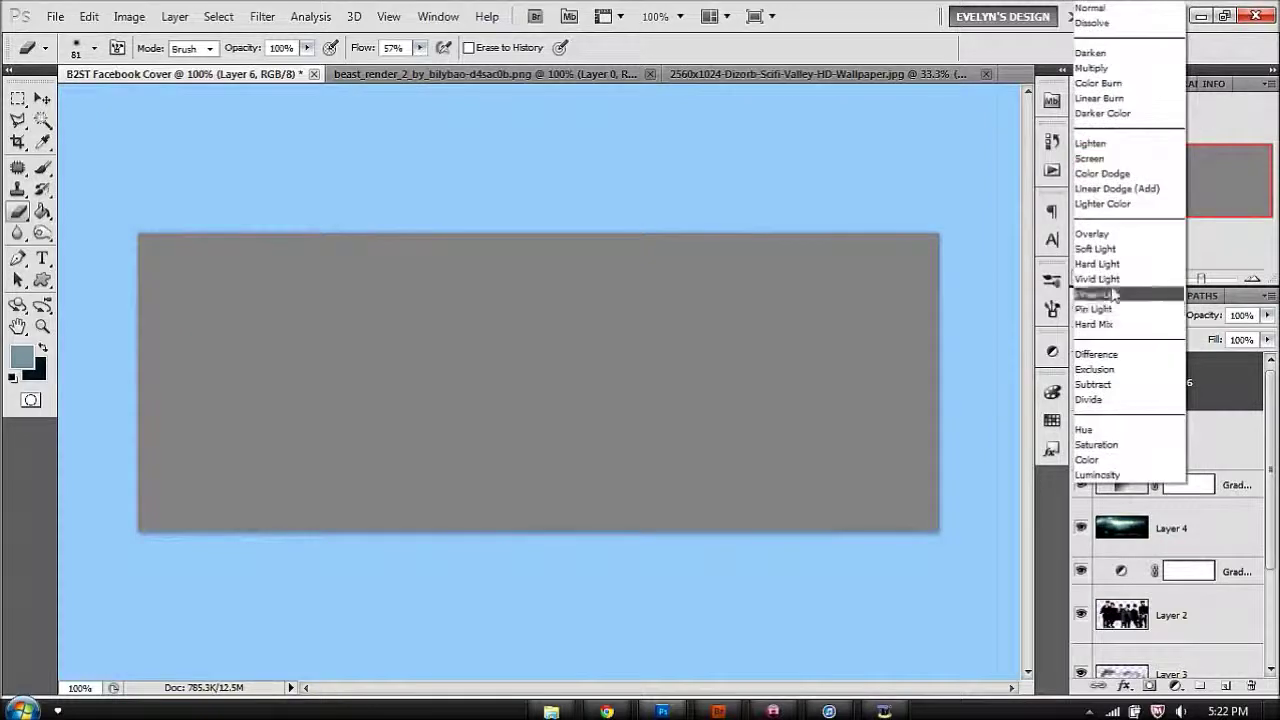
pyautogui.click(1100, 247)
# Set up the Dodge tool for midtones with 10% exposure and a 9 px brush
pyautogui.moveTo(42, 233); pyautogui.dragTo(115, 248)
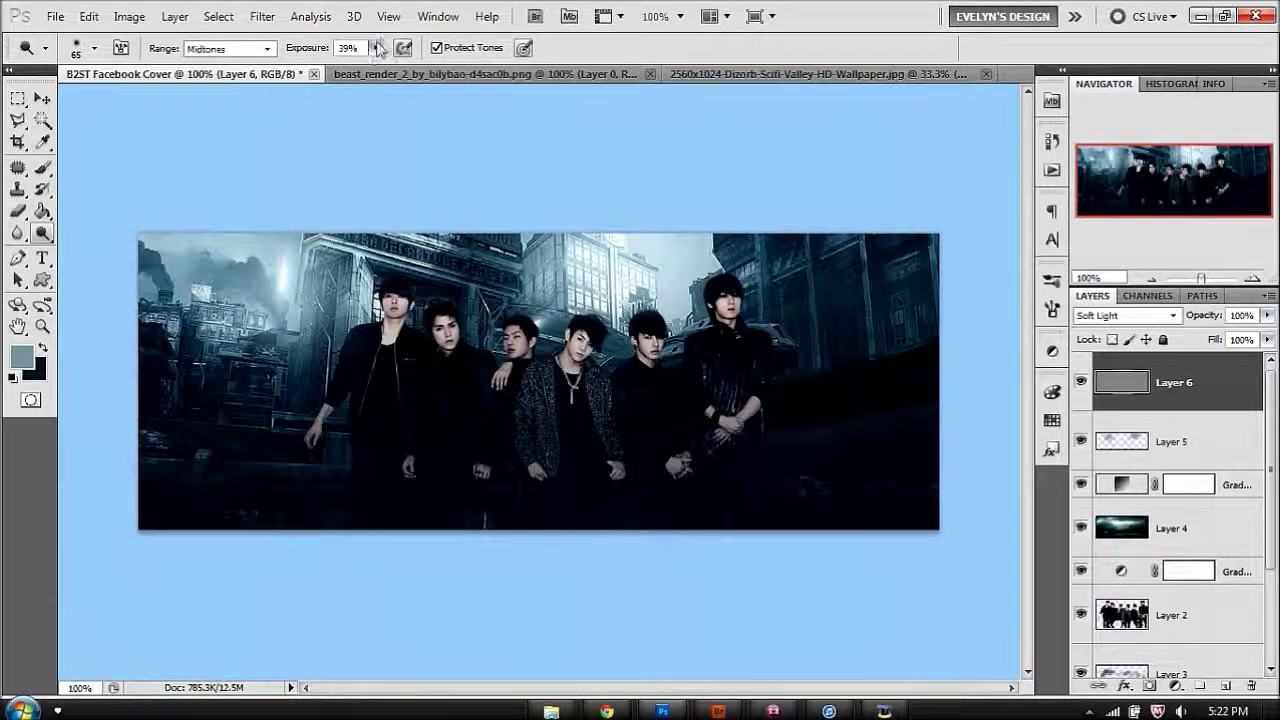
pyautogui.moveTo(358, 68); pyautogui.dragTo(354, 67)
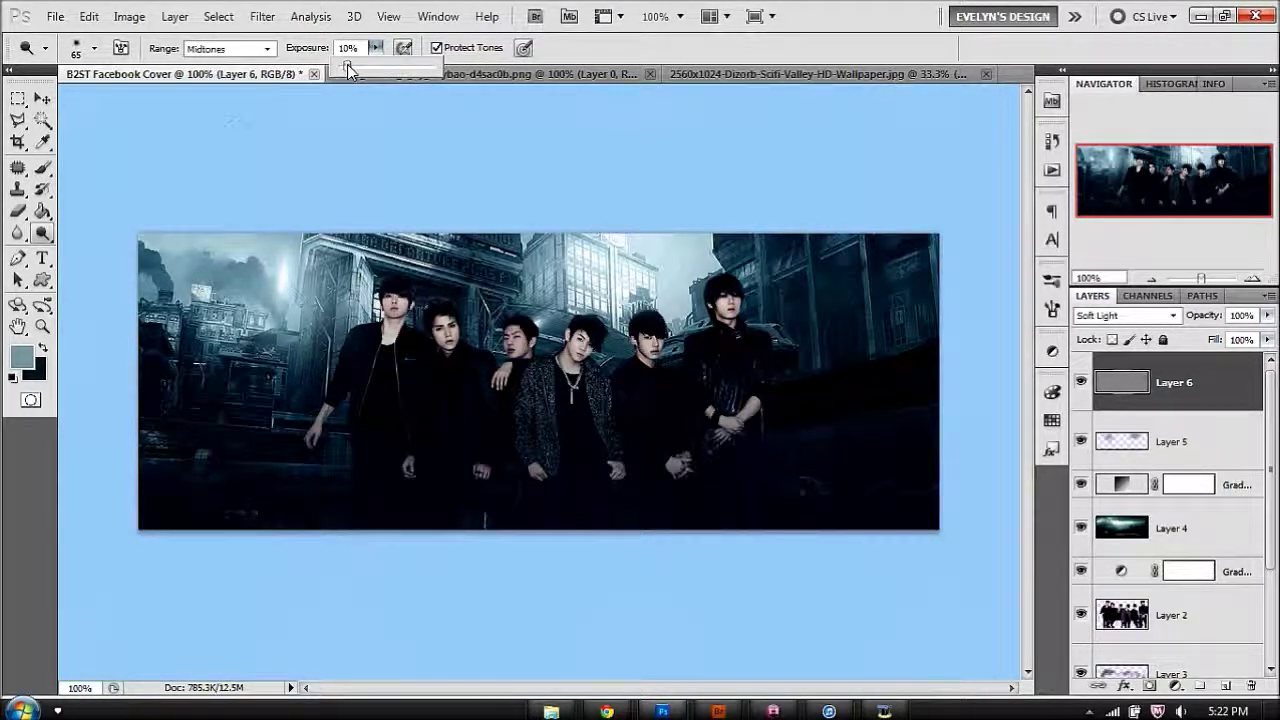
pyautogui.click(42, 234)
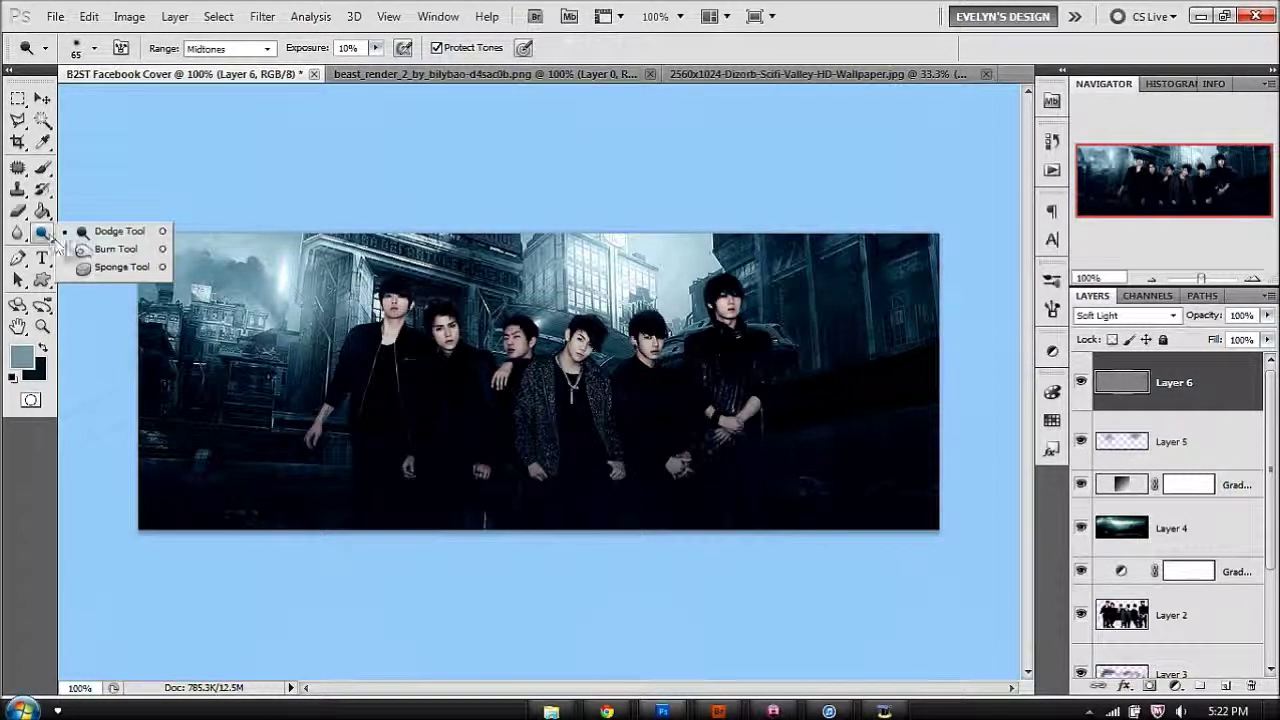
pyautogui.click(112, 231)
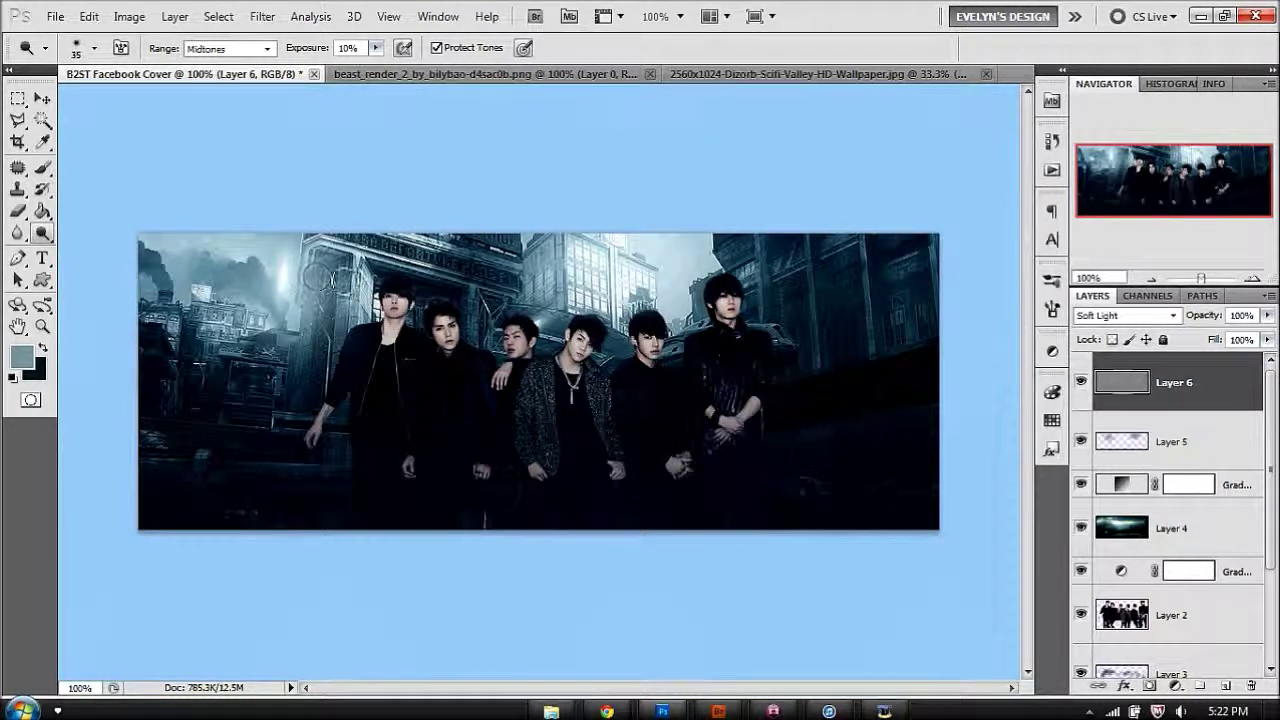
pyautogui.press('[')
pyautogui.press('[')
pyautogui.press('[')
pyautogui.press('[')
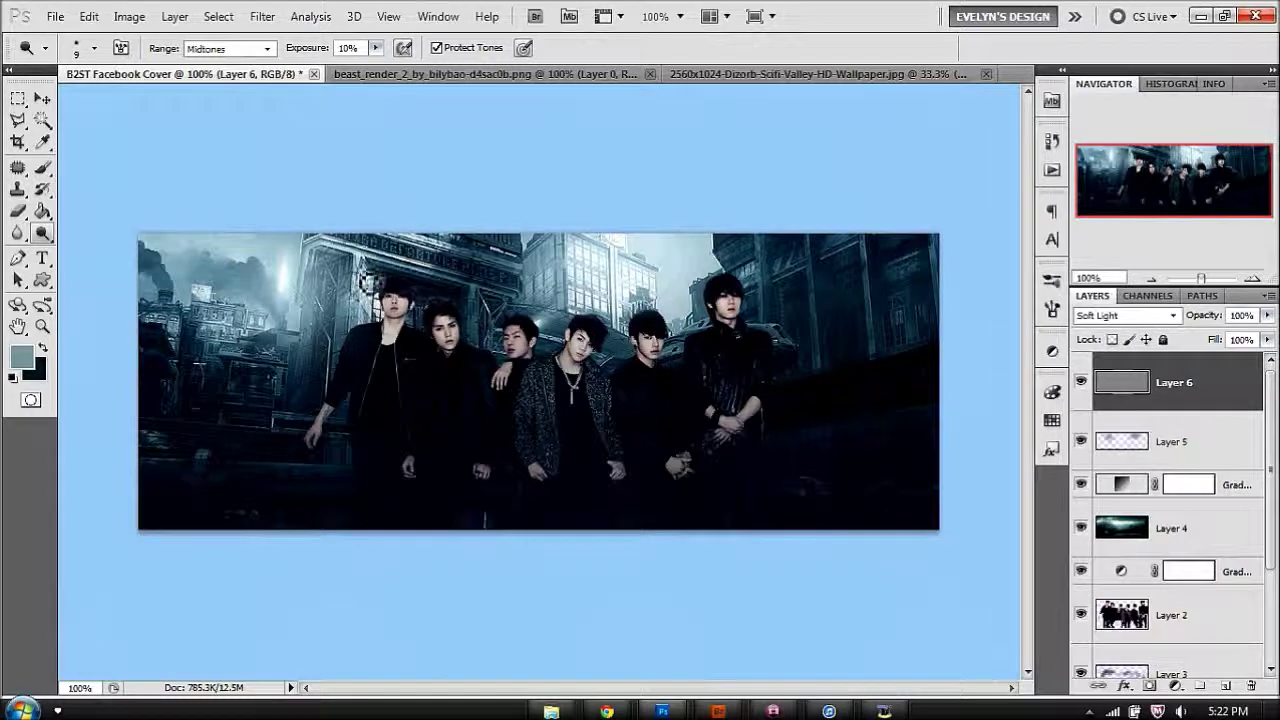
# Try dodging highlights on the gray layer, enlarging the brush to 30 px, and delete that layer
pyautogui.moveTo(295, 281); pyautogui.dragTo(243, 342)
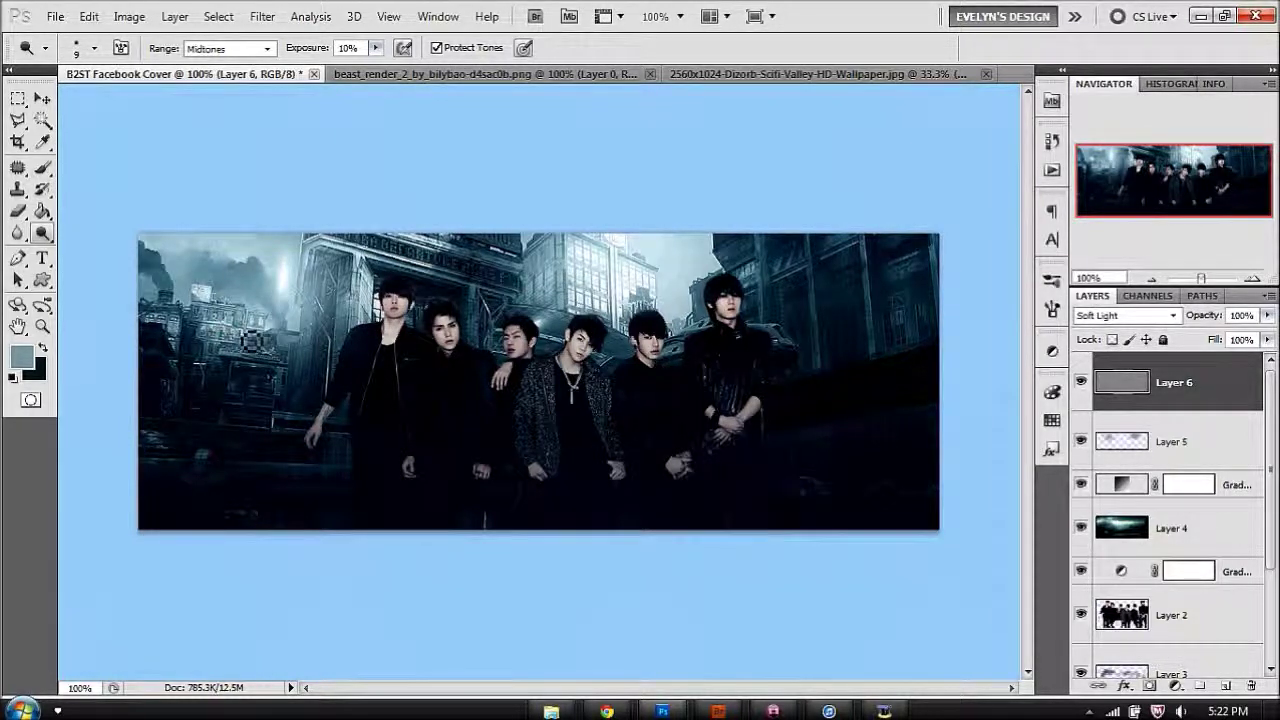
pyautogui.rightClick(626, 350)
pyautogui.moveTo(652, 376); pyautogui.dragTo(668, 377)
pyautogui.click(572, 361)
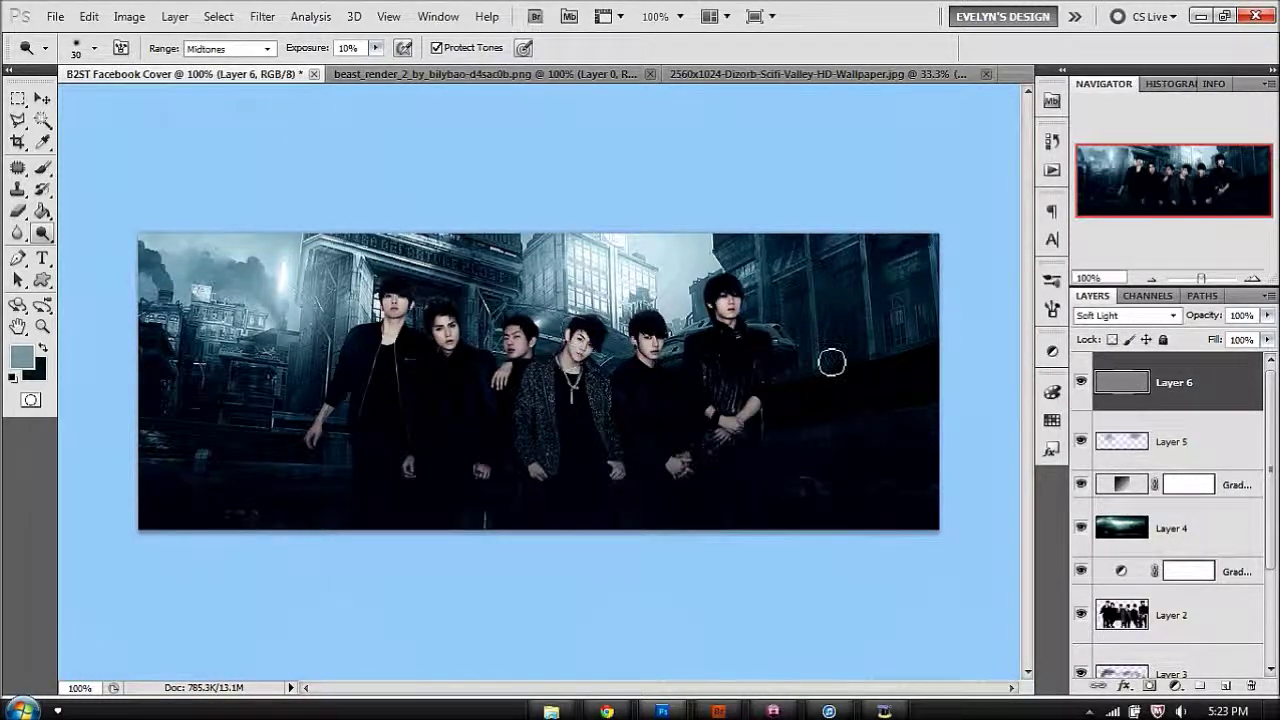
pyautogui.moveTo(1200, 385); pyautogui.dragTo(1253, 688)
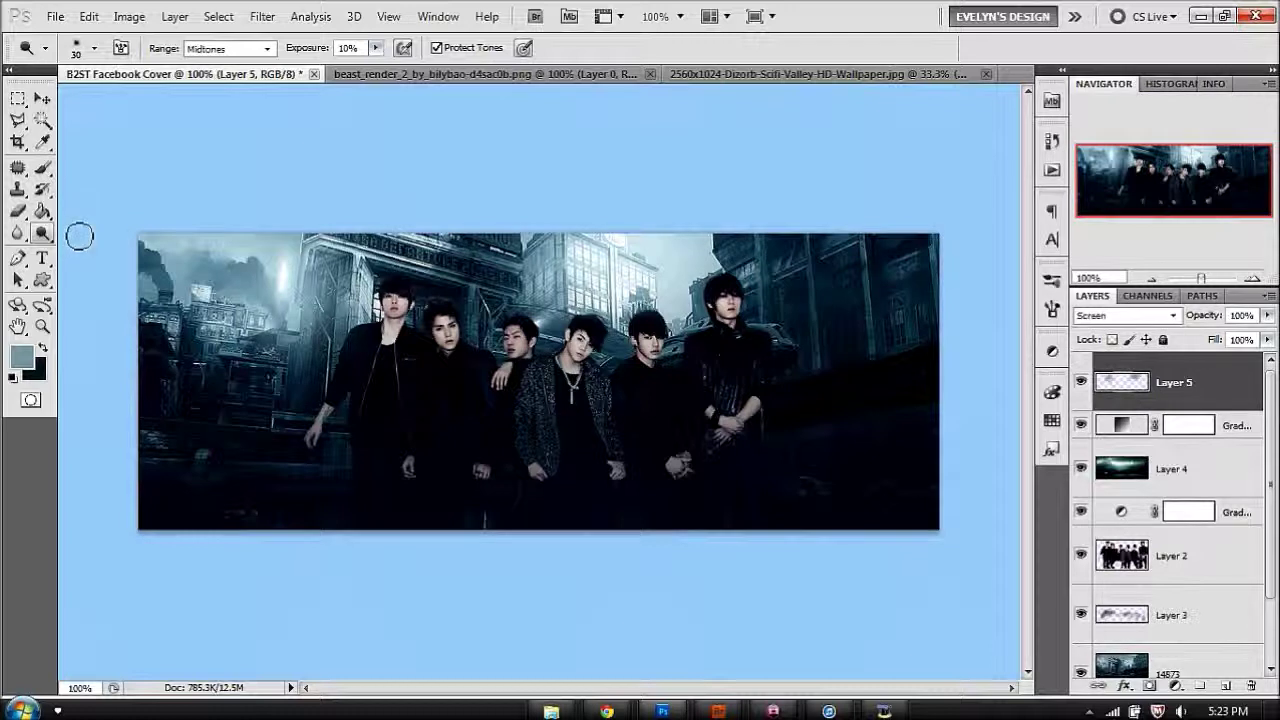
# Add the text "B2ST - SHOCK" in 26.01 pt Bebas across the members' lower bodies
pyautogui.click(43, 259)
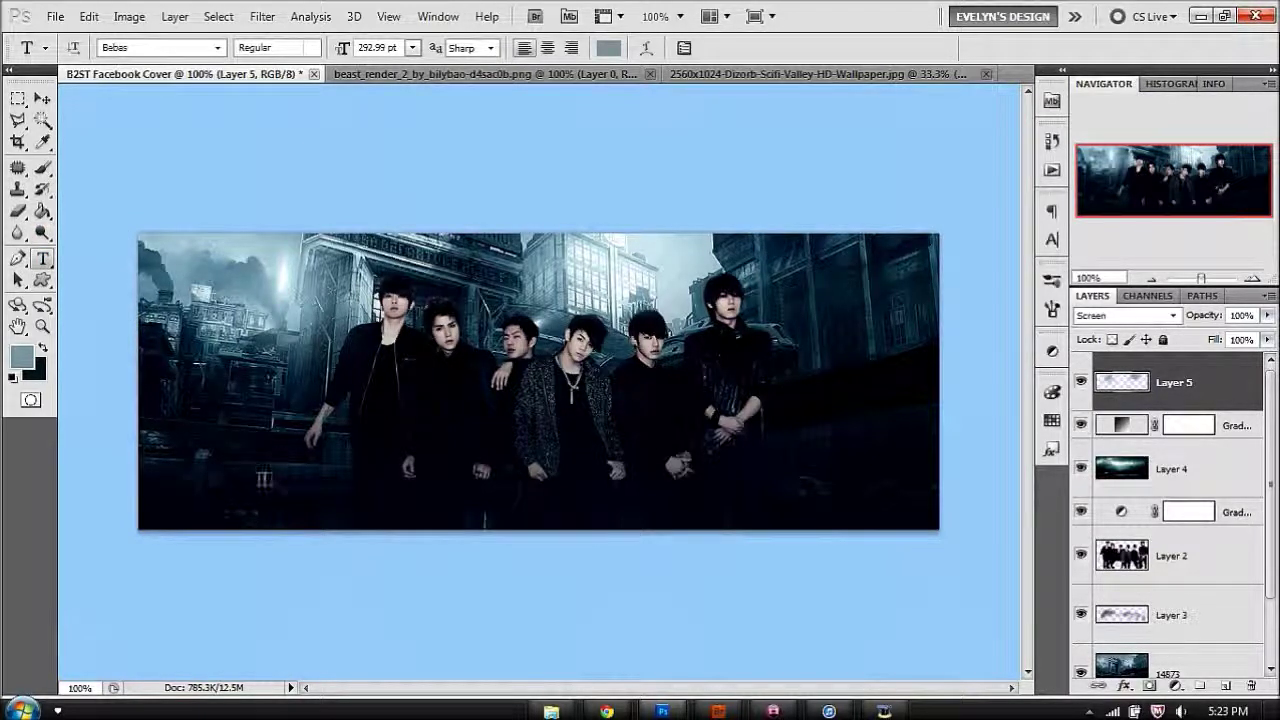
pyautogui.click(216, 480)
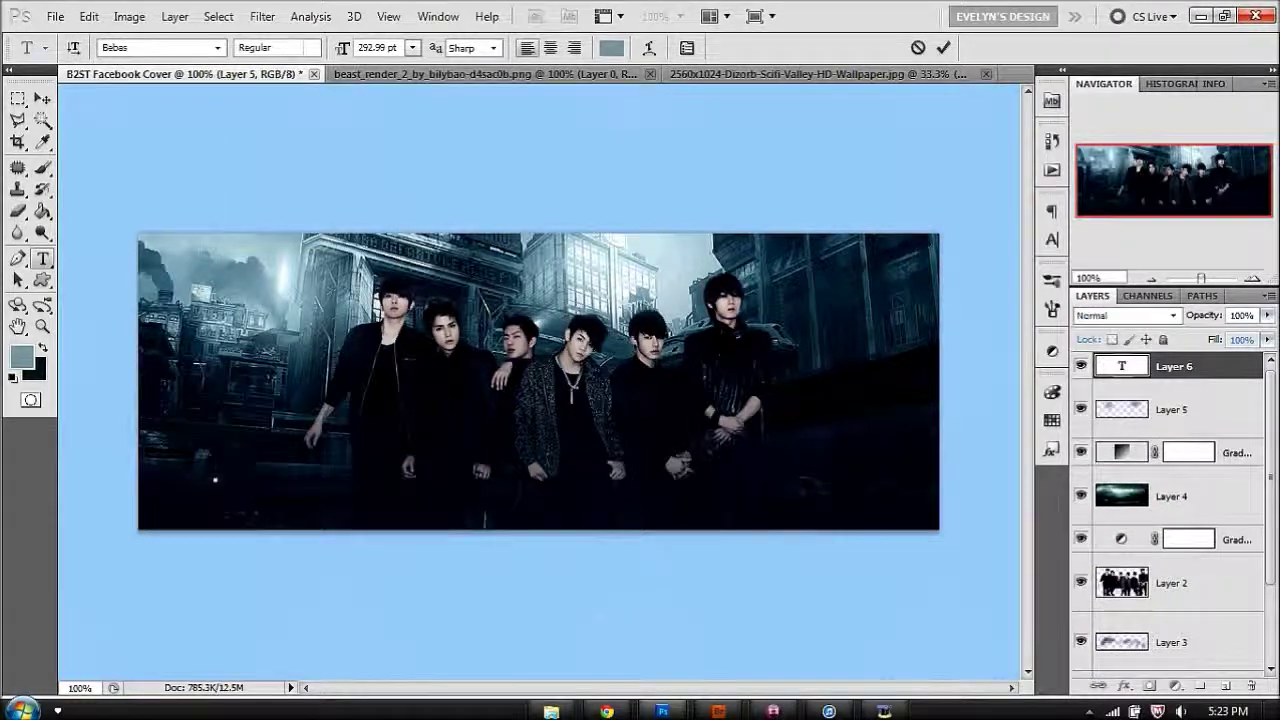
pyautogui.moveTo(343, 50); pyautogui.dragTo(300, 65)
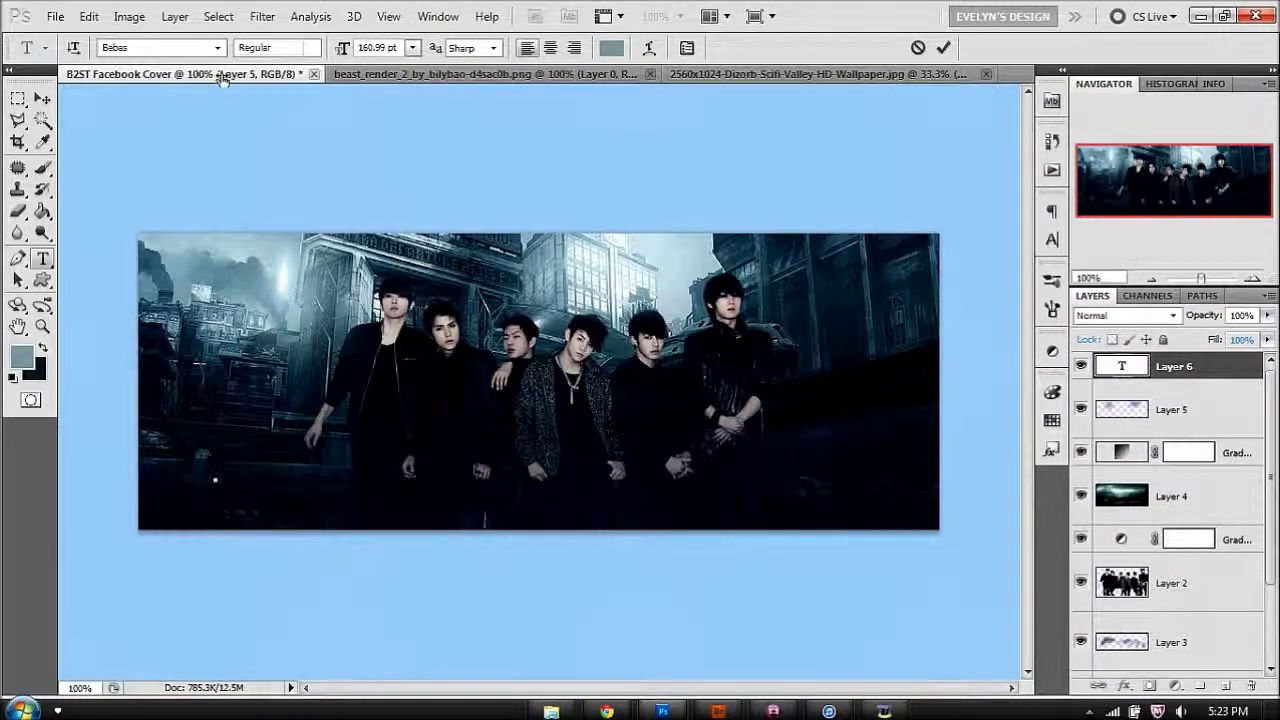
pyautogui.moveTo(166, 97); pyautogui.dragTo(230, 85)
pyautogui.moveTo(104, 93); pyautogui.dragTo(22, 93)
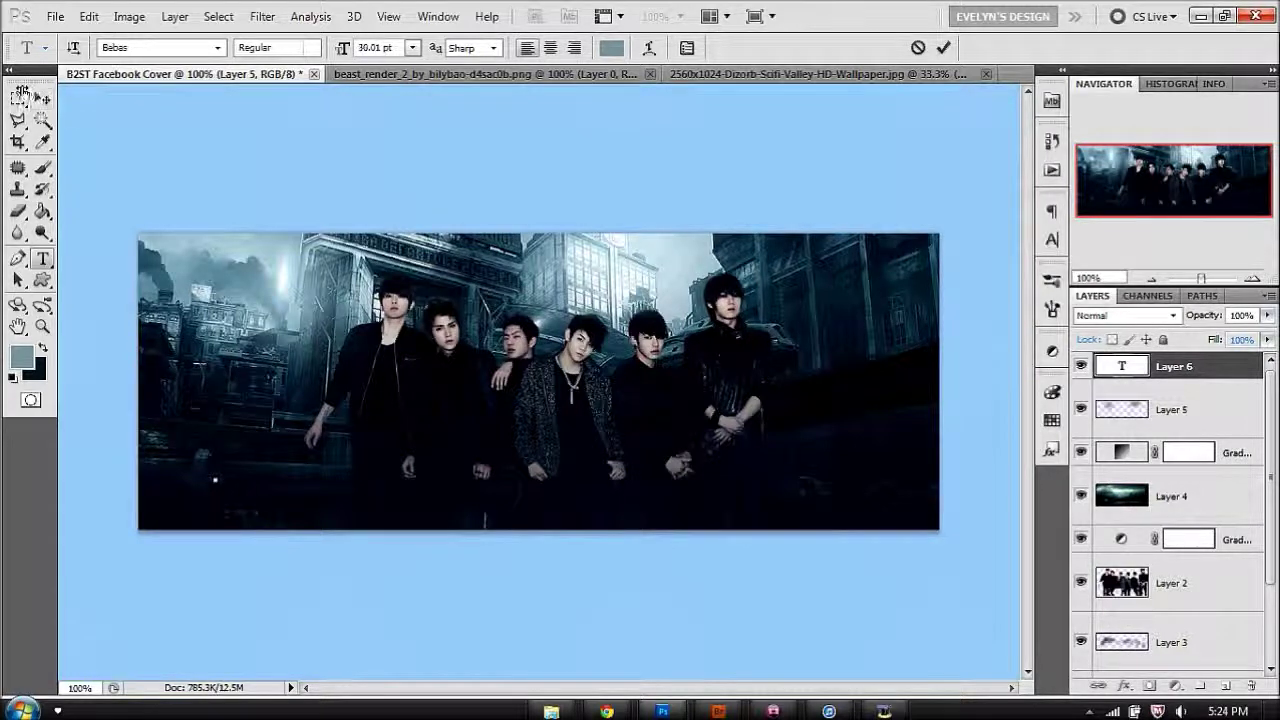
pyautogui.write('B2')
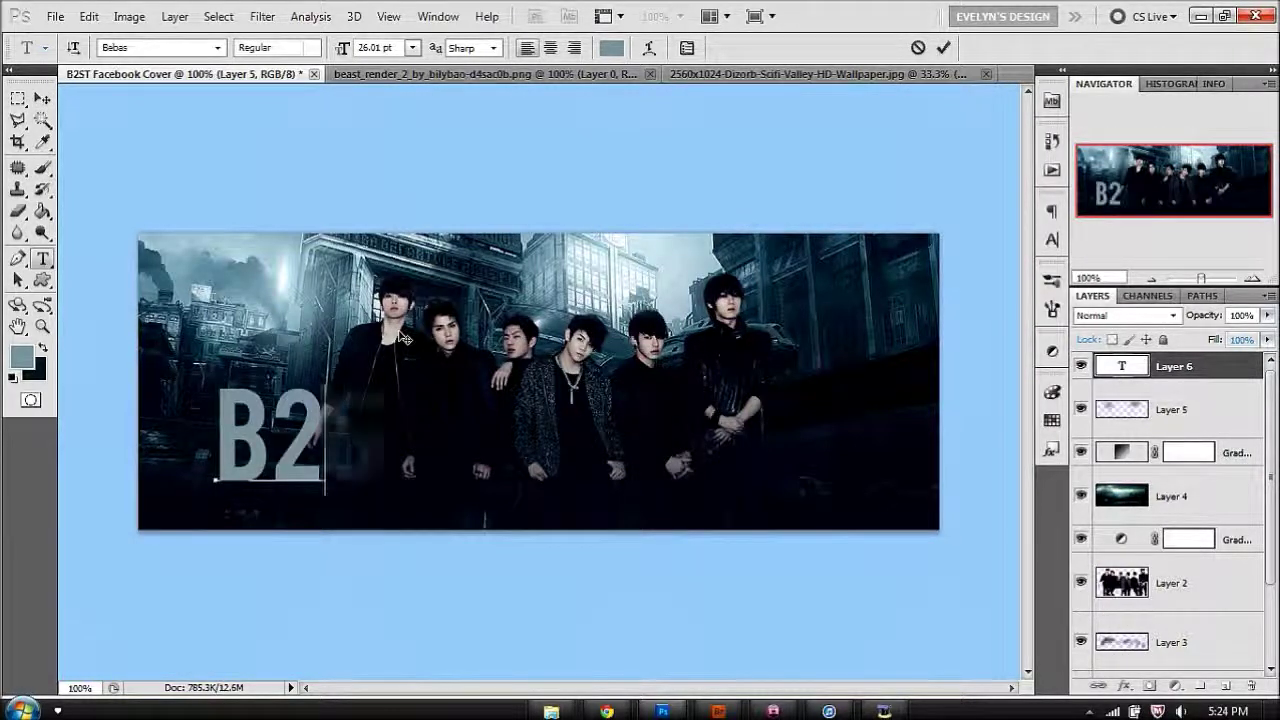
pyautogui.write('ST-')
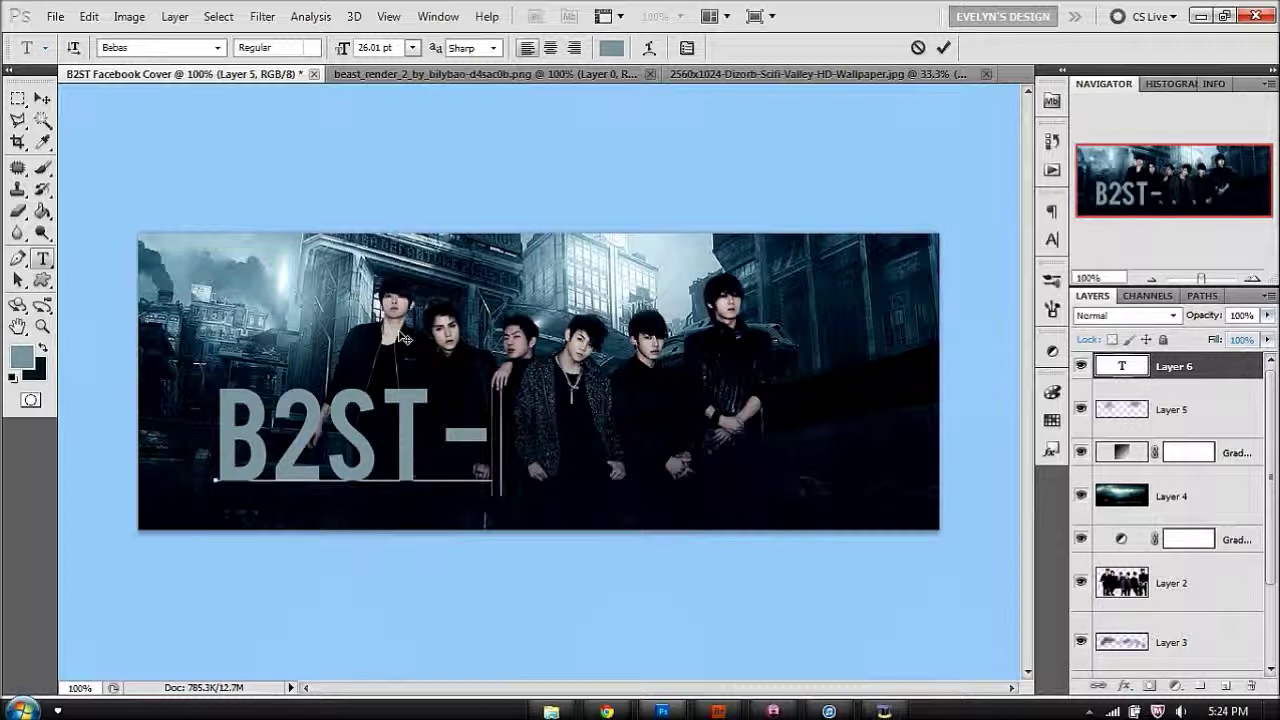
pyautogui.write('SHOCK')
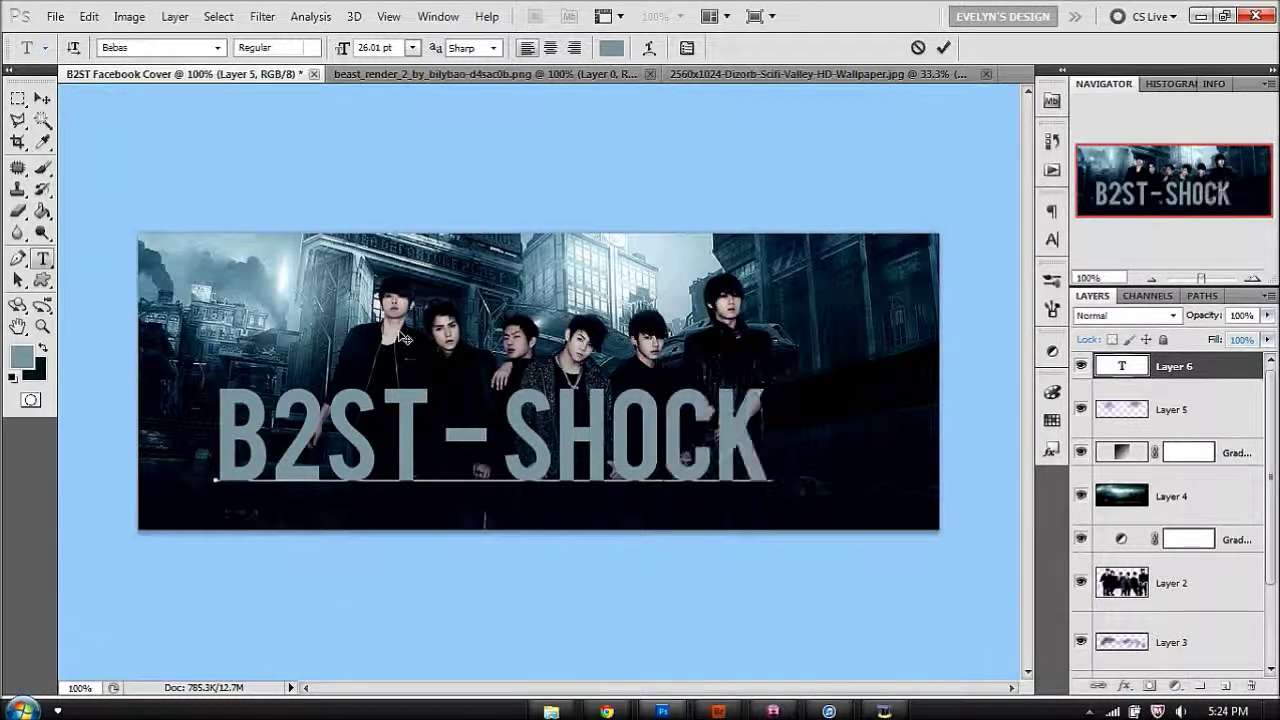
pyautogui.moveTo(598, 237); pyautogui.dragTo(613, 246)
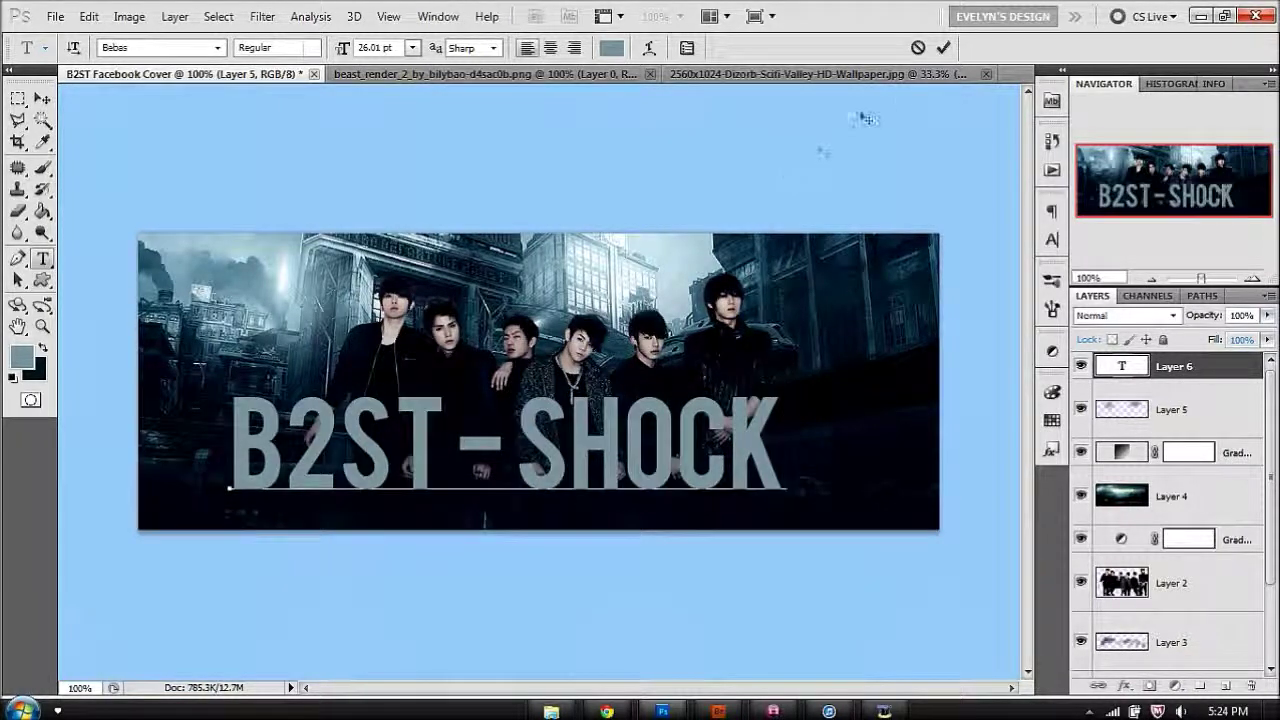
pyautogui.click(943, 47)
# Align the B2ST - SHOCK text to the canvas's horizontal centre and bottom edge
pyautogui.hotkey('ctrl', 'a')
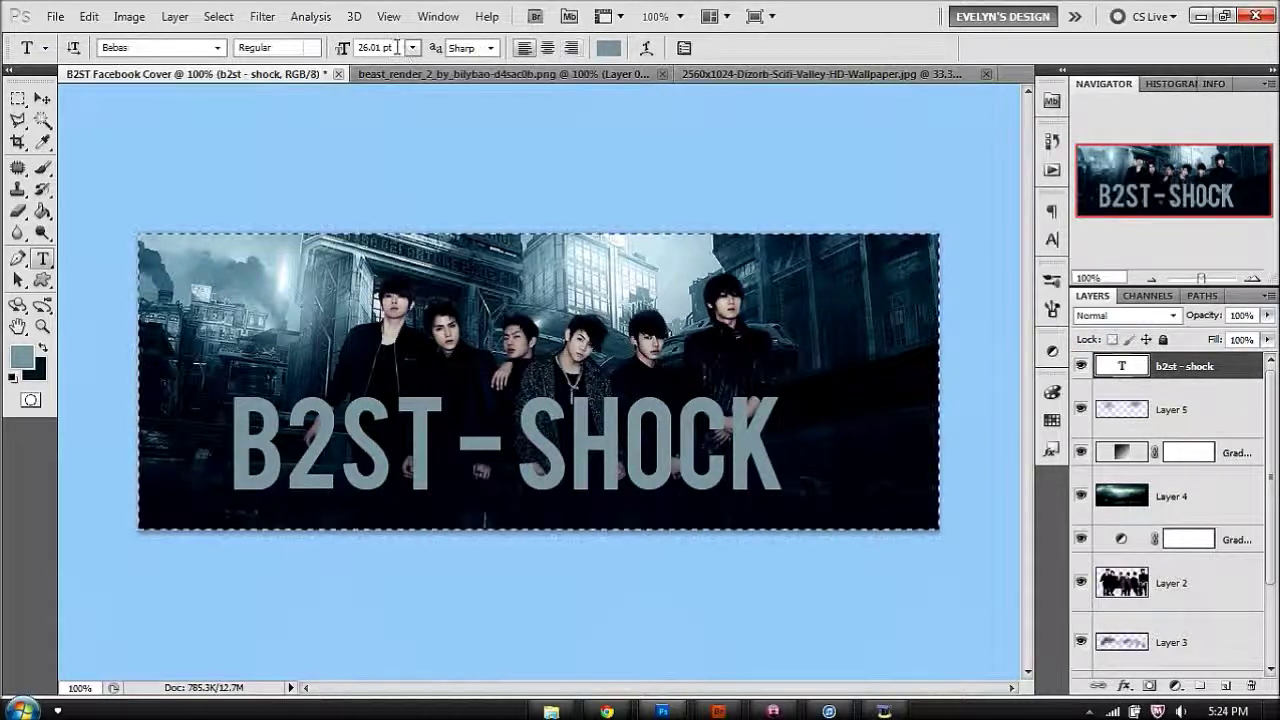
pyautogui.press('v')
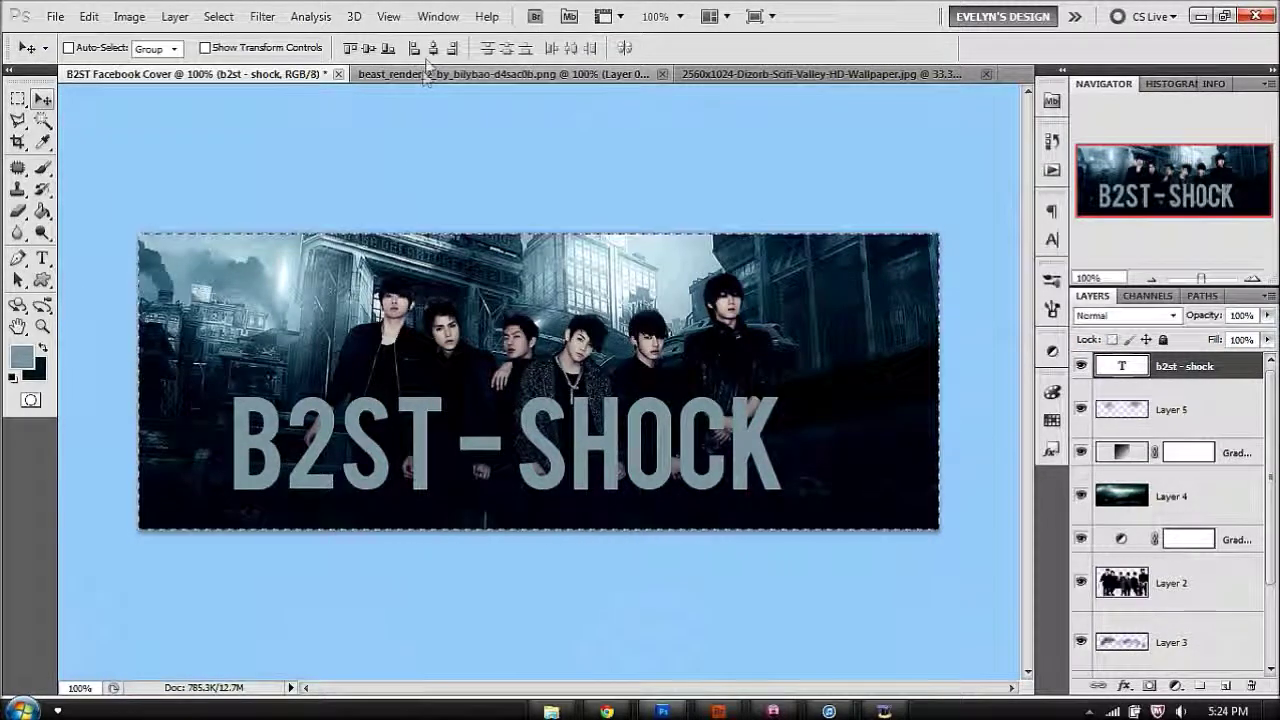
pyautogui.click(390, 48)
pyautogui.click(369, 48)
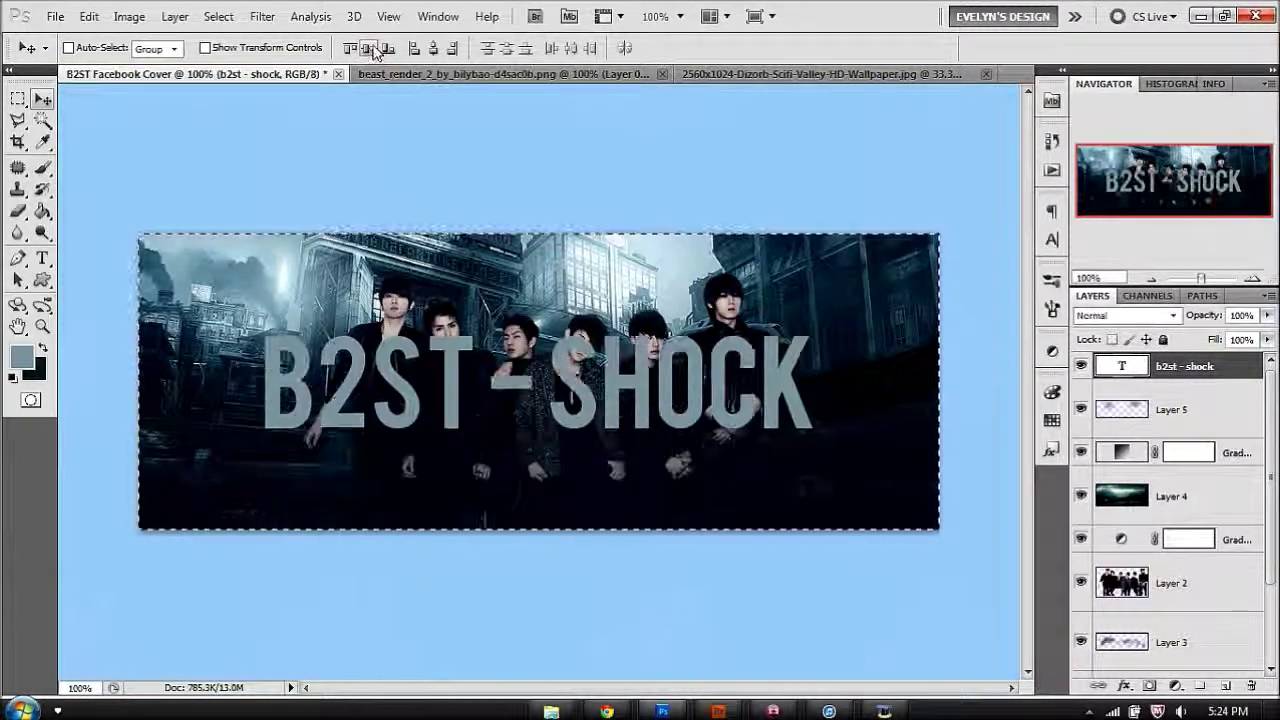
pyautogui.click(393, 55)
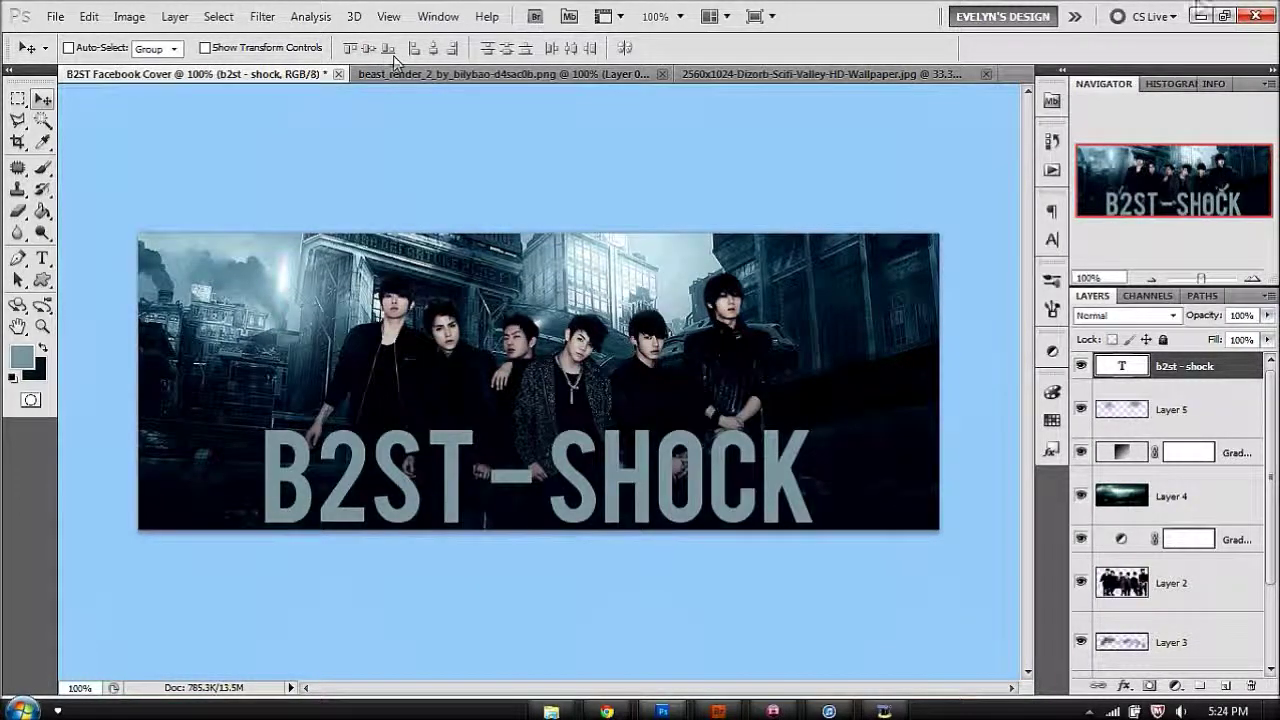
# Try Soft Light on the B2ST - SHOCK text layer and set its blend mode to Color Burn
pyautogui.click(1173, 316)
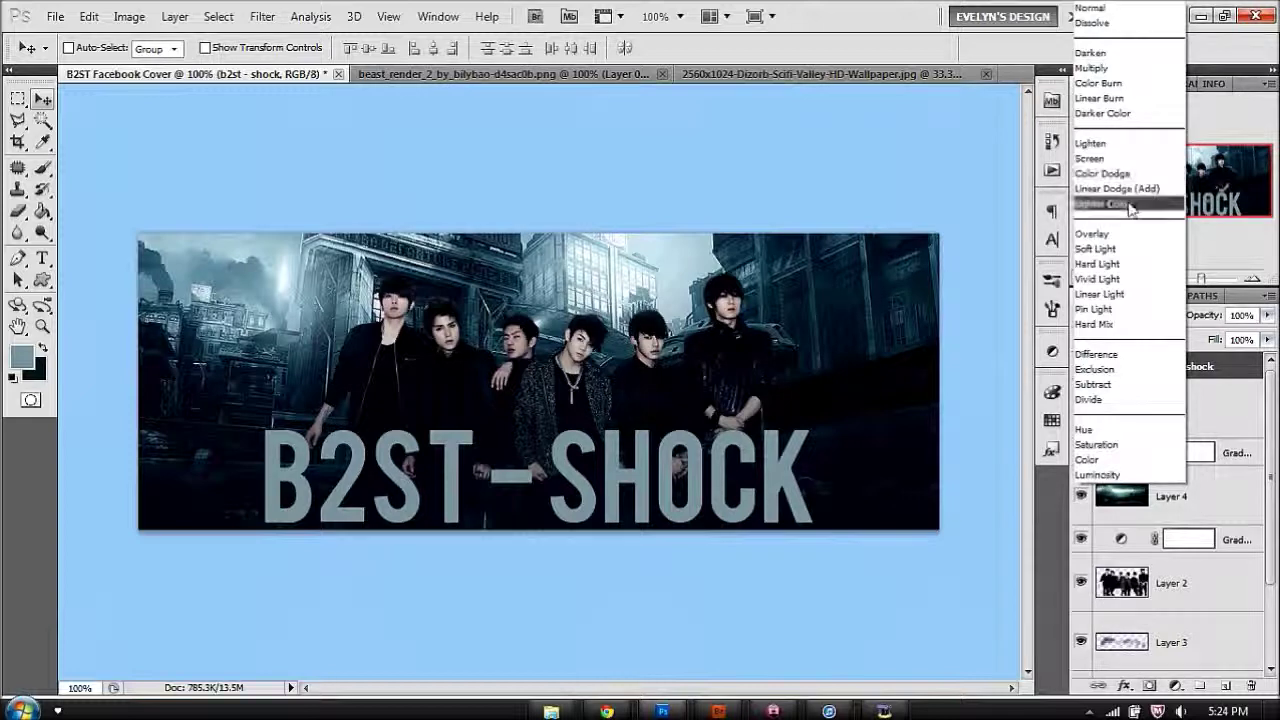
pyautogui.click(1118, 249)
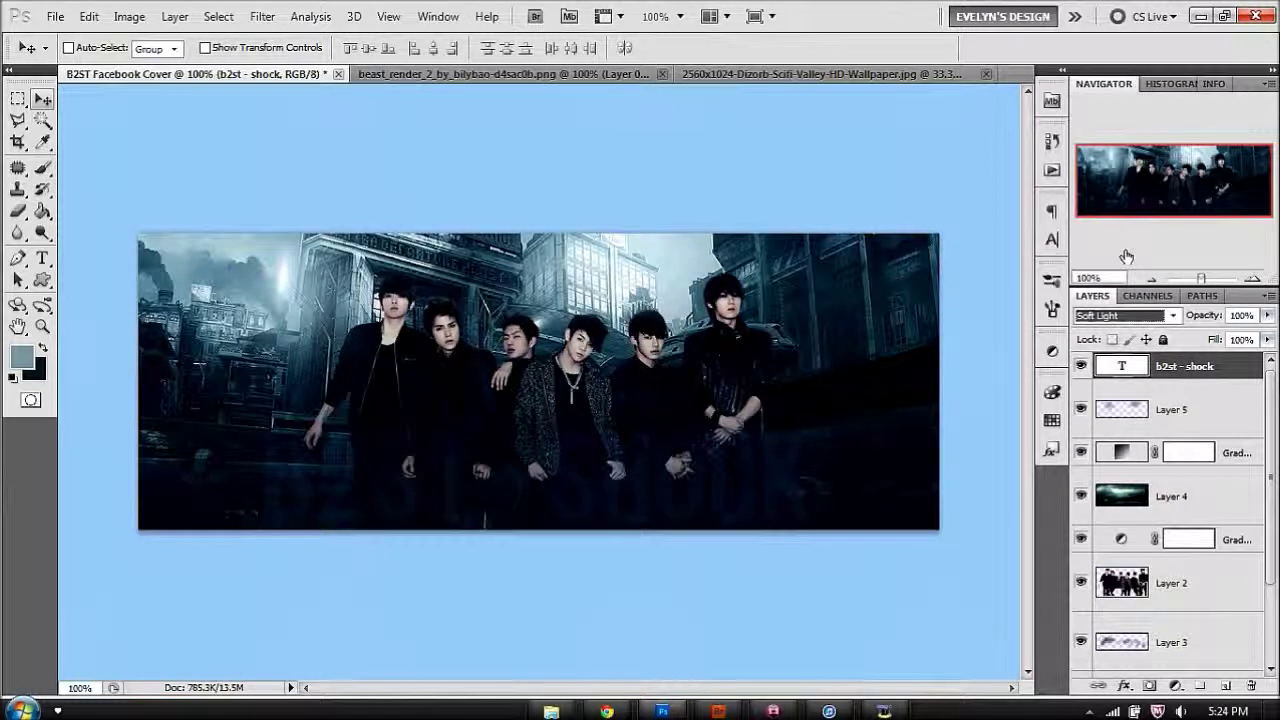
pyautogui.press('Up')
pyautogui.press('Up')
pyautogui.press('Up')
pyautogui.press('Up')
pyautogui.press('Up')
pyautogui.press('Up')
pyautogui.press('Up')
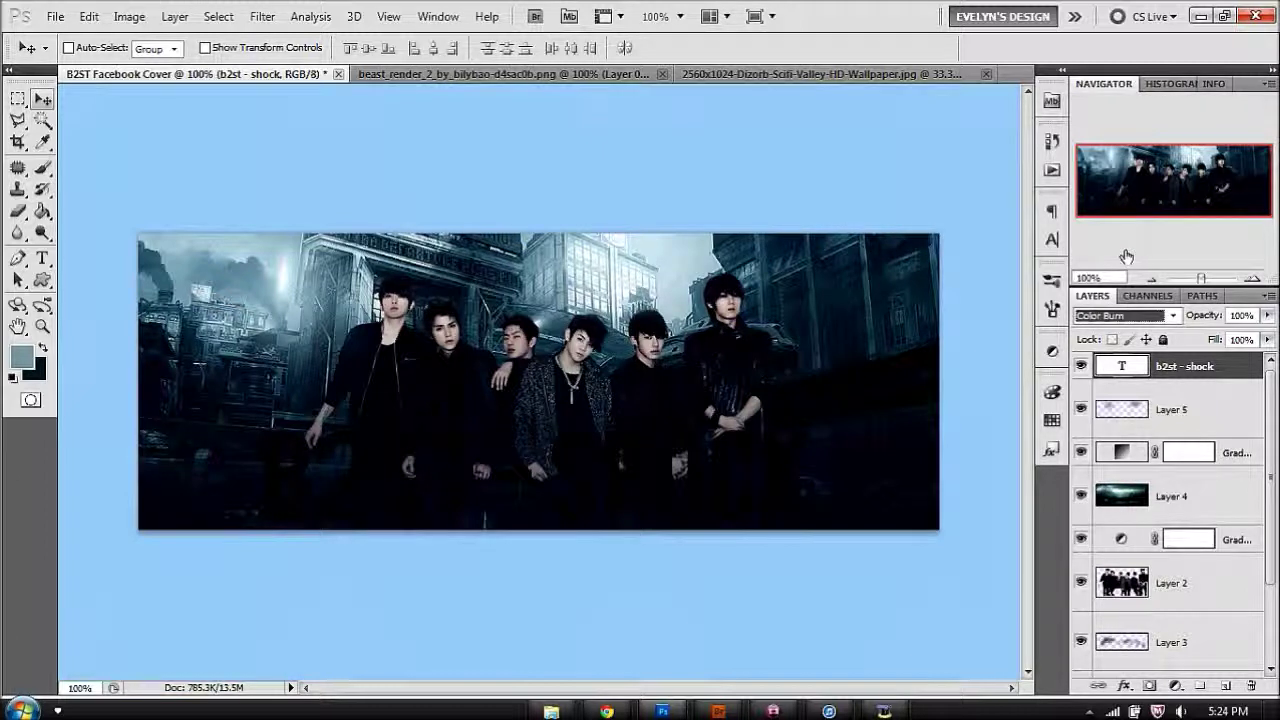
# Lower the B2ST - SHOCK text layer's fill to 9%
pyautogui.click(1266, 341)
pyautogui.moveTo(1196, 370); pyautogui.dragTo(1183, 370)
pyautogui.click(1215, 405)
pyautogui.click(1230, 374)
# Duplicate the B2ST - SHOCK text layer and rasterize the copy
pyautogui.hotkey('ctrl', 'j')
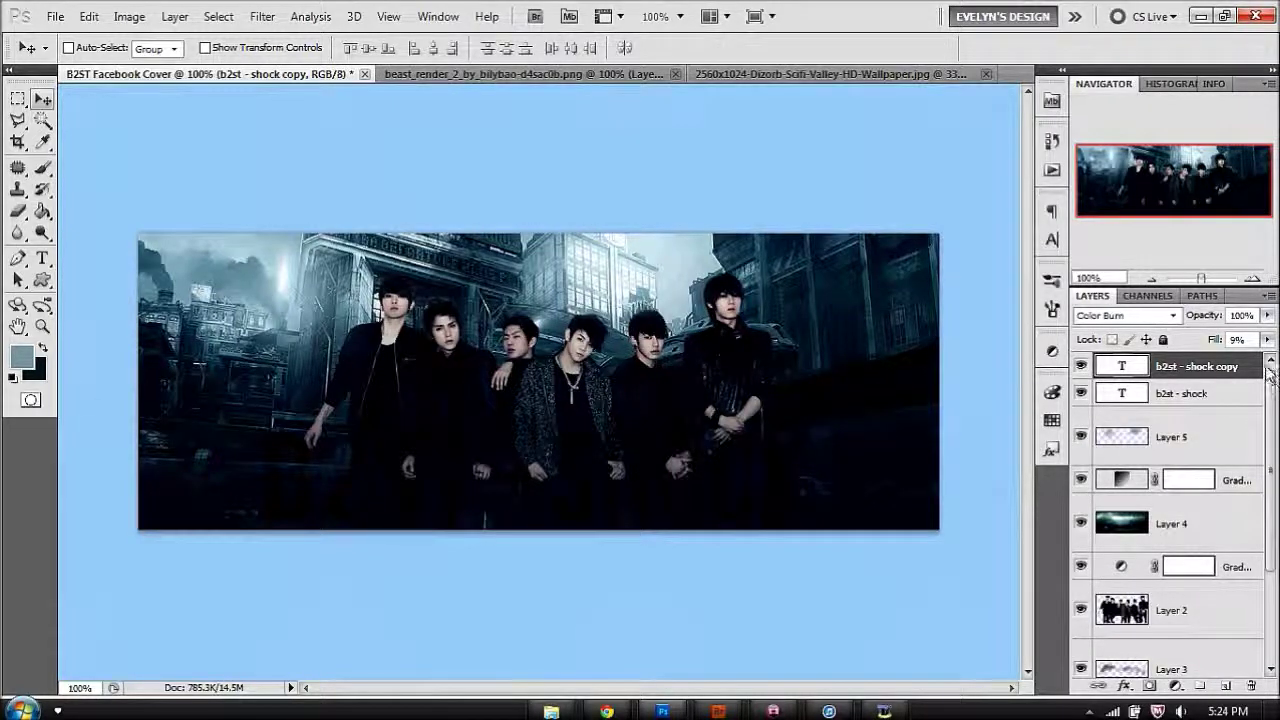
pyautogui.rightClick(1258, 366)
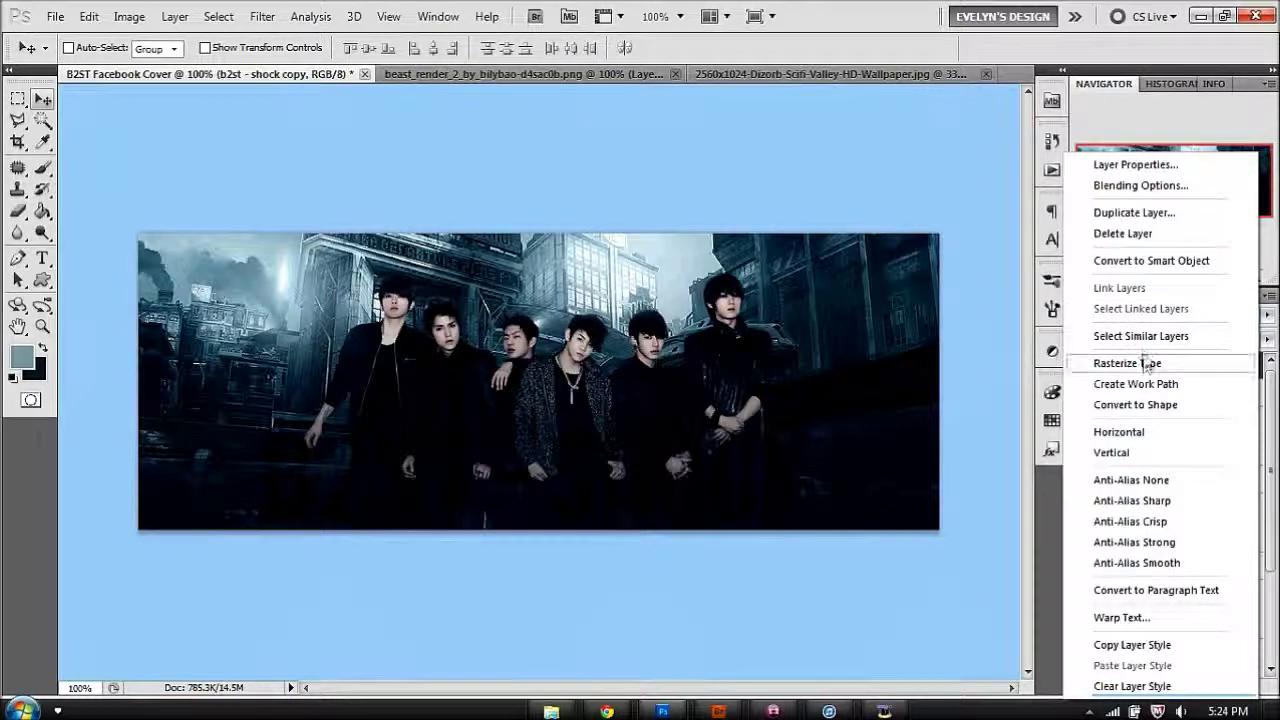
pyautogui.click(1146, 363)
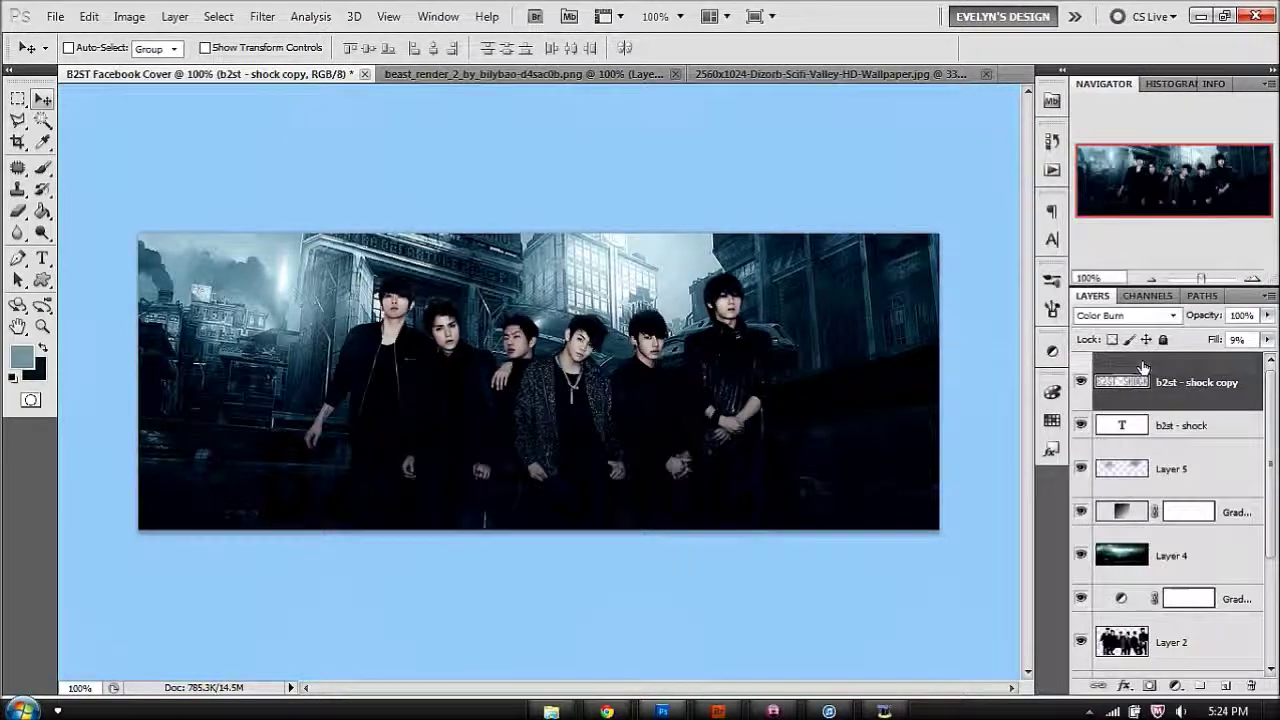
# Apply a Motion Blur at a 45° angle and 31 pixels distance to the rasterized b2st - shock copy layer
pyautogui.click(262, 16)
pyautogui.moveTo(279, 176)
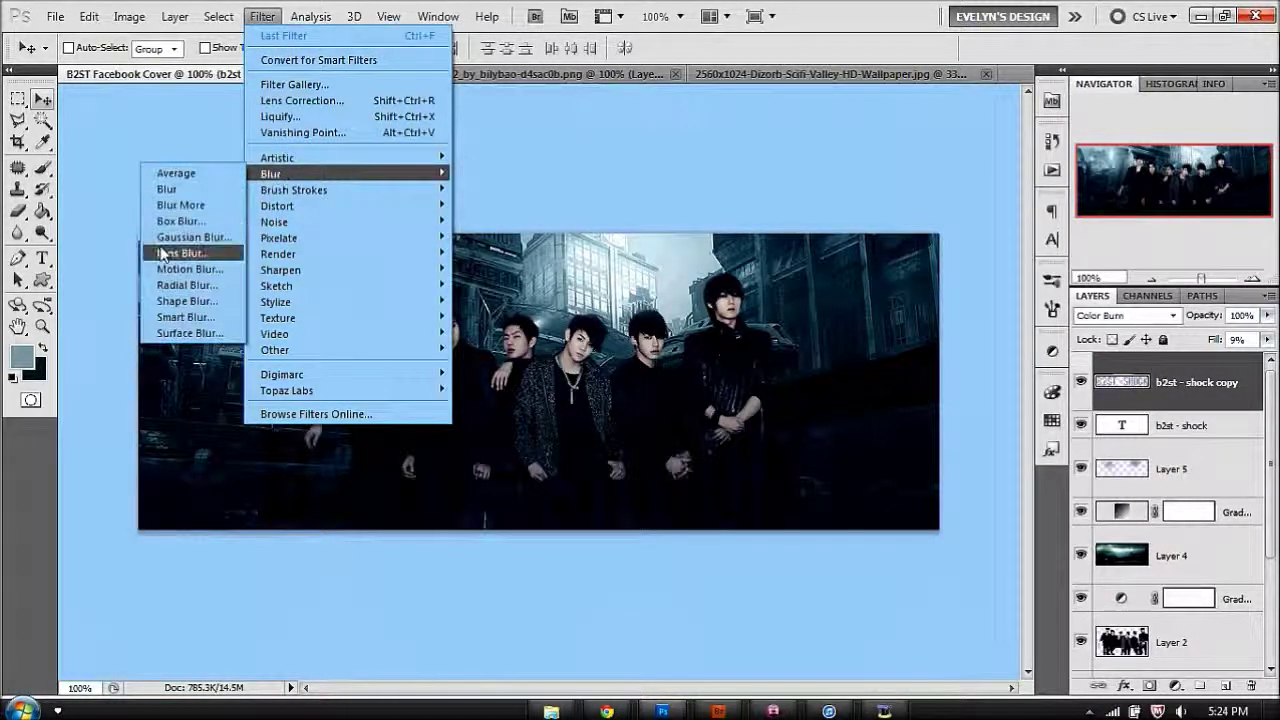
pyautogui.click(185, 269)
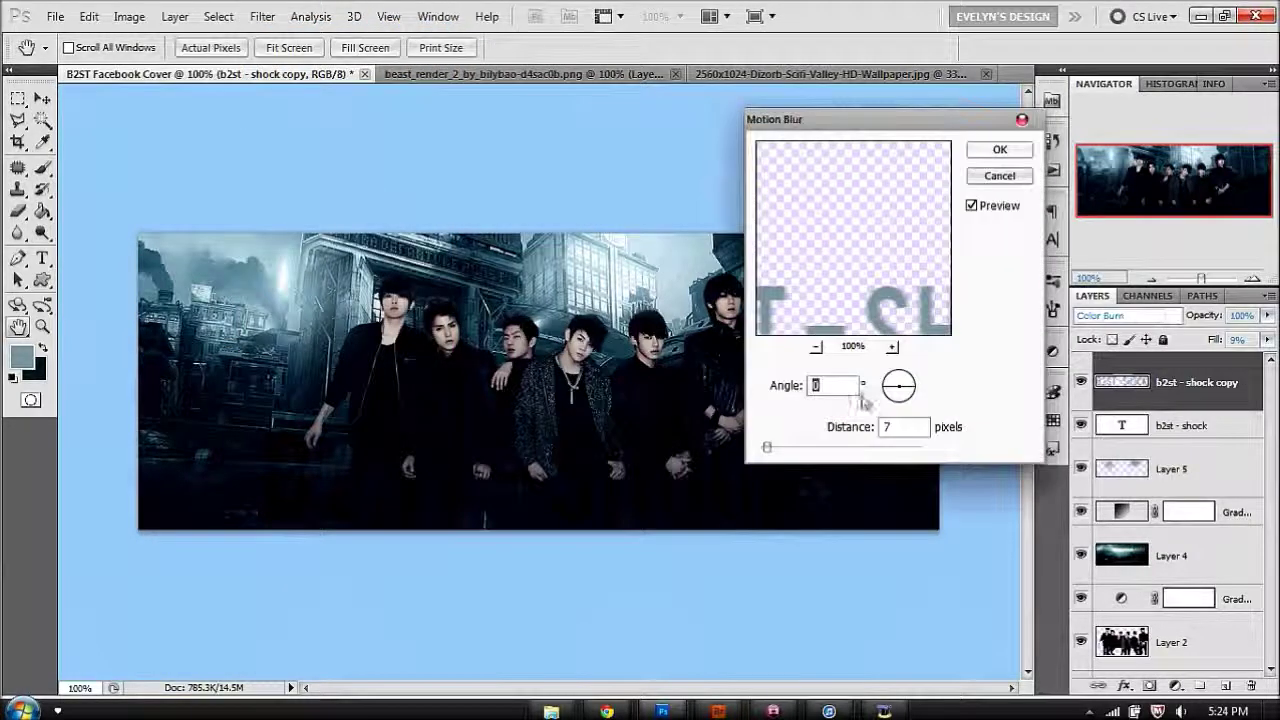
pyautogui.write('45')
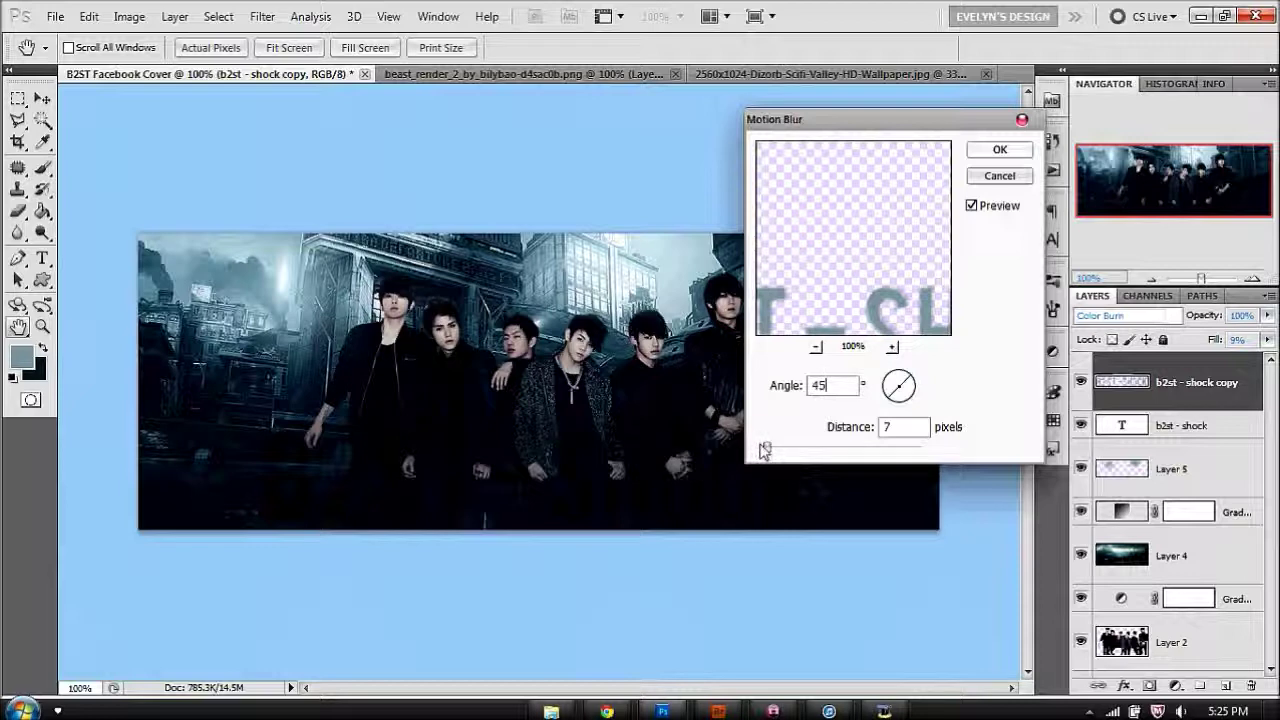
pyautogui.moveTo(763, 450); pyautogui.dragTo(787, 447)
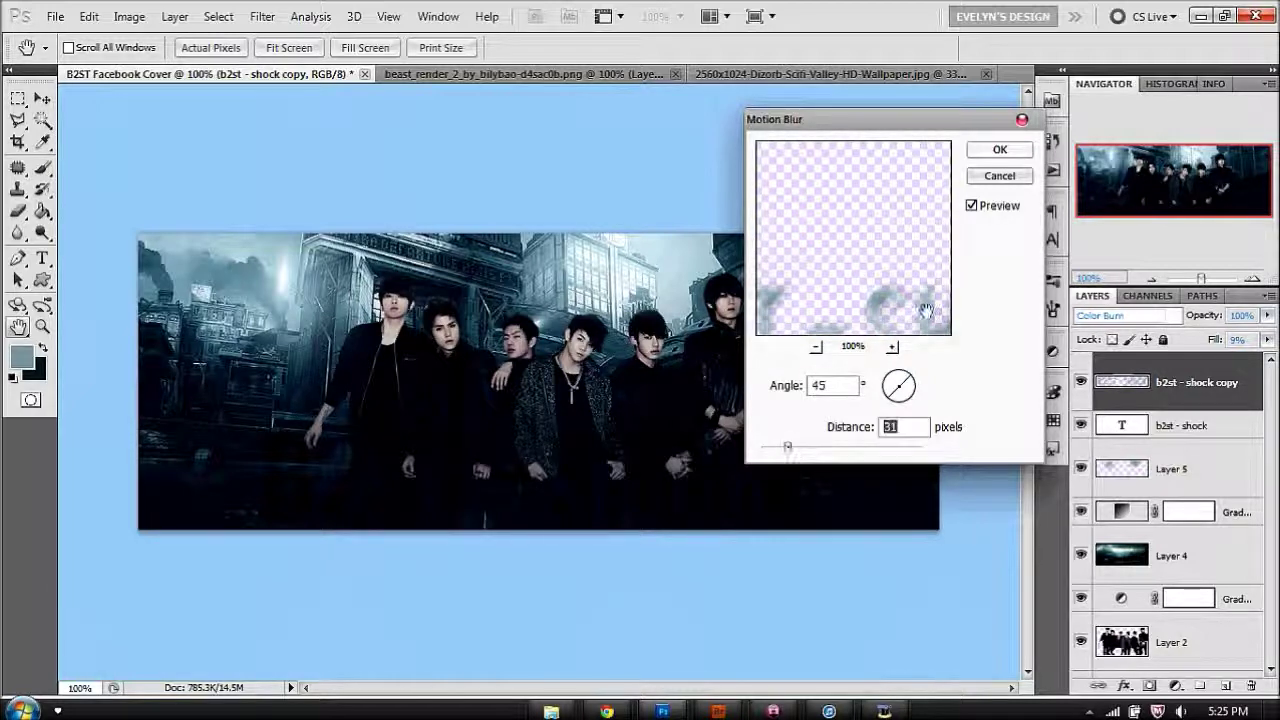
pyautogui.click(999, 152)
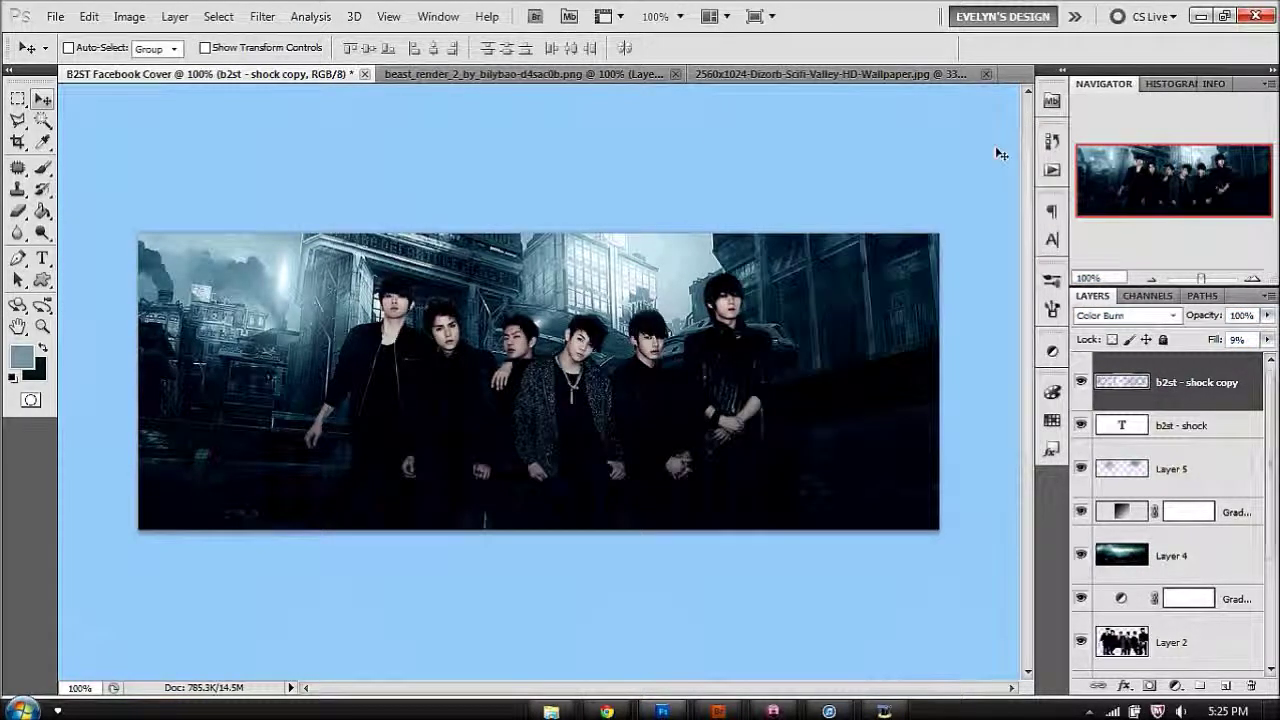
pyautogui.click(55, 16)
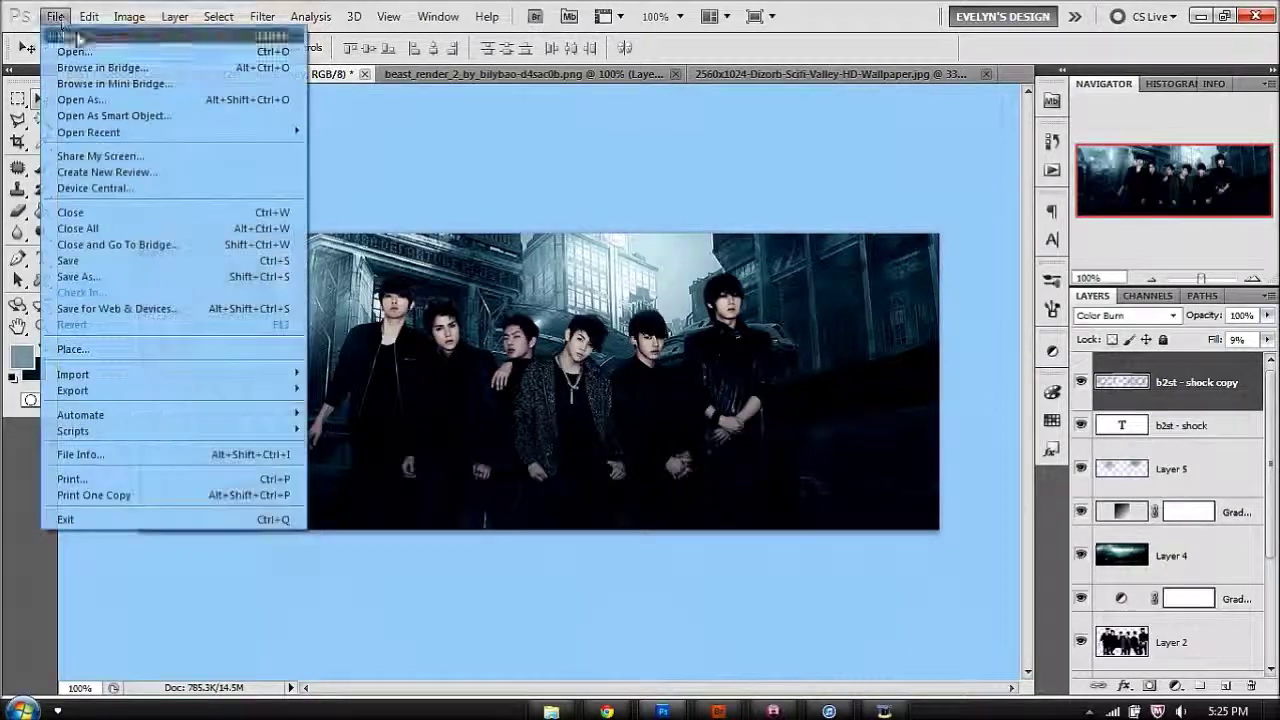
pyautogui.click(112, 278)
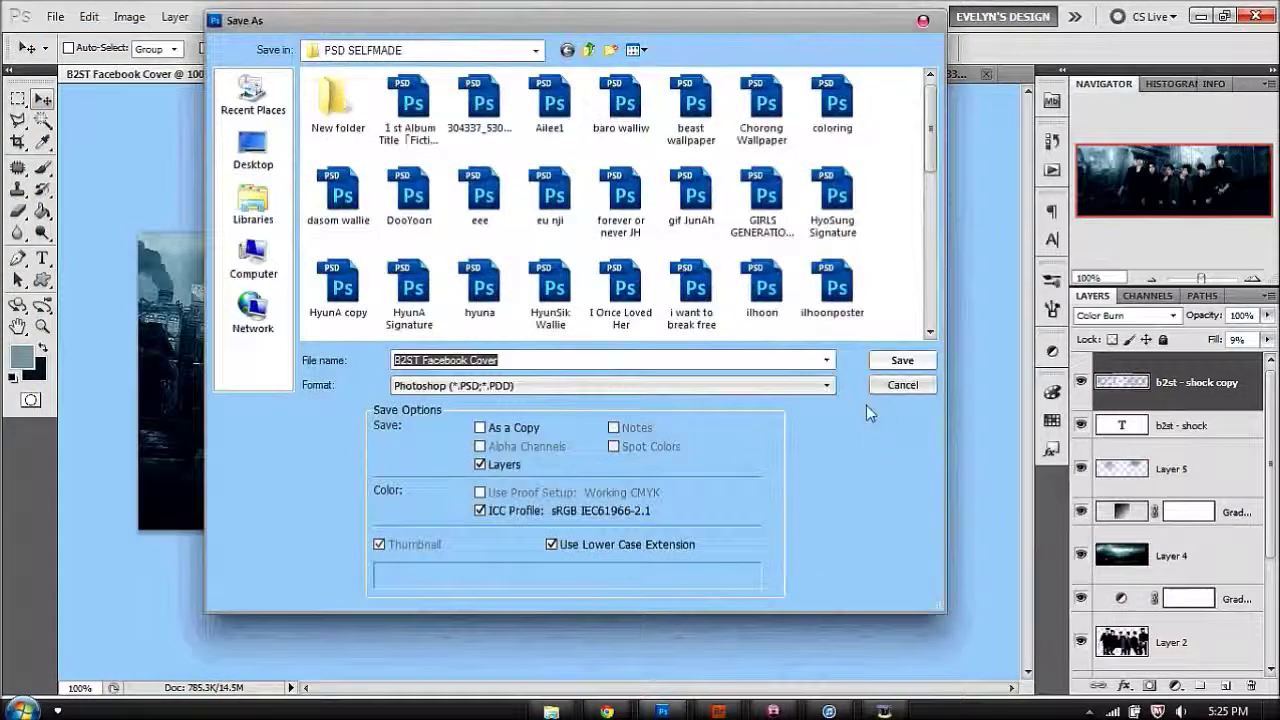
pyautogui.click(908, 386)
# Save a copy of the cover as an interlaced PNG named B2ST Facebook Cover.png in the PSD SELFMADE folder
pyautogui.click(52, 16)
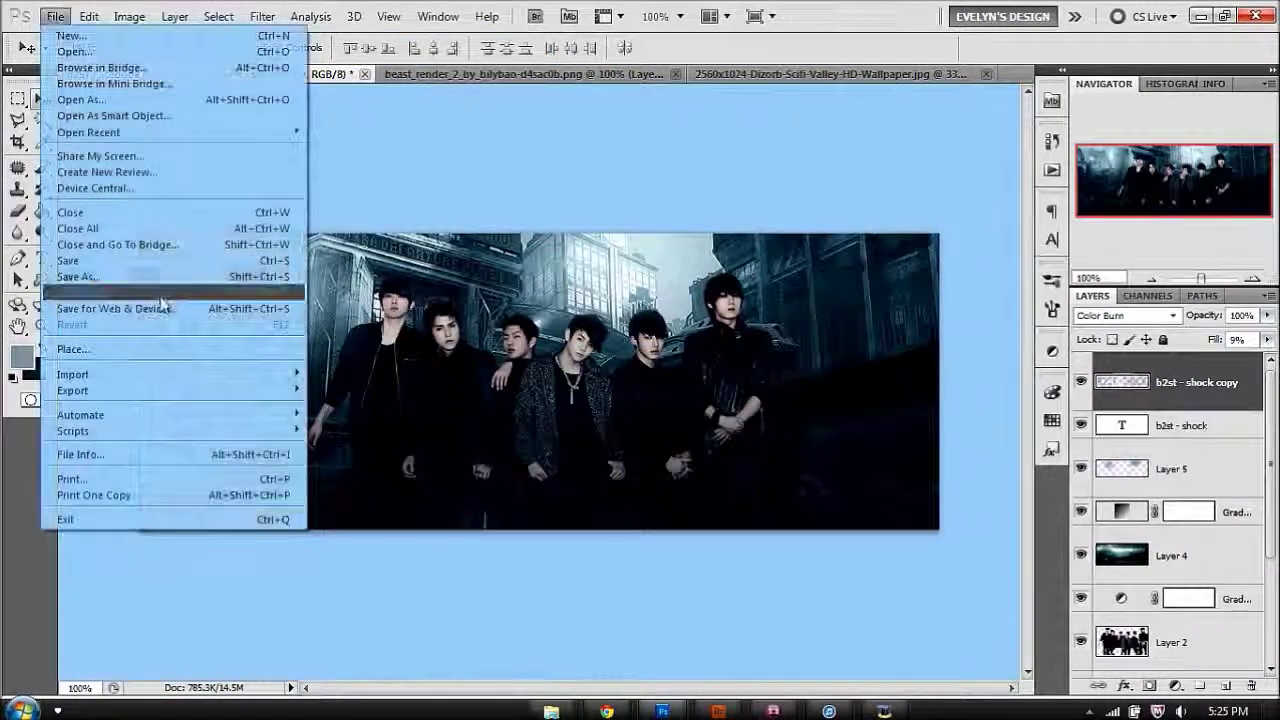
pyautogui.click(160, 264)
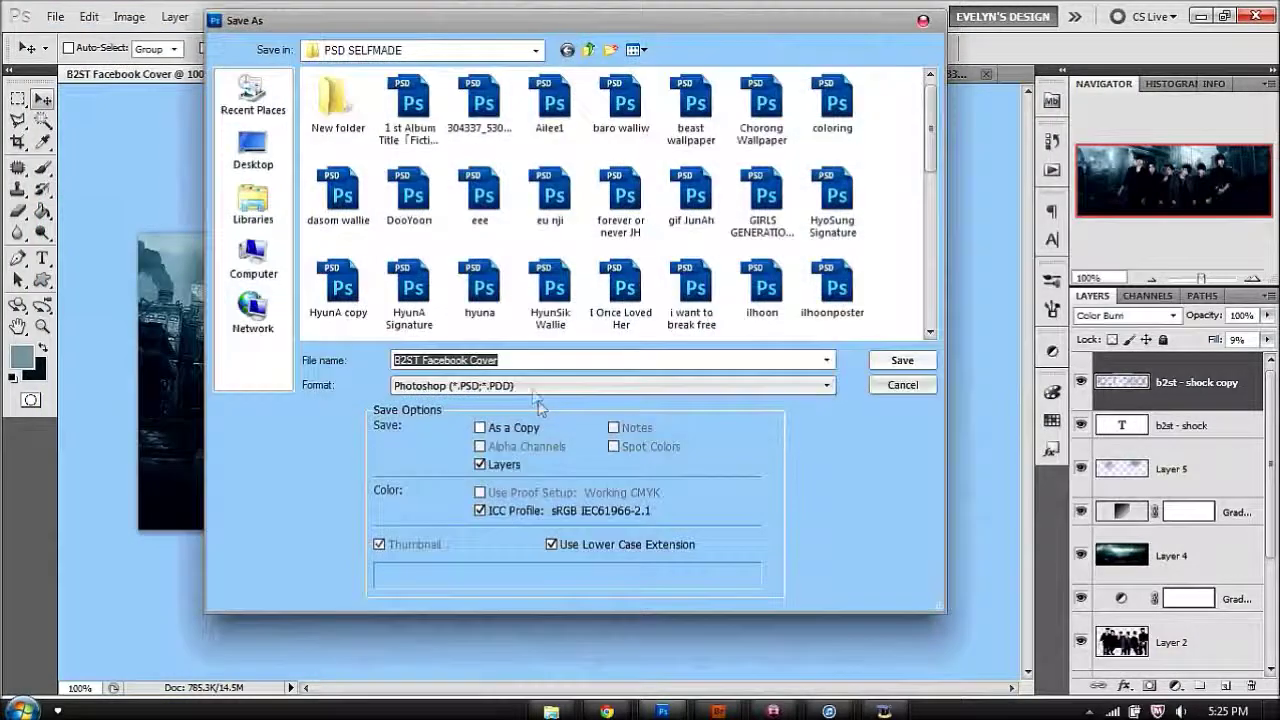
pyautogui.click(538, 390)
pyautogui.click(470, 585)
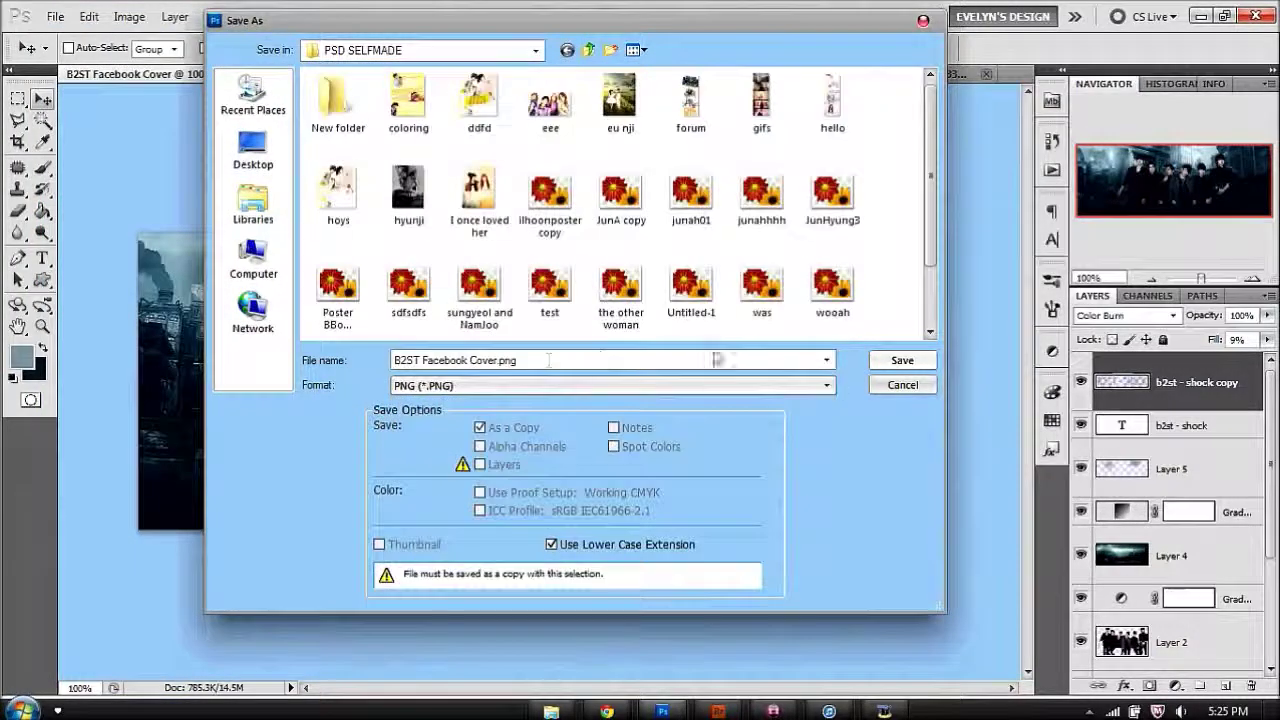
pyautogui.click(903, 362)
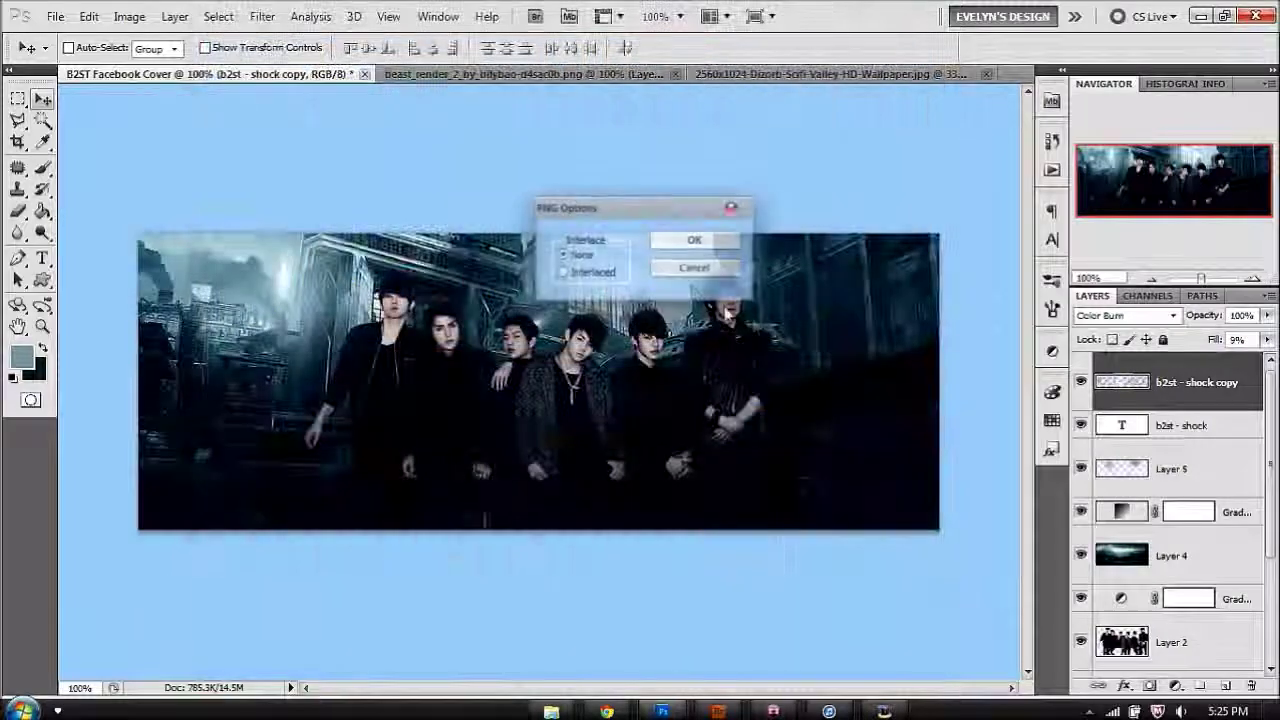
pyautogui.click(600, 273)
pyautogui.click(697, 242)
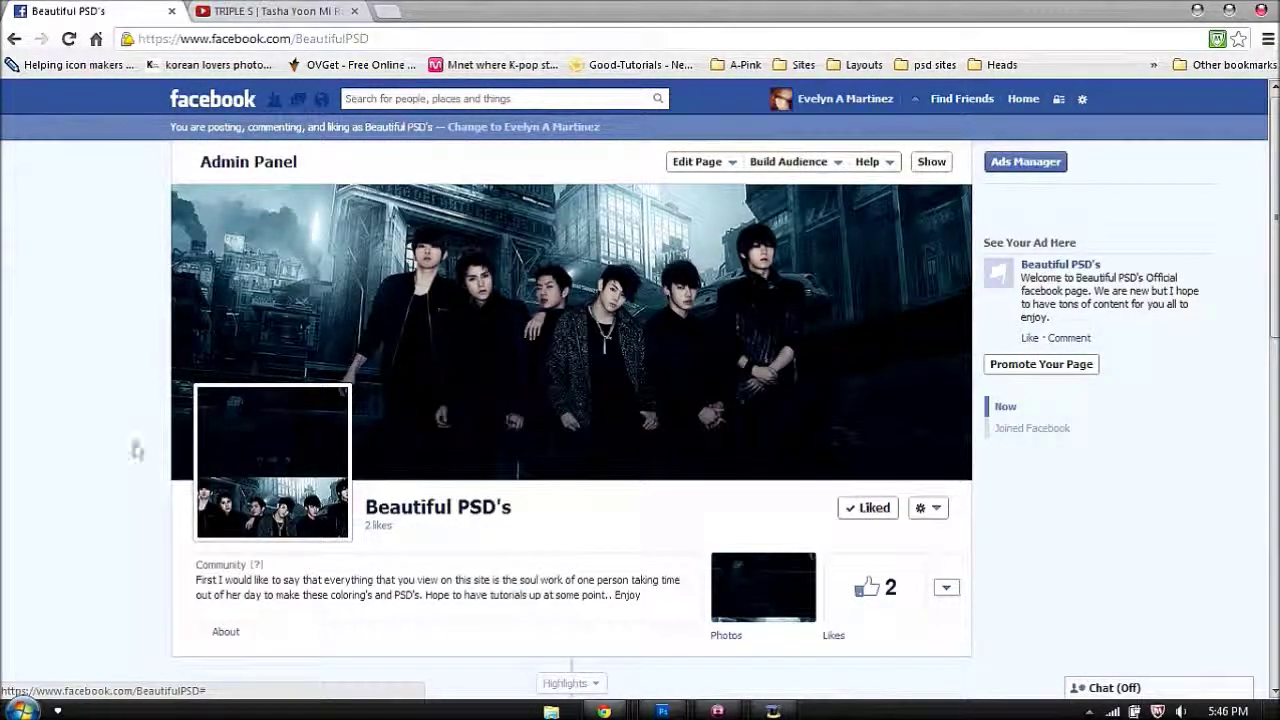
pyautogui.moveTo(298, 466)
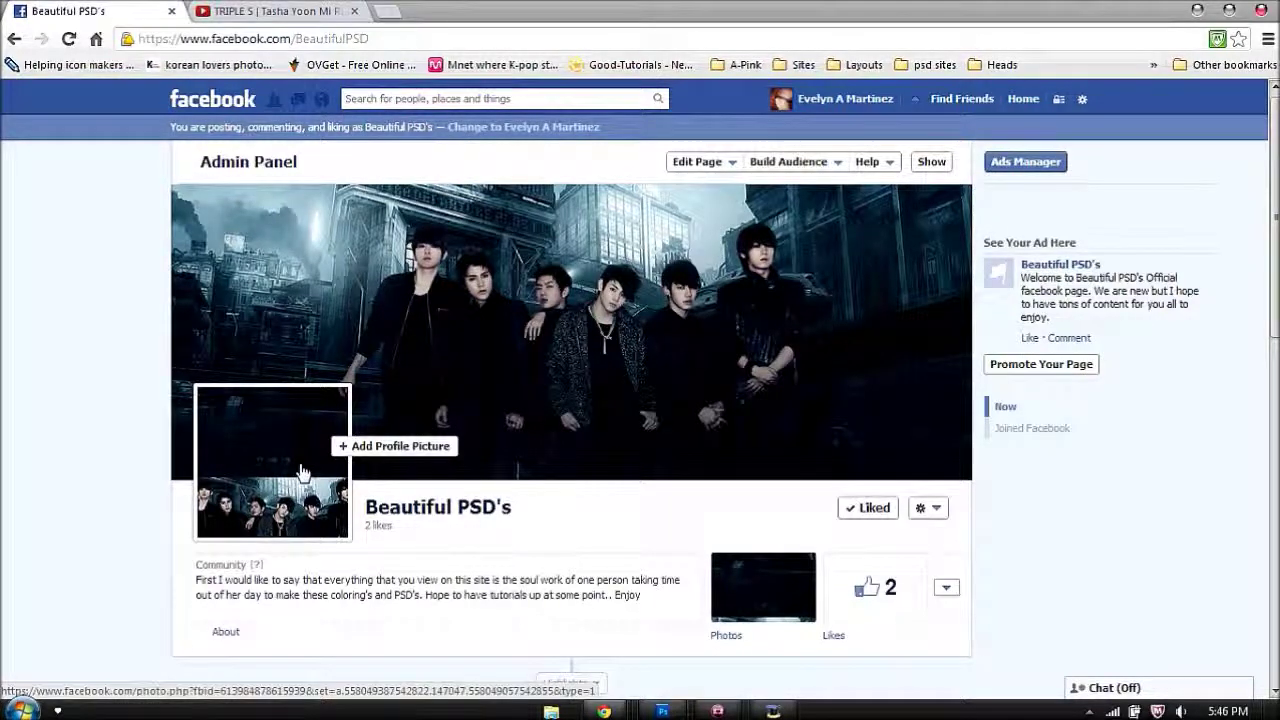